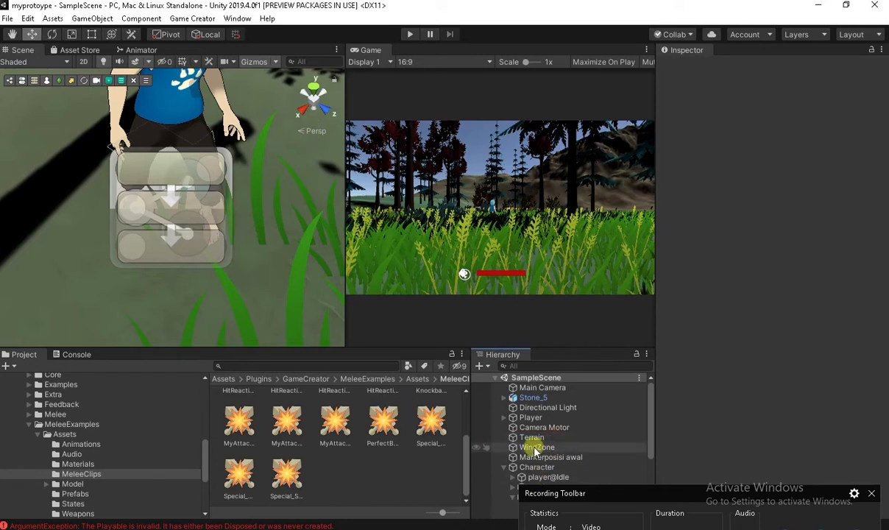
- Frame the Terrain in the Scene view and orbit around to look over the whole landscape
{"action": "left_click", "coordinate": [532, 439]}
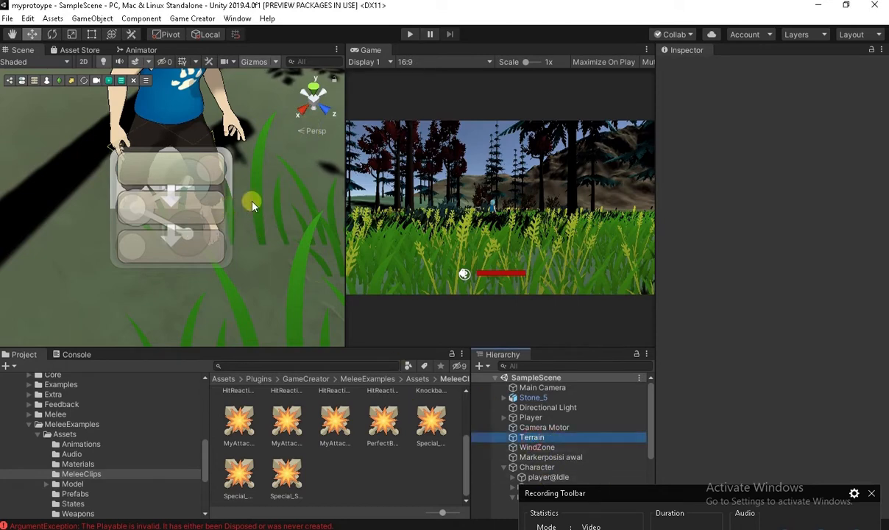
{"action": "scroll", "coordinate": [281, 181], "scroll_direction": "up", "scroll_amount": 5}
{"action": "key", "text": "f"}
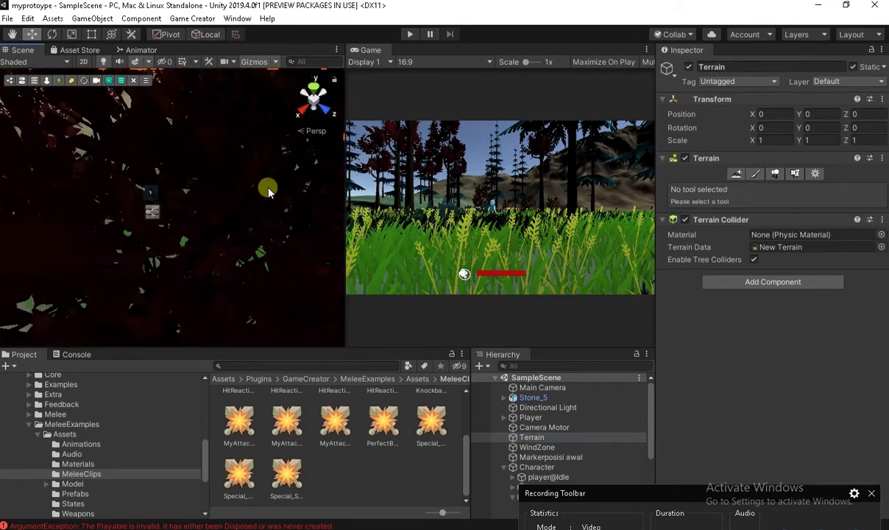
{"action": "left_click_drag", "start_coordinate": [234, 206], "coordinate": [343, 113], "text": "alt"}
{"action": "left_click", "coordinate": [202, 123]}
{"action": "scroll", "coordinate": [208, 196], "scroll_direction": "down", "scroll_amount": 4}
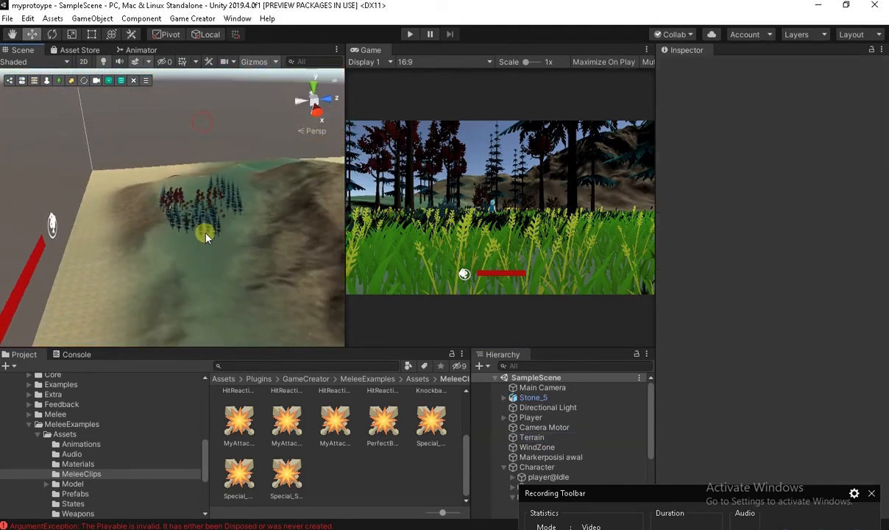
{"action": "mouse_move", "coordinate": [203, 206]}
{"action": "left_mouse_down", "text": "alt"}
{"action": "mouse_move", "coordinate": [342, 193]}
{"action": "mouse_move", "coordinate": [239, 208]}
{"action": "mouse_move", "coordinate": [199, 192]}
{"action": "left_mouse_up", "text": "alt"}
- Collapse the Plugins folder and open the project's root Assets folder
{"action": "scroll", "coordinate": [66, 416], "scroll_direction": "up", "scroll_amount": 10}
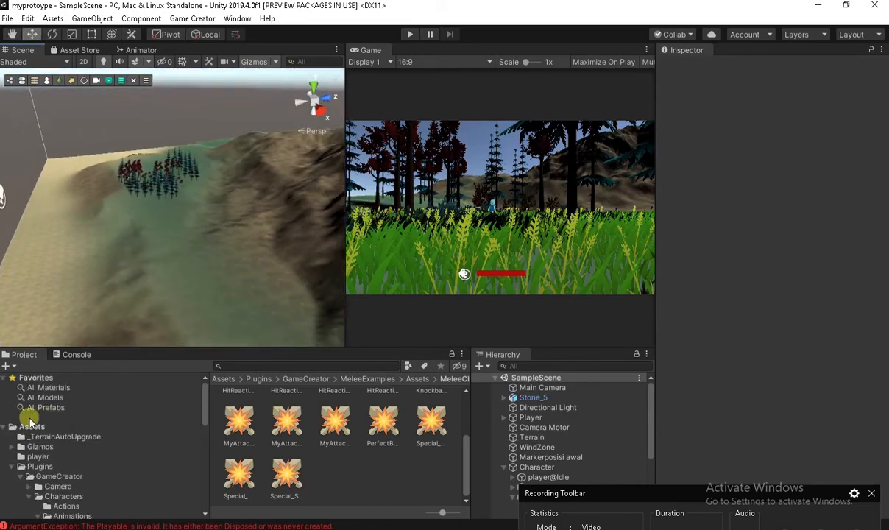
{"action": "left_click", "coordinate": [13, 469]}
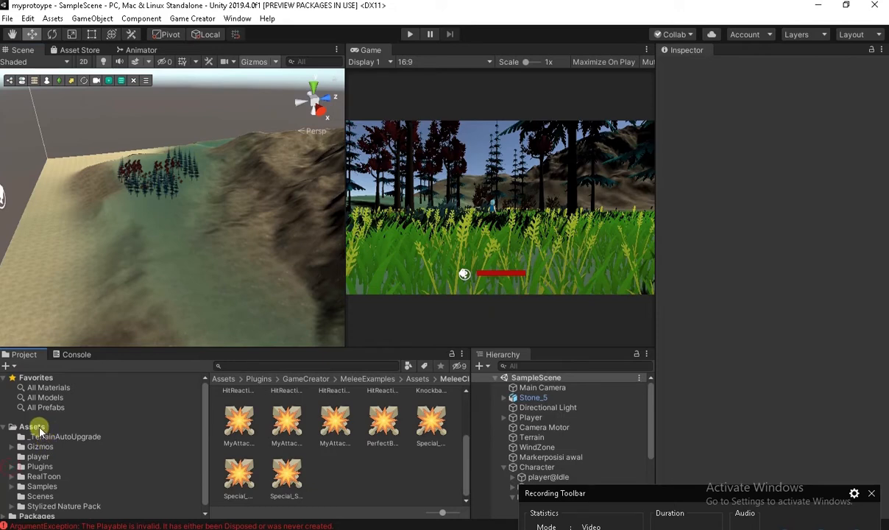
{"action": "left_click", "coordinate": [33, 427]}
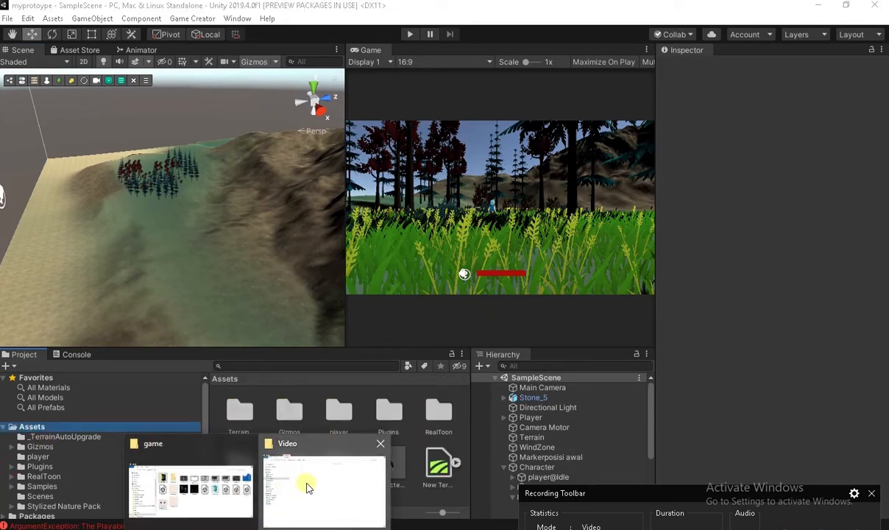
- Import the complete AQUAS 2020 package from the asseteee folder inside D:\game and accept the API update
{"action": "left_click", "coordinate": [306, 483]}
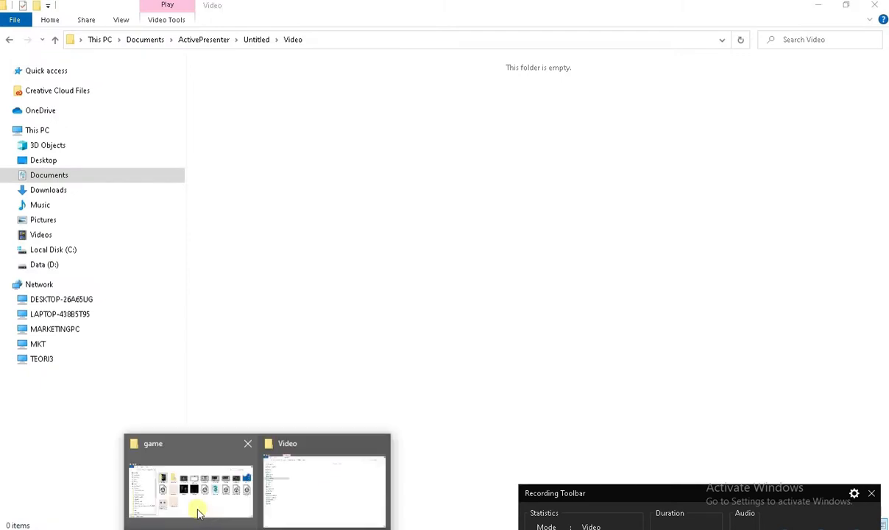
{"action": "left_click", "coordinate": [197, 508]}
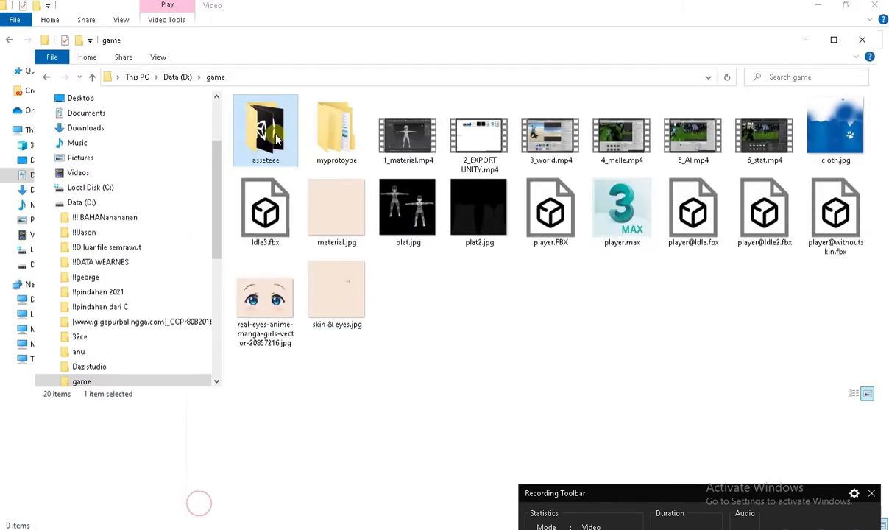
{"action": "double_click", "coordinate": [288, 141]}
{"action": "left_click_drag", "start_coordinate": [288, 117], "coordinate": [417, 450]}
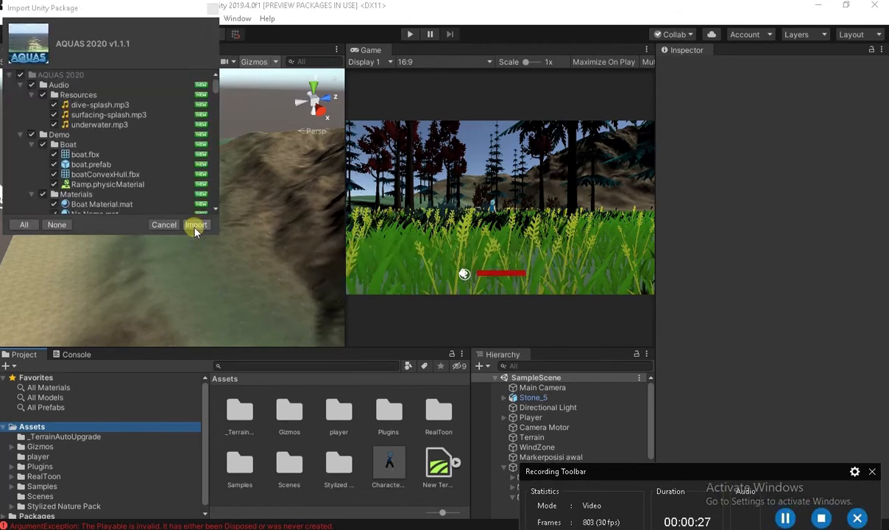
{"action": "left_click", "coordinate": [196, 225]}
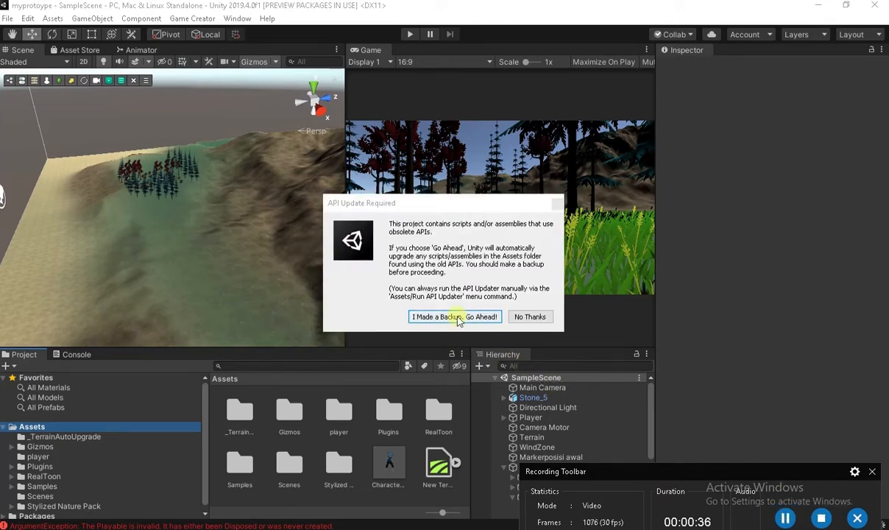
{"action": "left_click", "coordinate": [458, 316]}
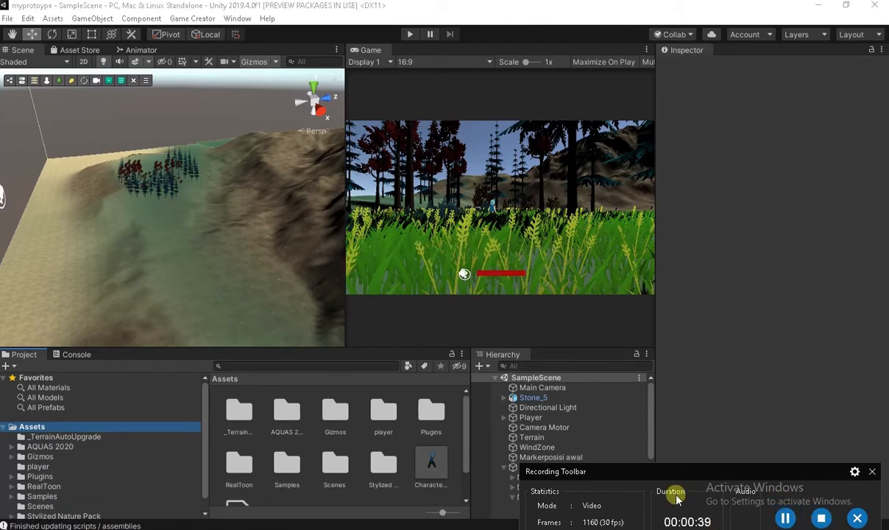
- Collapse the Character object's children in the scene hierarchy
{"action": "left_click_drag", "start_coordinate": [658, 473], "coordinate": [681, 529]}
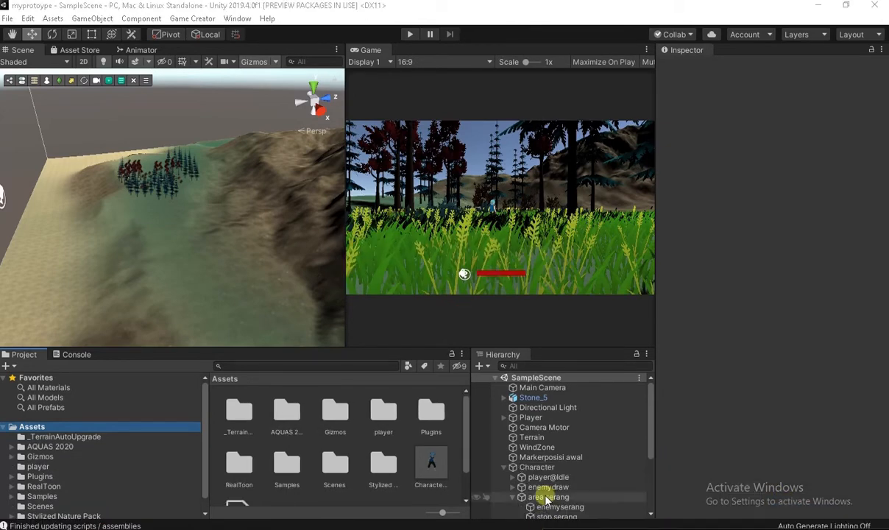
{"action": "left_click", "coordinate": [508, 469]}
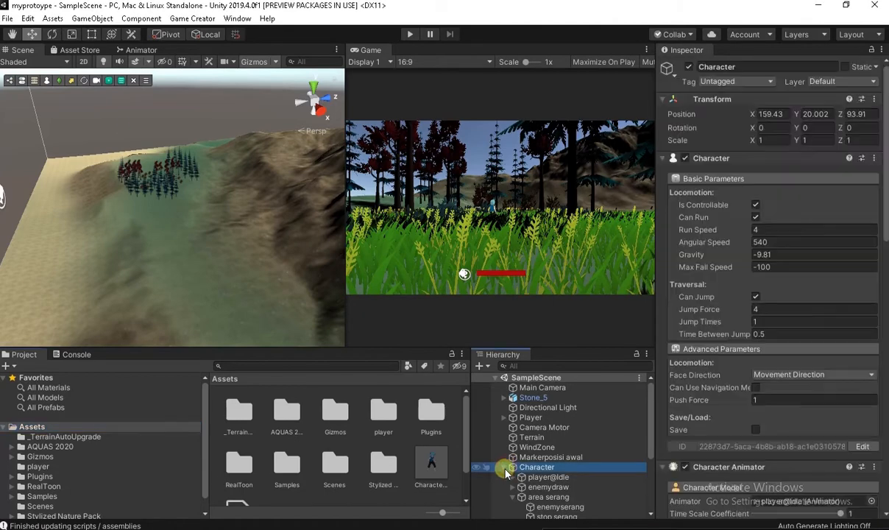
{"action": "left_click", "coordinate": [504, 468]}
- Select the Terrain object and open the AQUAS Setup Wizard
{"action": "left_click", "coordinate": [532, 437]}
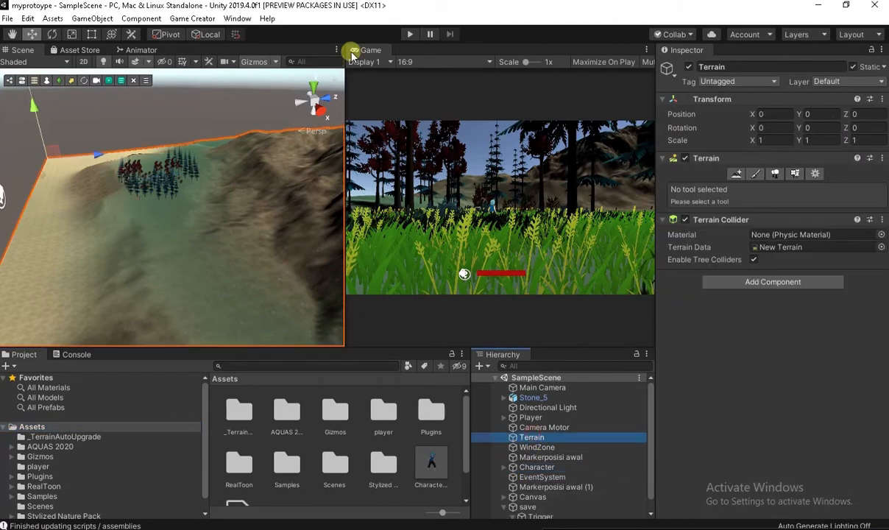
{"action": "left_click", "coordinate": [237, 18]}
{"action": "mouse_move", "coordinate": [274, 96]}
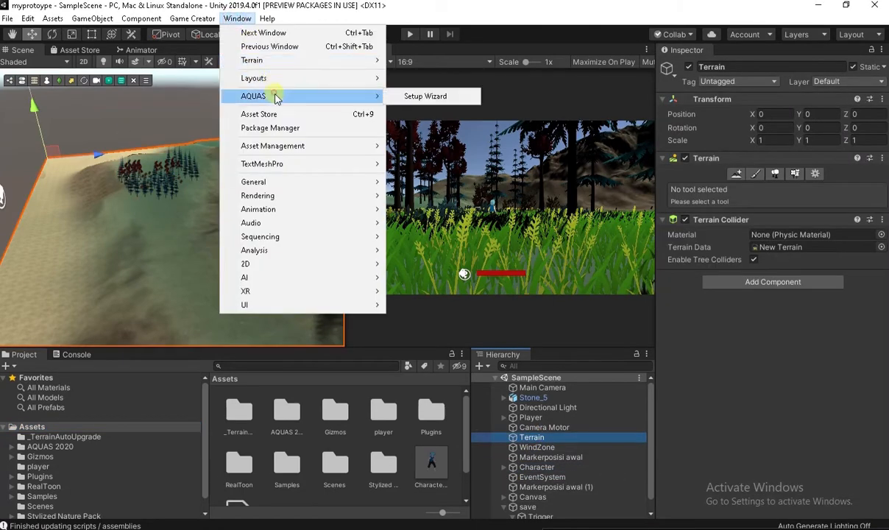
{"action": "left_click", "coordinate": [421, 95]}
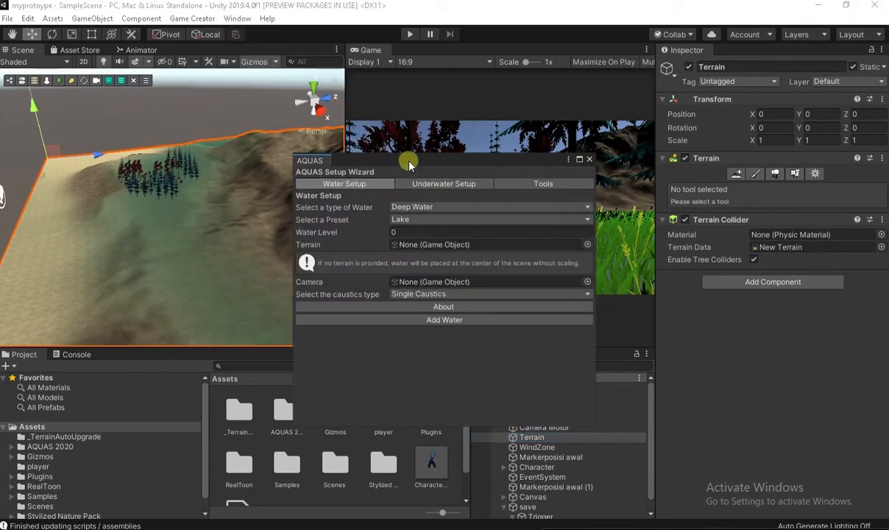
{"action": "left_click_drag", "start_coordinate": [409, 162], "coordinate": [332, 132]}
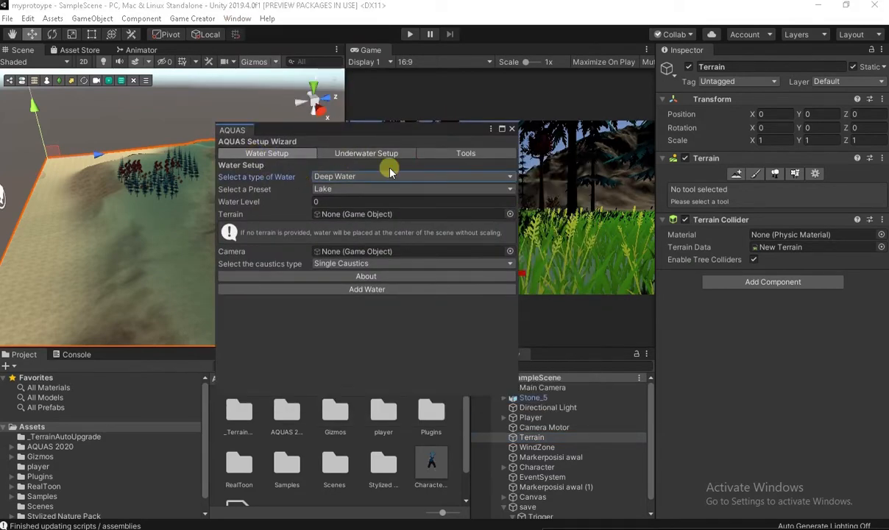
- Configure the water setup with the Deep Water type and the Calm Ocean preset
{"action": "left_click", "coordinate": [362, 176]}
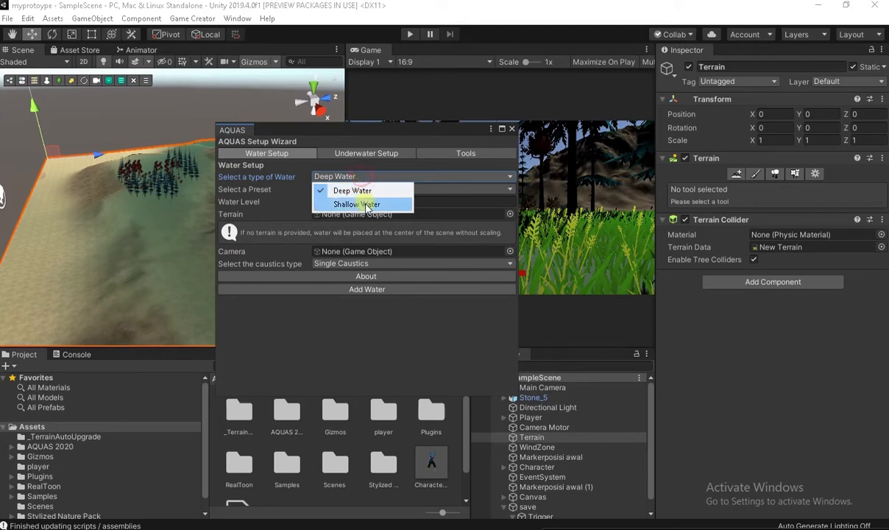
{"action": "left_click", "coordinate": [258, 169]}
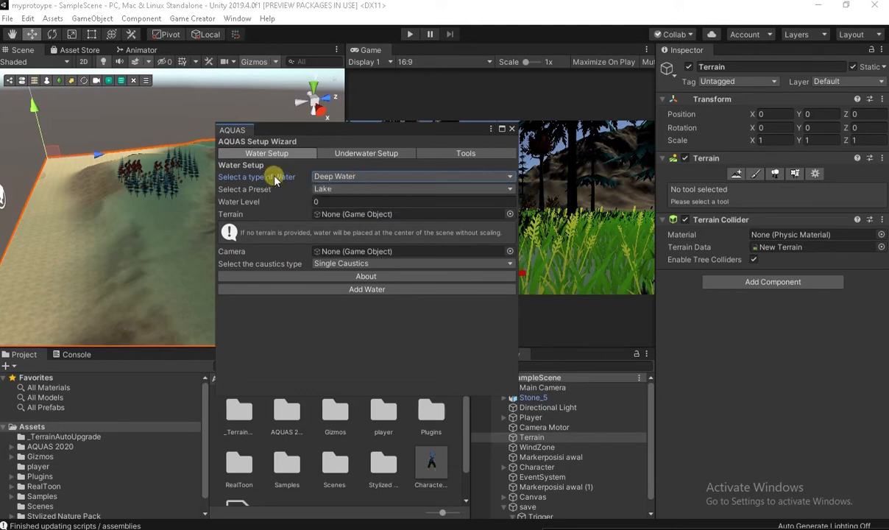
{"action": "left_click", "coordinate": [342, 191]}
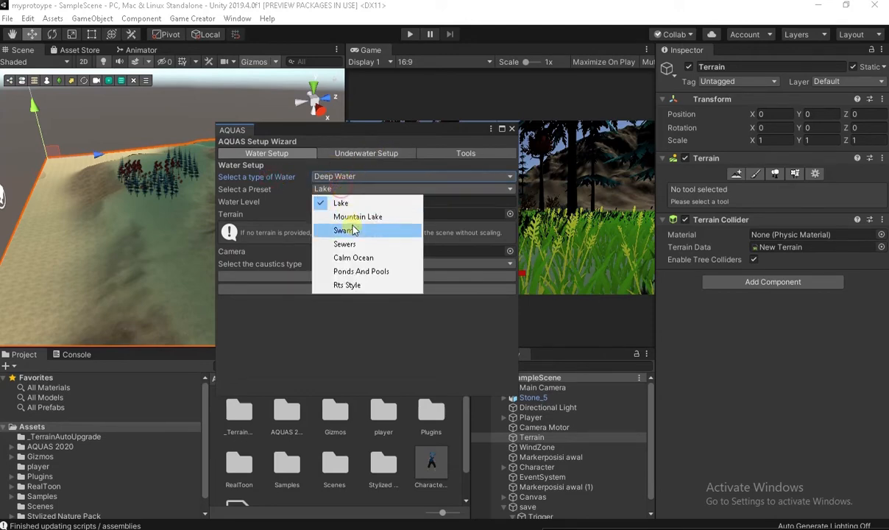
{"action": "left_click", "coordinate": [363, 258]}
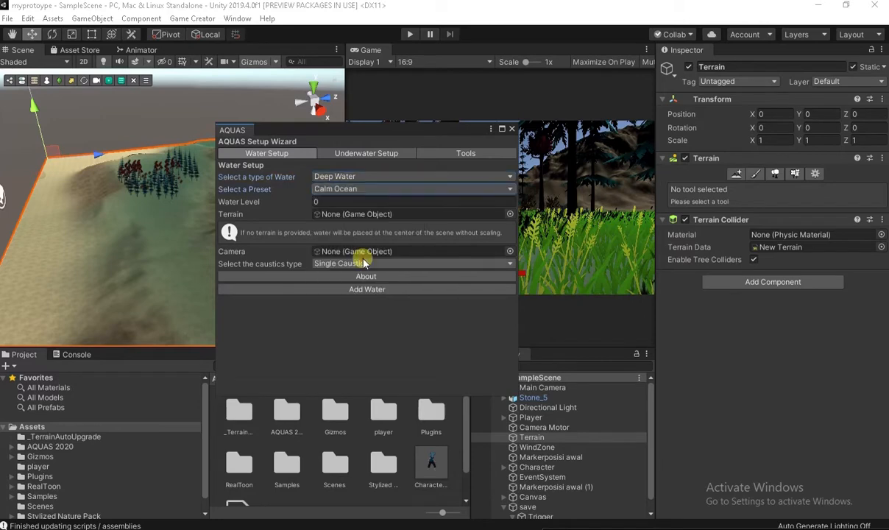
{"action": "left_click", "coordinate": [348, 177]}
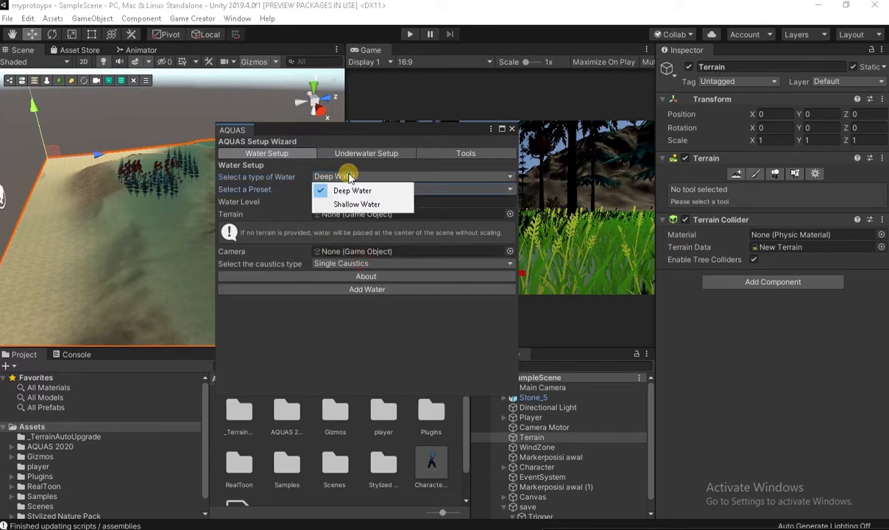
{"action": "left_click", "coordinate": [277, 179]}
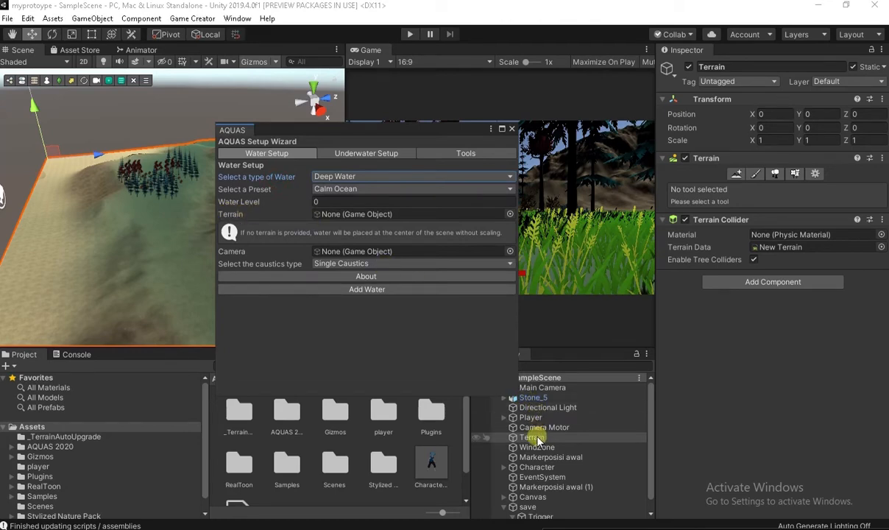
- Add the water at water level 18, using Terrain as its terrain and Main Camera as its camera
{"action": "left_click_drag", "start_coordinate": [530, 437], "coordinate": [361, 215]}
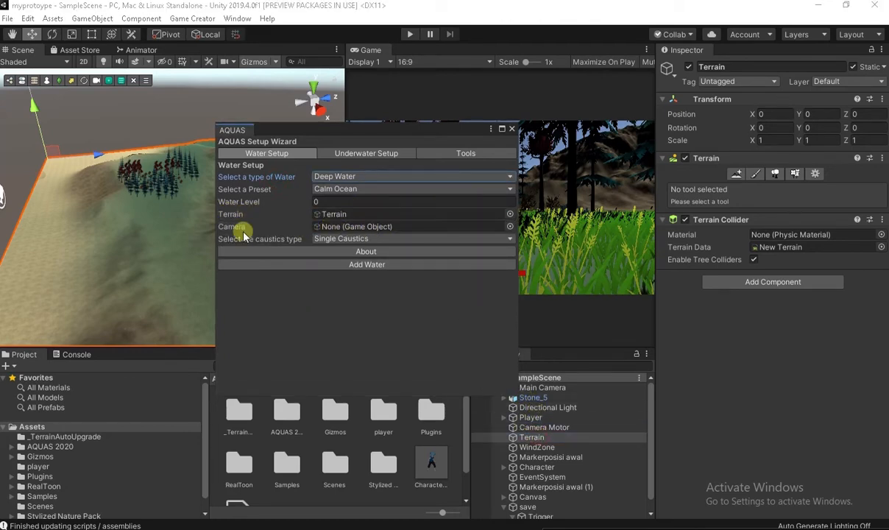
{"action": "left_click_drag", "start_coordinate": [558, 390], "coordinate": [361, 227]}
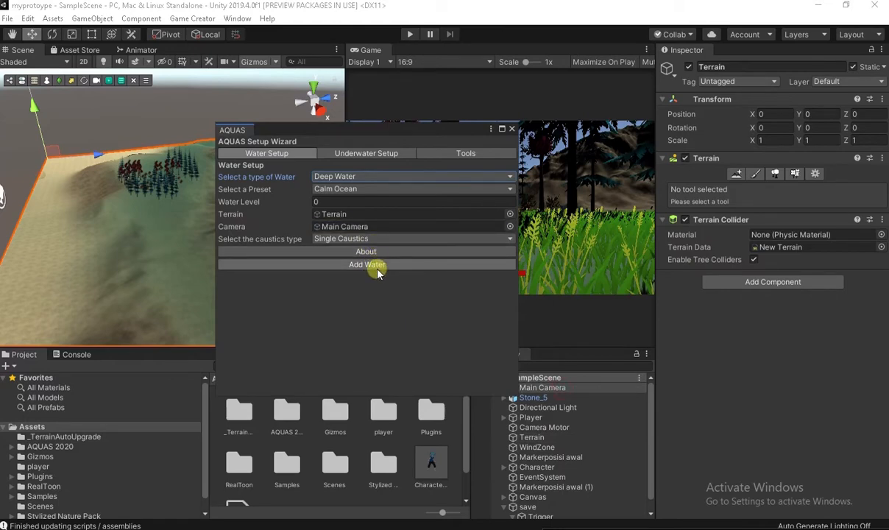
{"action": "left_click", "coordinate": [234, 204]}
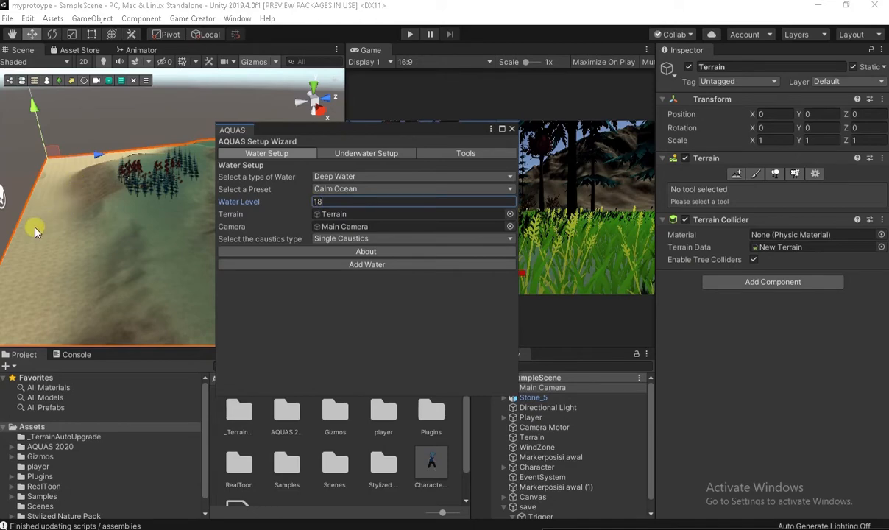
{"action": "left_click", "coordinate": [372, 270]}
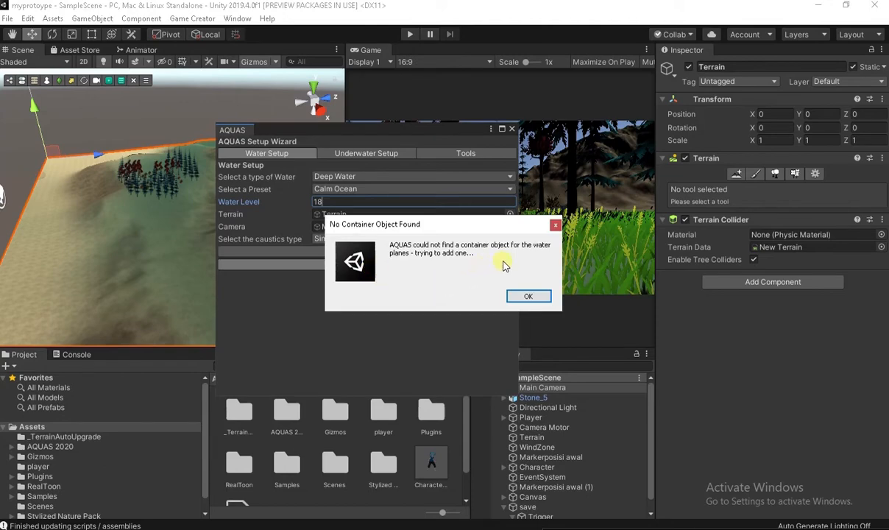
{"action": "left_click", "coordinate": [527, 298]}
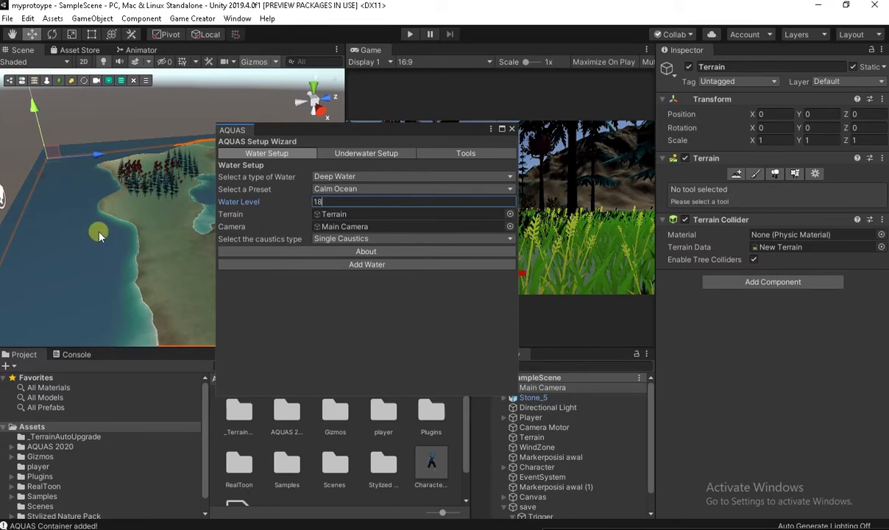
- Add underwater effects of type Simple to Main Camera and close the setup wizard
{"action": "left_click_drag", "start_coordinate": [254, 129], "coordinate": [320, 204]}
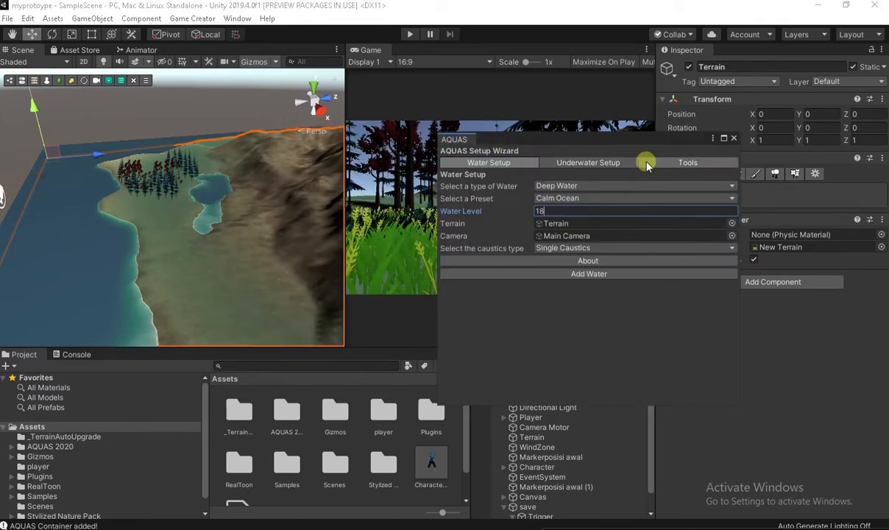
{"action": "left_click_drag", "start_coordinate": [597, 140], "coordinate": [519, 132]}
{"action": "left_click", "coordinate": [521, 156]}
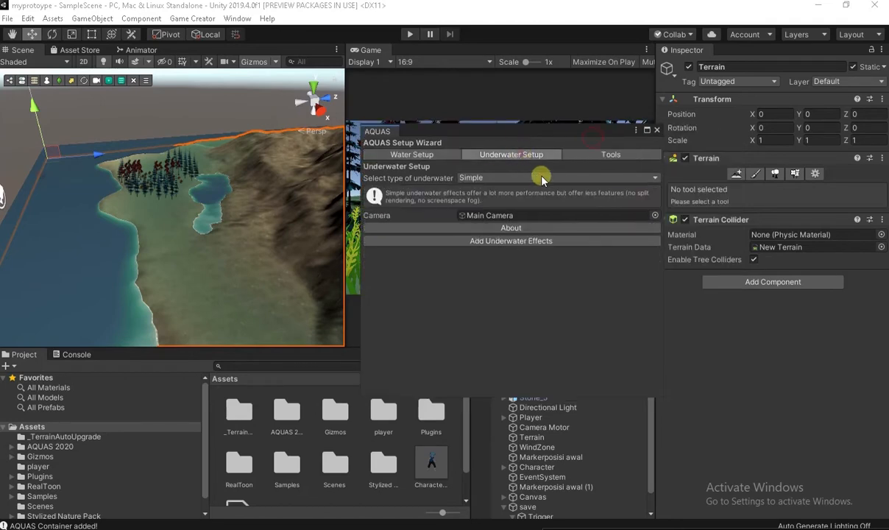
{"action": "left_click", "coordinate": [490, 178]}
{"action": "left_click", "coordinate": [464, 313]}
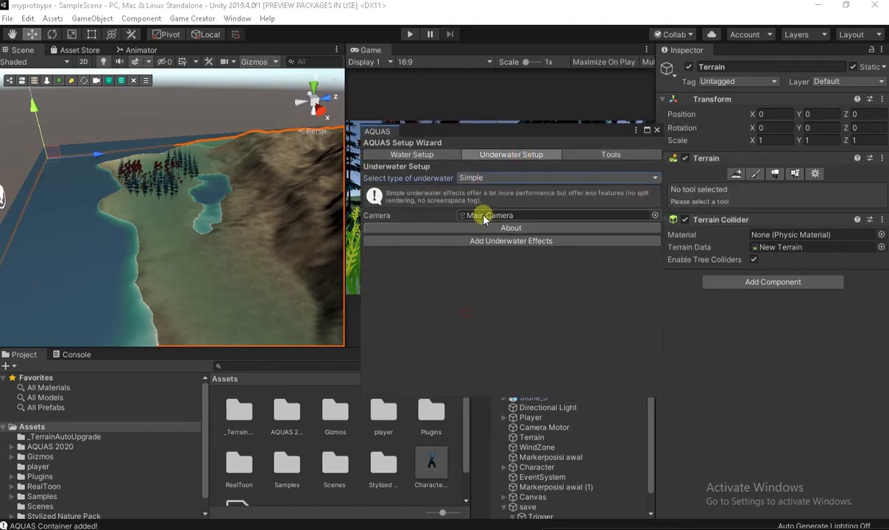
{"action": "left_click", "coordinate": [504, 242]}
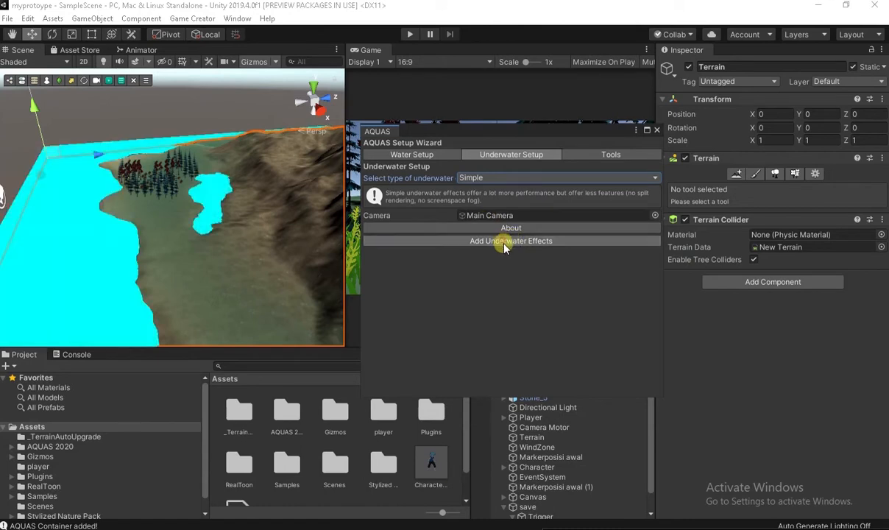
{"action": "left_click", "coordinate": [640, 152]}
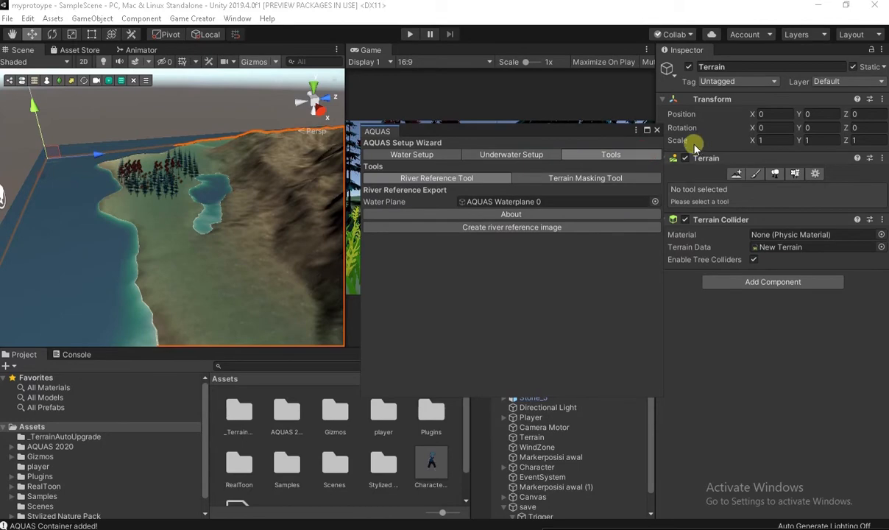
{"action": "left_click", "coordinate": [656, 130]}
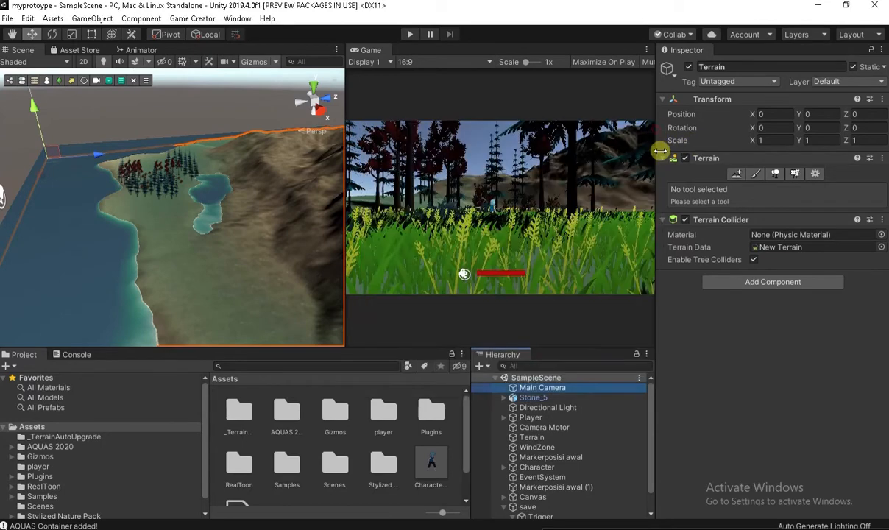
- Play-test the scene and run the character through the forest to the shoreline to examine the water
{"action": "left_click", "coordinate": [411, 35]}
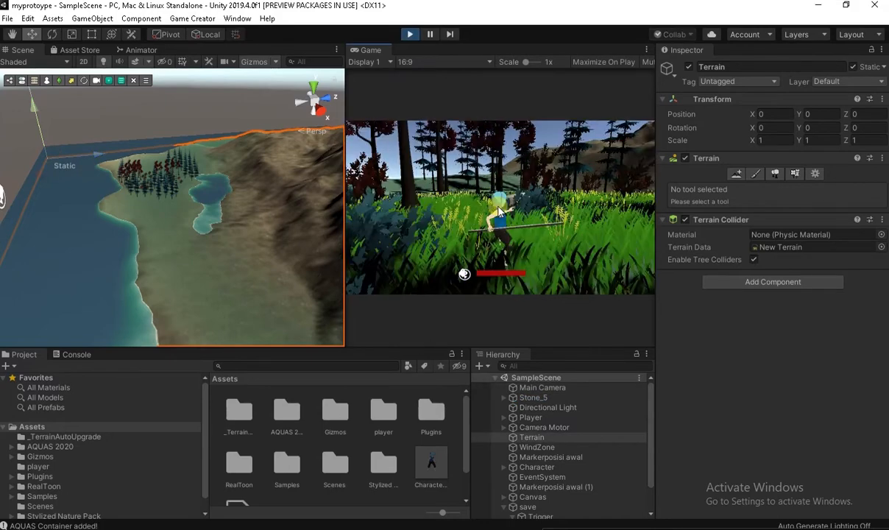
{"action": "key", "text": "w"}
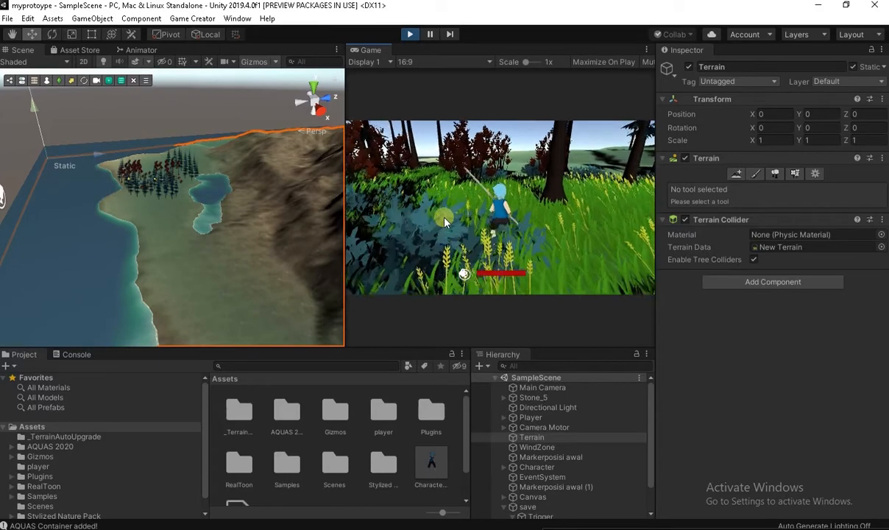
{"action": "key", "text": "w"}
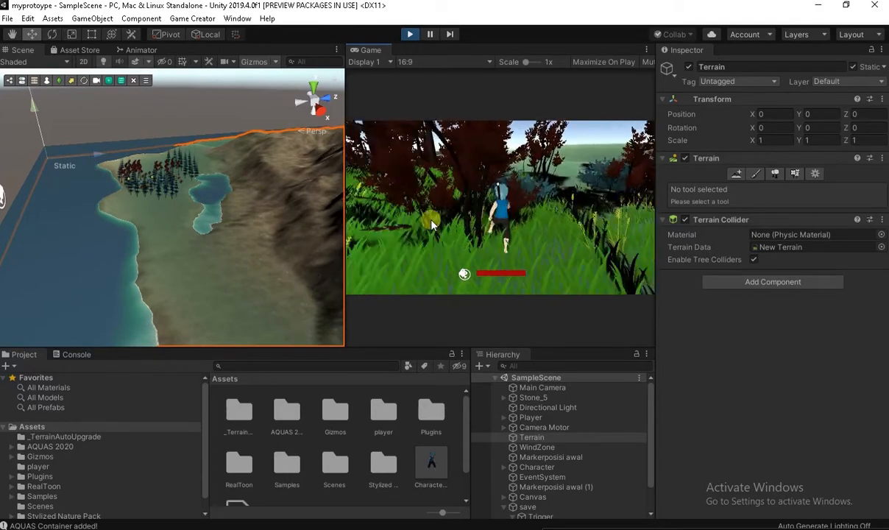
{"action": "key", "text": "w"}
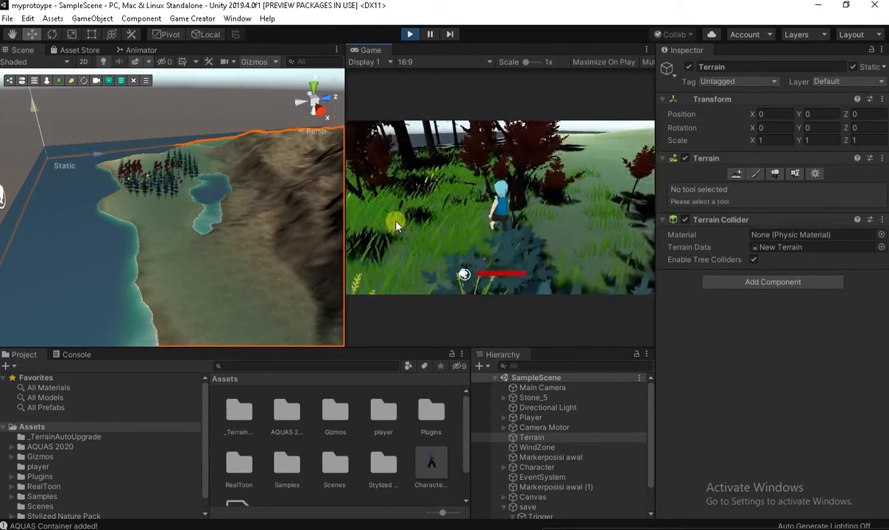
{"action": "key", "text": "w"}
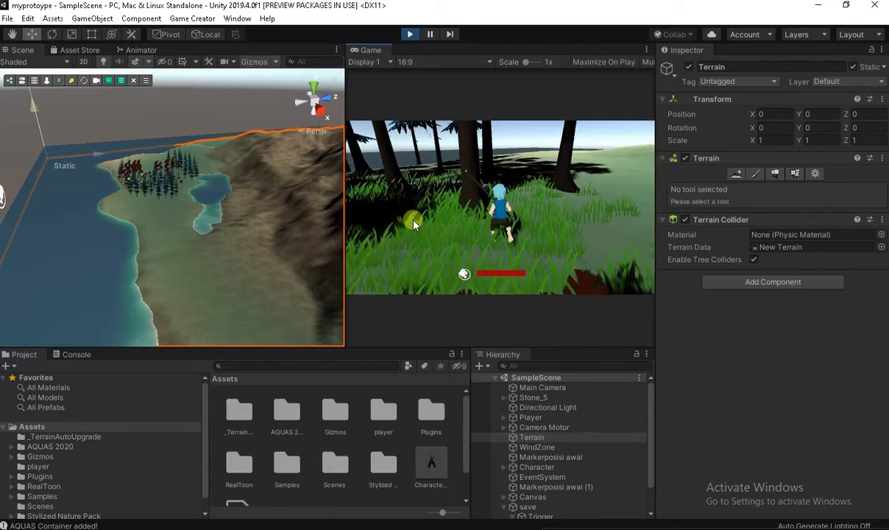
{"action": "key", "text": "w"}
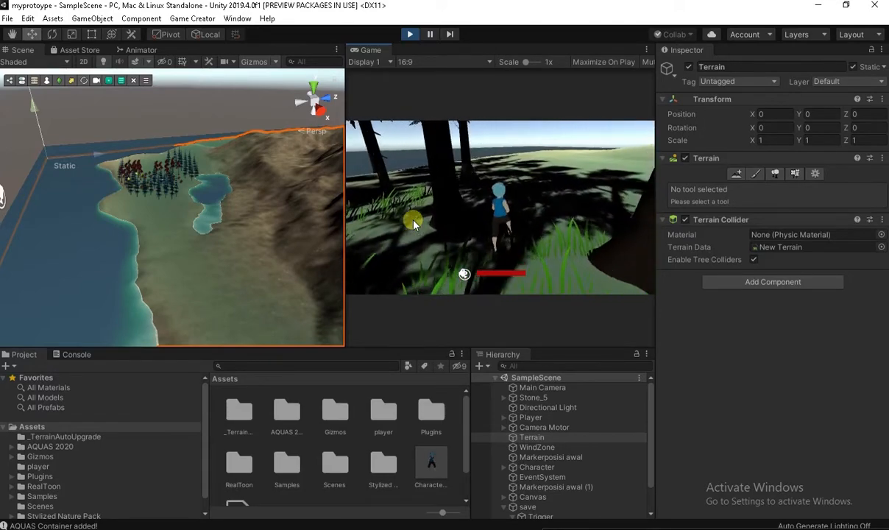
{"action": "key", "text": "w"}
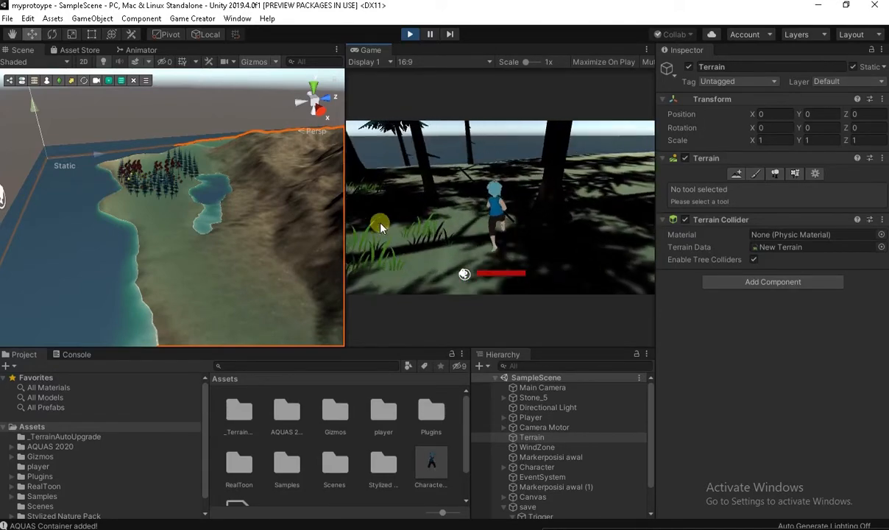
{"action": "key", "text": "w"}
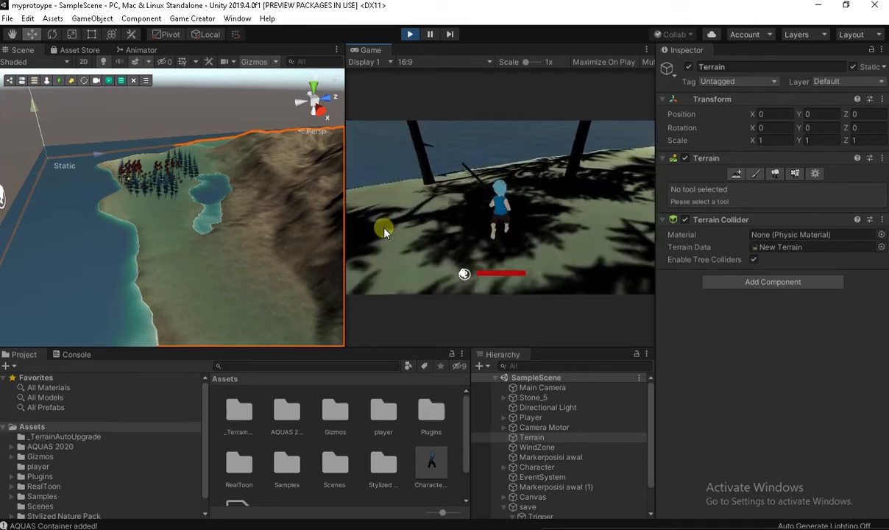
{"action": "key", "text": "w"}
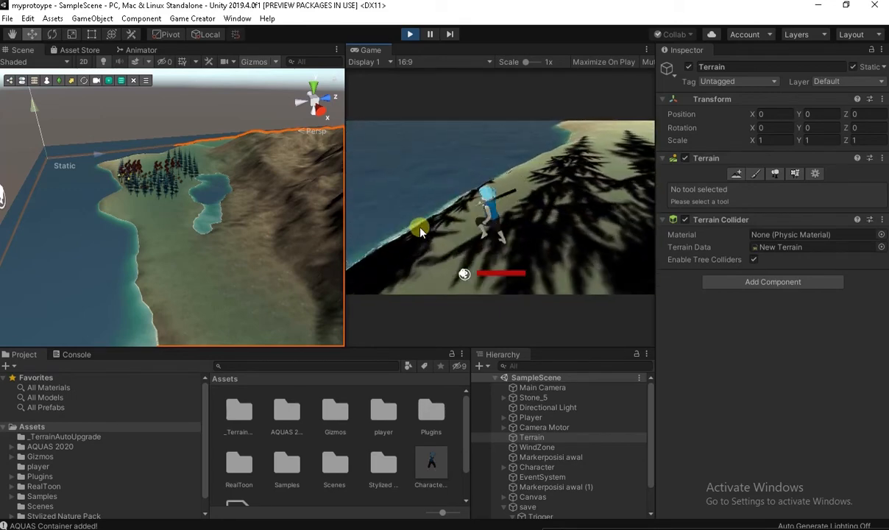
{"action": "key", "text": "w"}
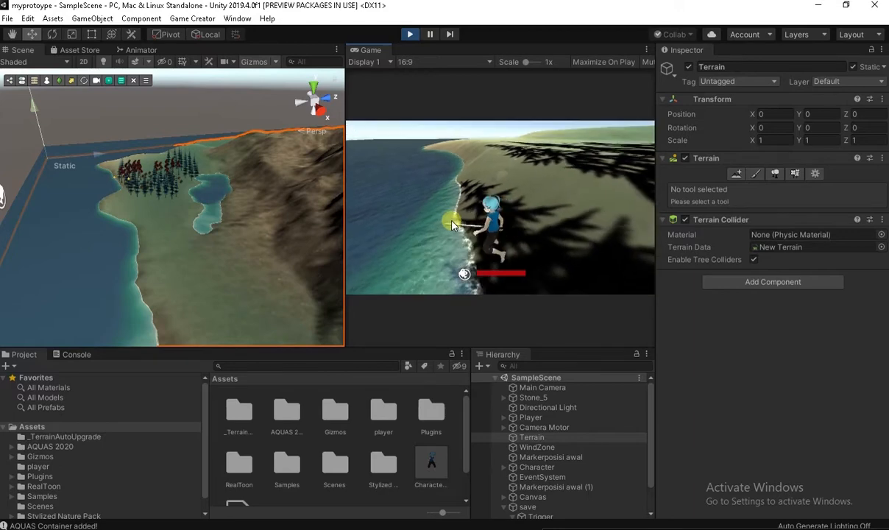
- Take the character underwater and back to land to check the underwater effects, and end the play test
{"action": "key", "text": "w"}
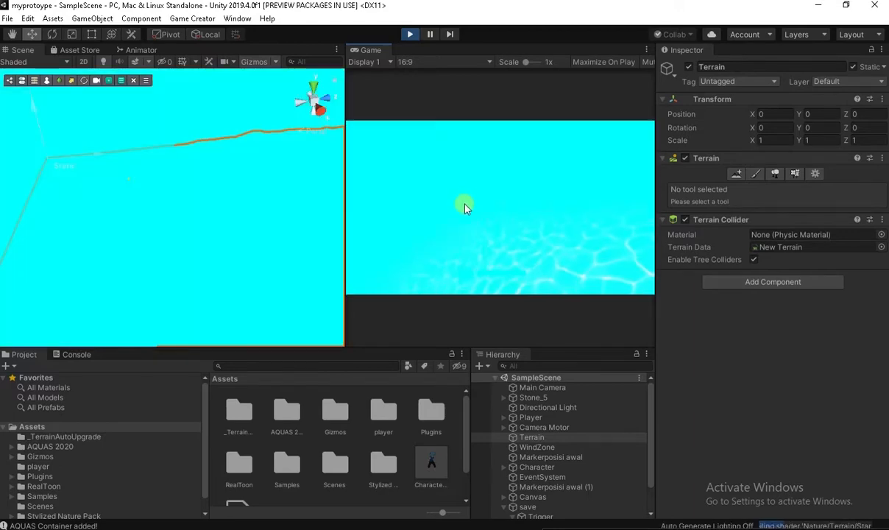
{"action": "key", "text": "w"}
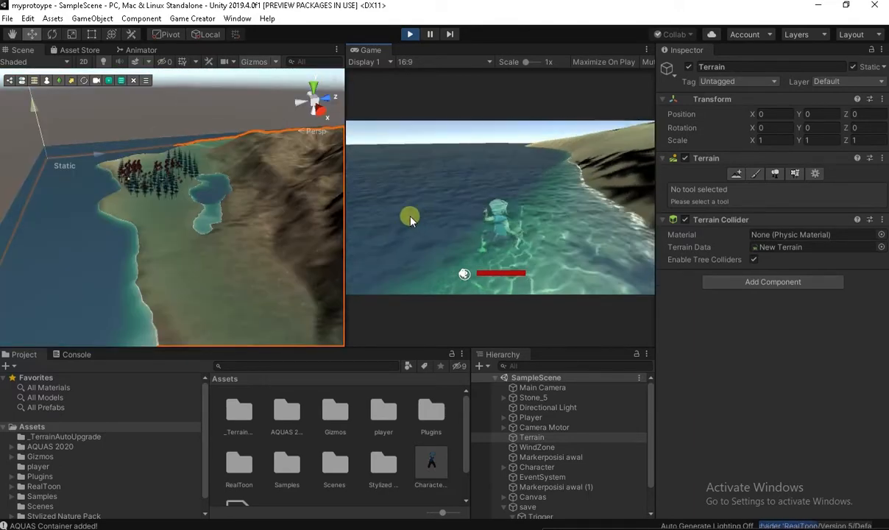
{"action": "key", "text": "w"}
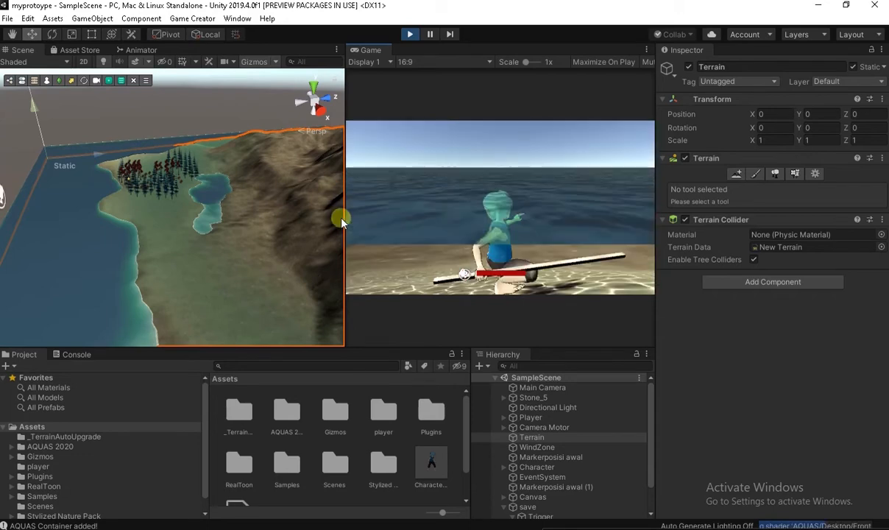
{"action": "key", "text": "w"}
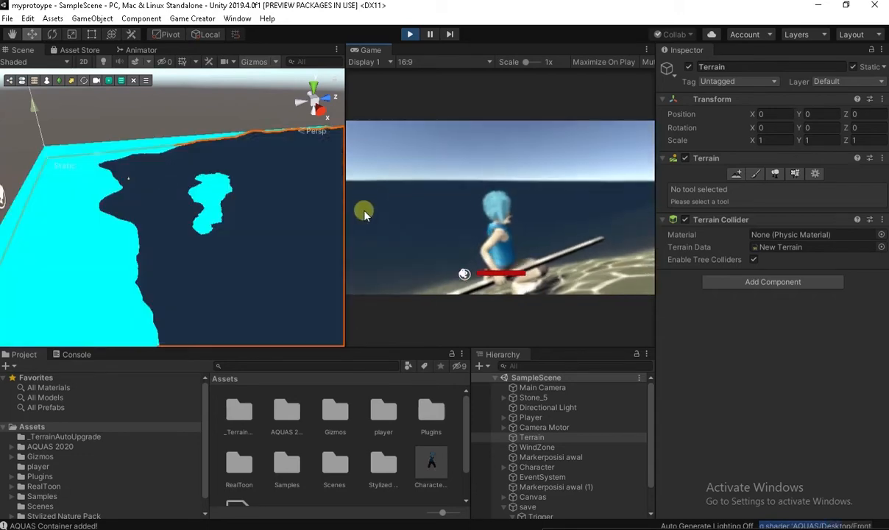
{"action": "key", "text": "w"}
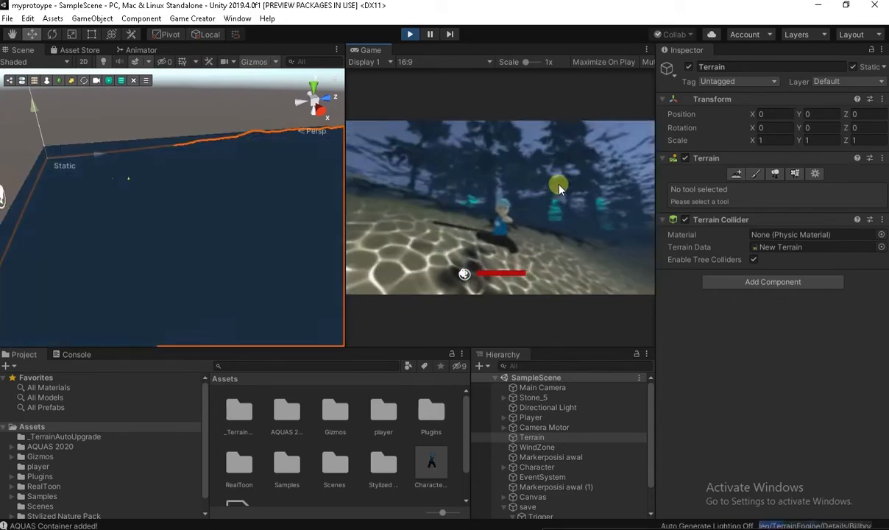
{"action": "key", "text": "w"}
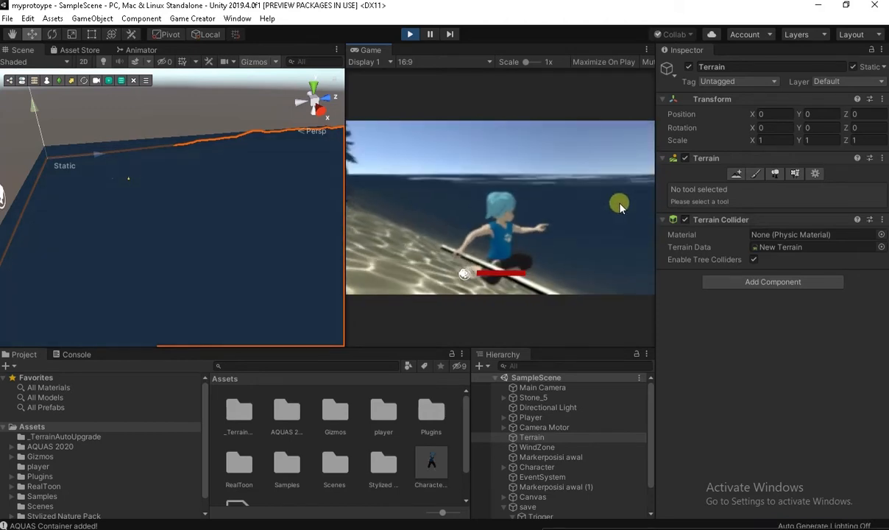
{"action": "key", "text": "w"}
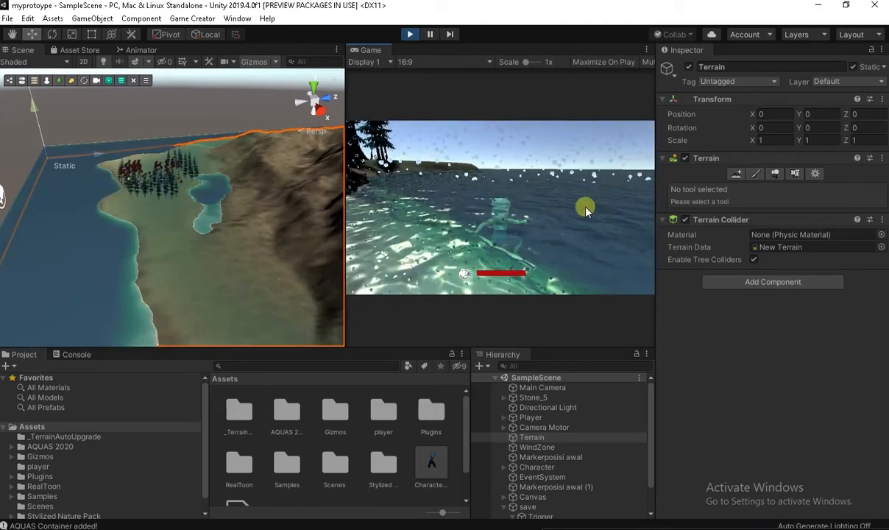
{"action": "key", "text": "w"}
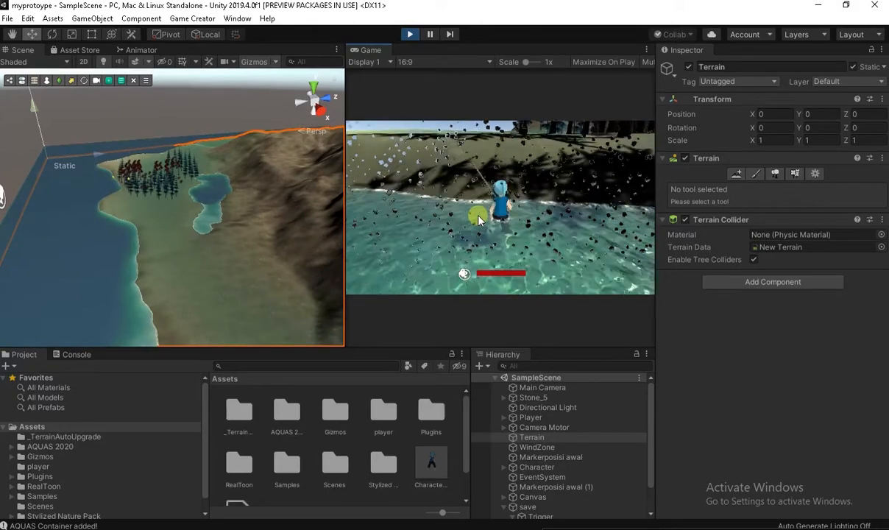
{"action": "key", "text": "w"}
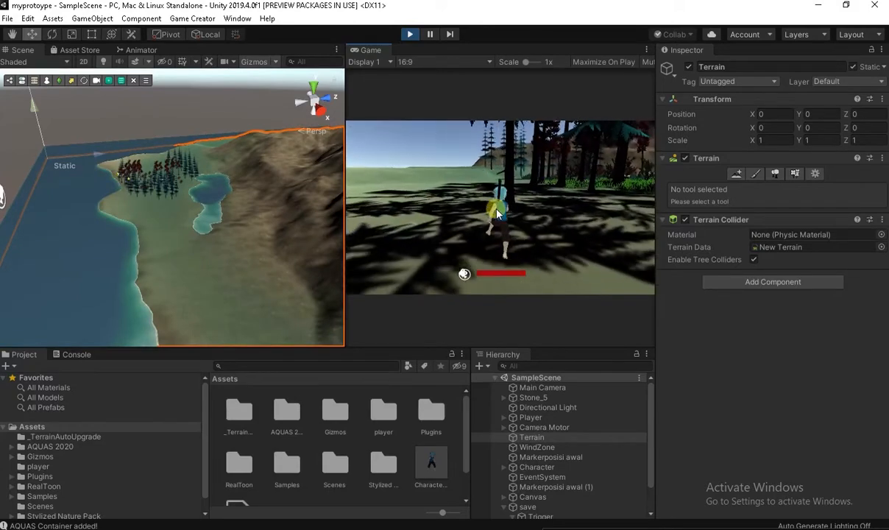
{"action": "key", "text": "w"}
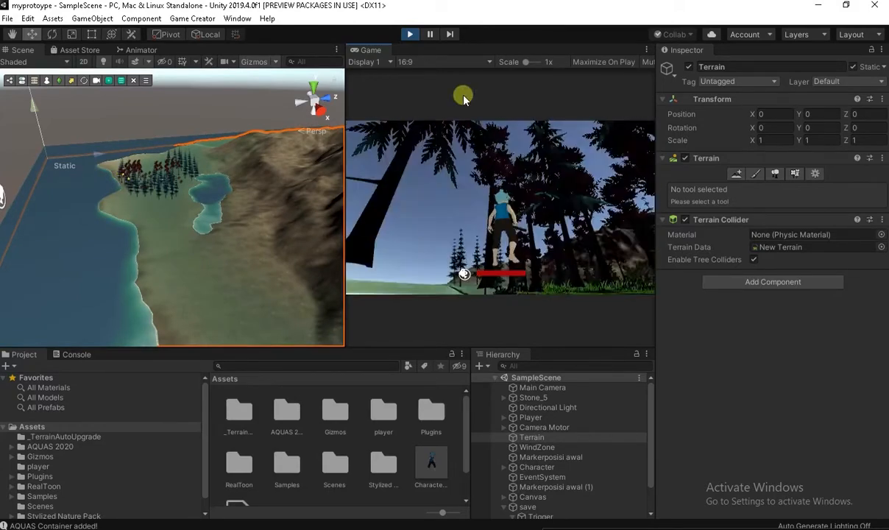
{"action": "left_click", "coordinate": [412, 34]}
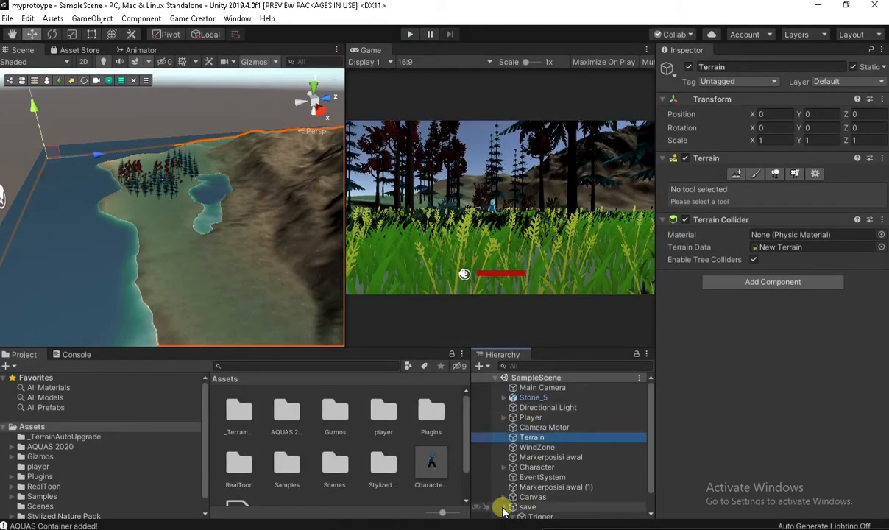
- Open the Package Manager and look at its advanced package display options
{"action": "left_click", "coordinate": [538, 378]}
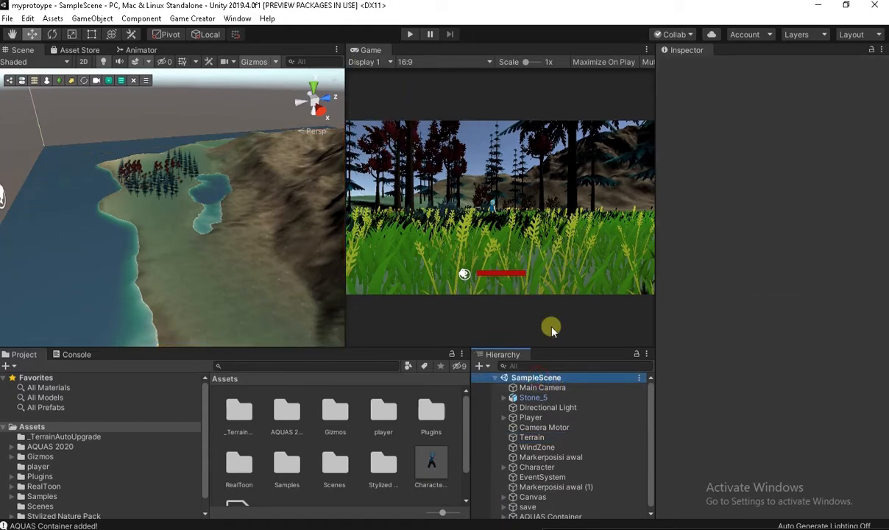
{"action": "mouse_move", "coordinate": [611, 480]}
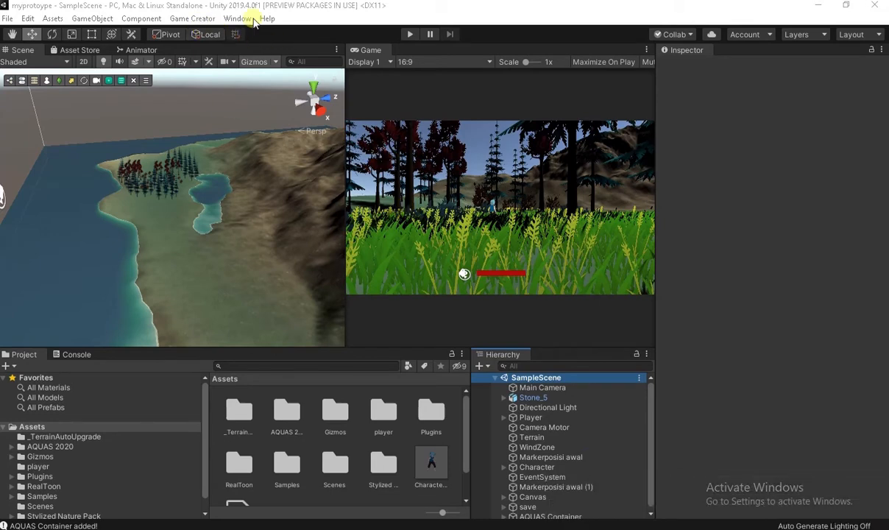
{"action": "left_click", "coordinate": [238, 18]}
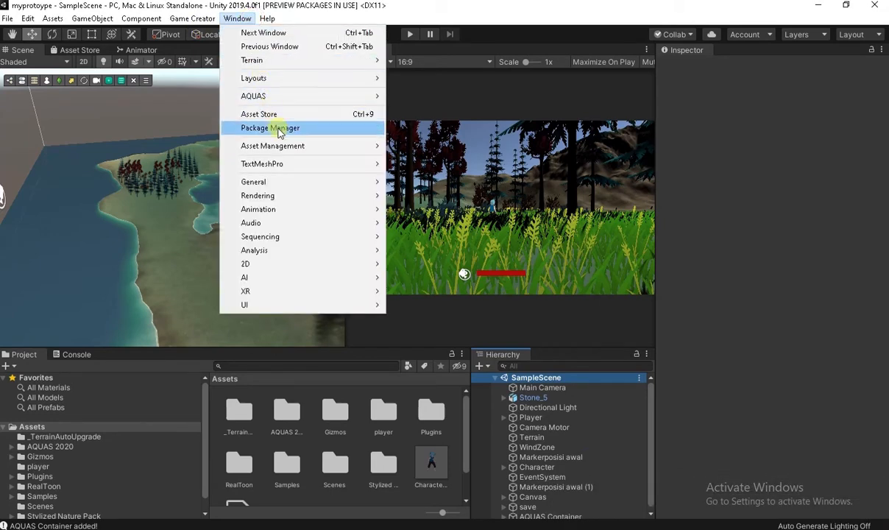
{"action": "left_click", "coordinate": [273, 128]}
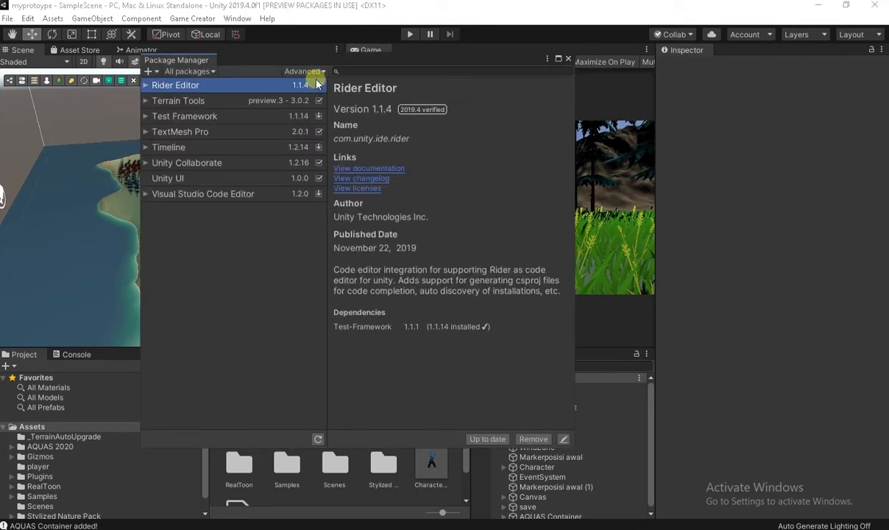
{"action": "left_click", "coordinate": [310, 73]}
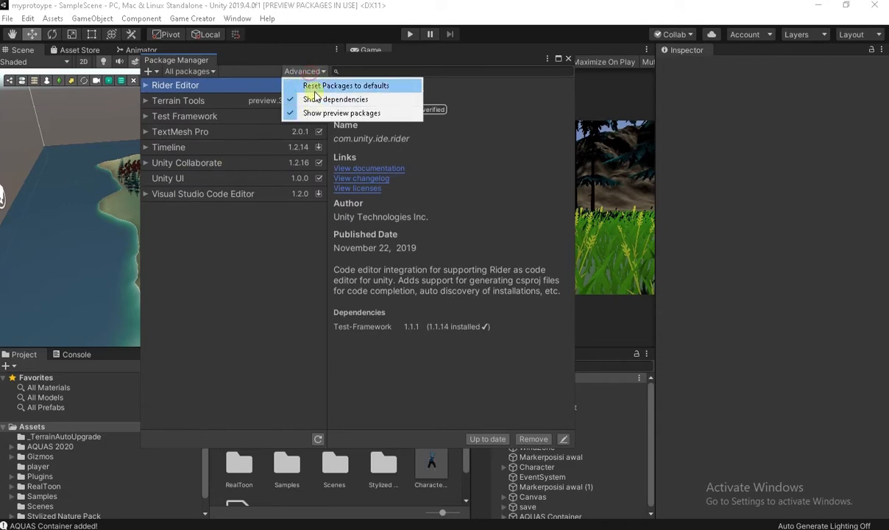
{"action": "left_click", "coordinate": [297, 53]}
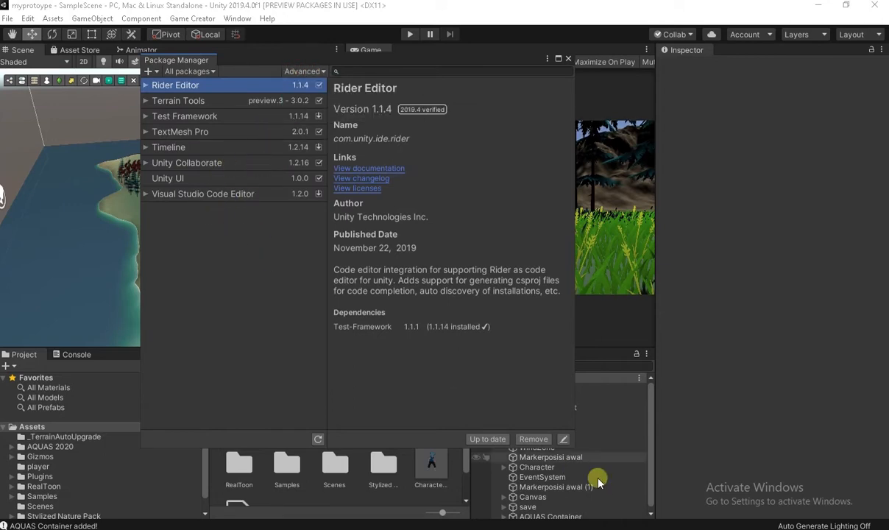
- Install the Post Processing package, version 2.3.0, and close the Package Manager
{"action": "mouse_move", "coordinate": [661, 468]}
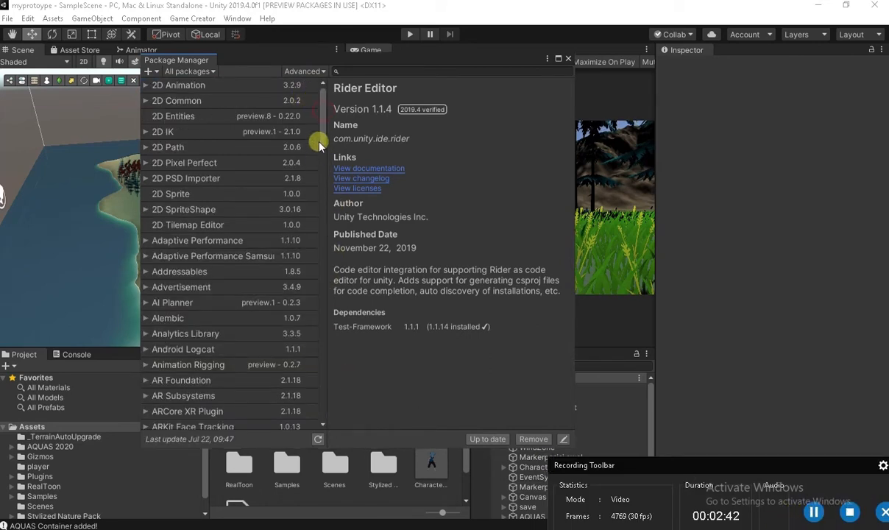
{"action": "left_click_drag", "start_coordinate": [321, 133], "coordinate": [329, 413]}
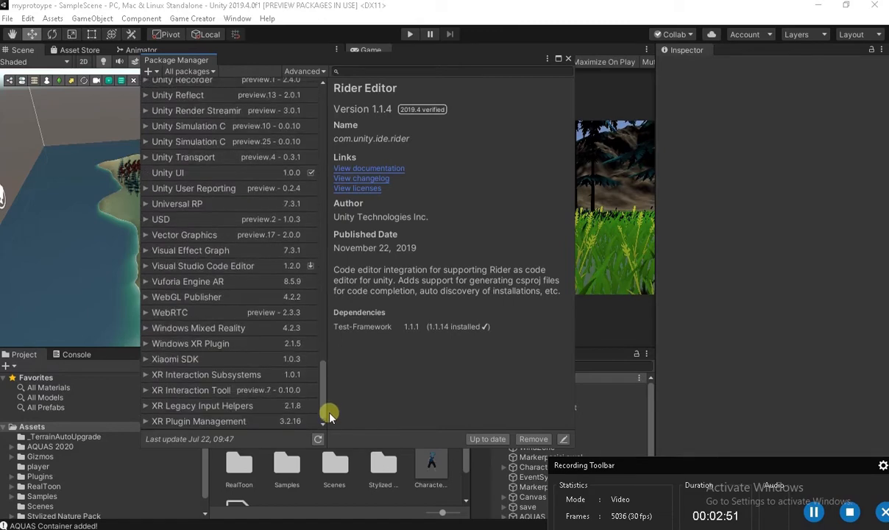
{"action": "scroll", "coordinate": [327, 404], "scroll_direction": "up", "scroll_amount": 10}
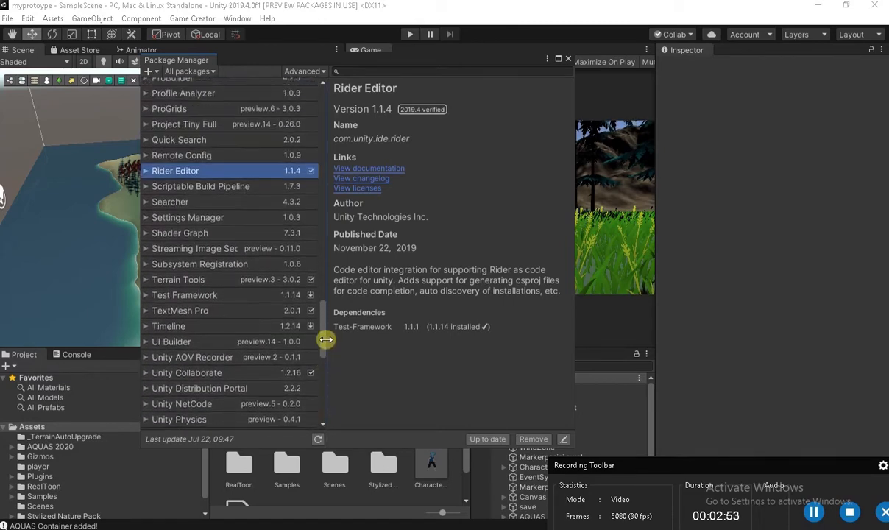
{"action": "left_click_drag", "start_coordinate": [327, 332], "coordinate": [326, 296]}
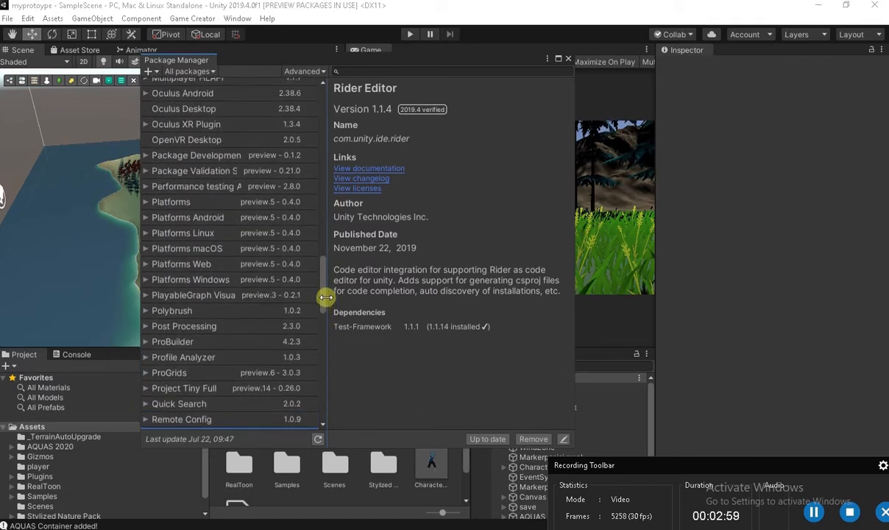
{"action": "left_click", "coordinate": [211, 325]}
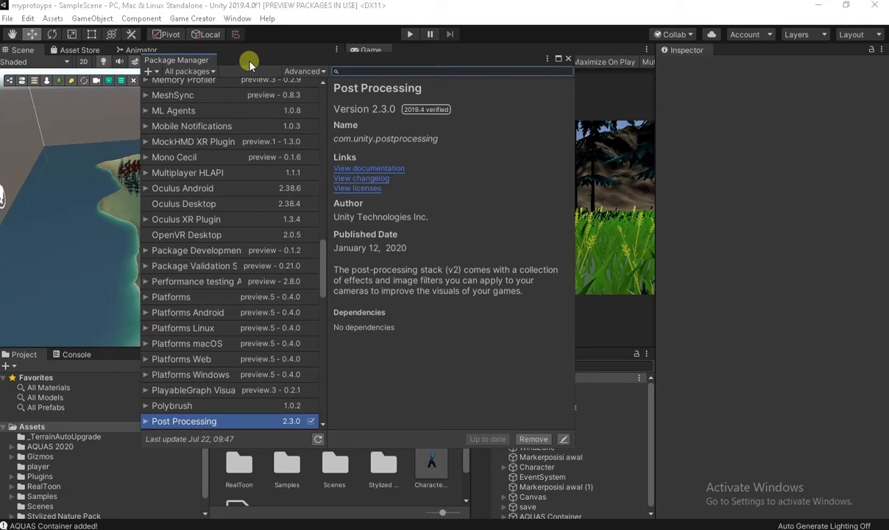
{"action": "left_click_drag", "start_coordinate": [250, 64], "coordinate": [208, 63]}
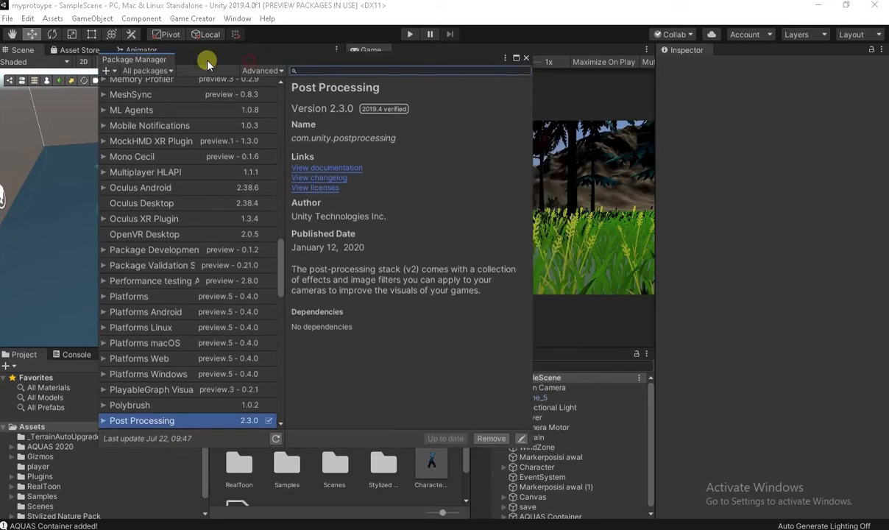
{"action": "left_click", "coordinate": [525, 59]}
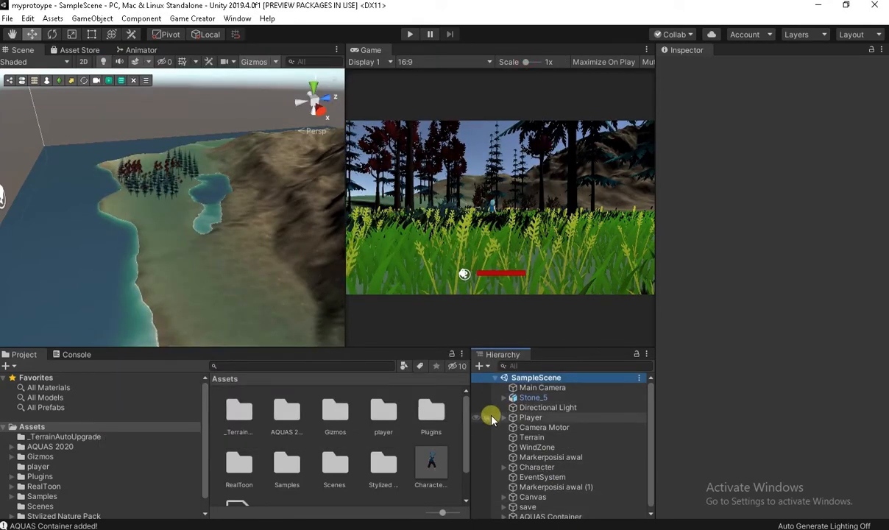
{"action": "scroll", "coordinate": [492, 418], "scroll_direction": "down", "scroll_amount": 2}
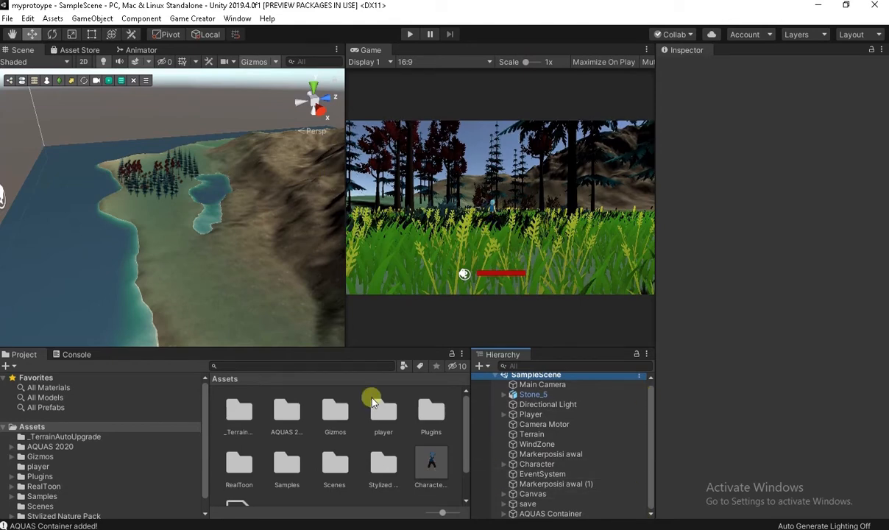
- Frame the Player object in the scene view and look at the character from a low side angle
{"action": "left_click", "coordinate": [530, 414]}
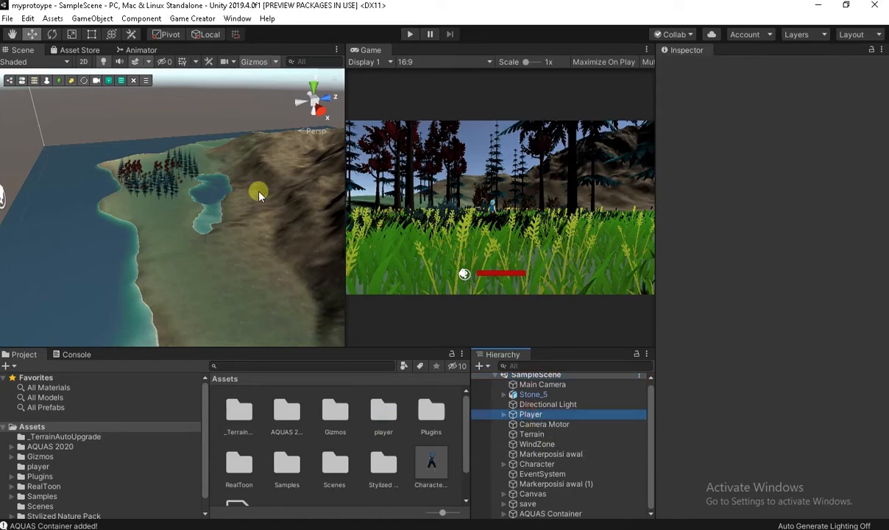
{"action": "key", "text": "f"}
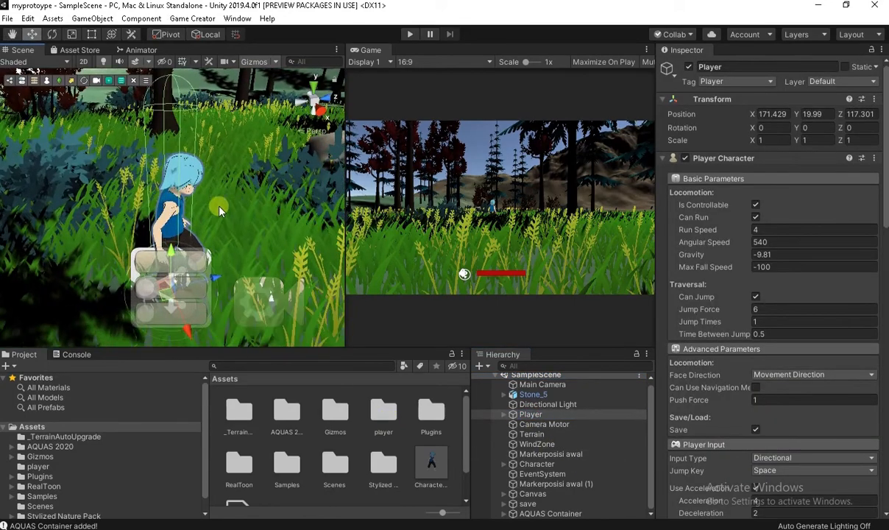
{"action": "left_click_drag", "start_coordinate": [219, 207], "coordinate": [243, 81], "text": "alt"}
{"action": "left_click", "coordinate": [252, 63]}
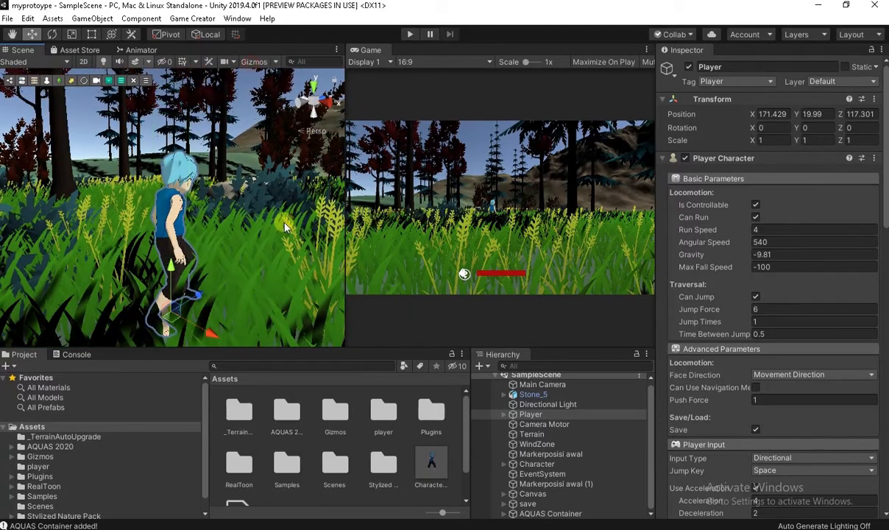
- Starting from the Main Camera's layer options, name User Layer 8 "Post Processing"
{"action": "left_click", "coordinate": [554, 387]}
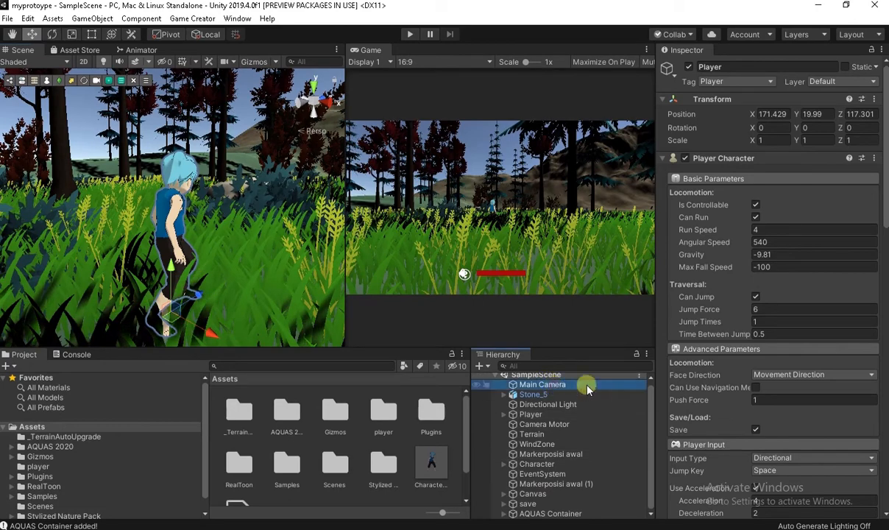
{"action": "left_click_drag", "start_coordinate": [887, 215], "coordinate": [881, 109]}
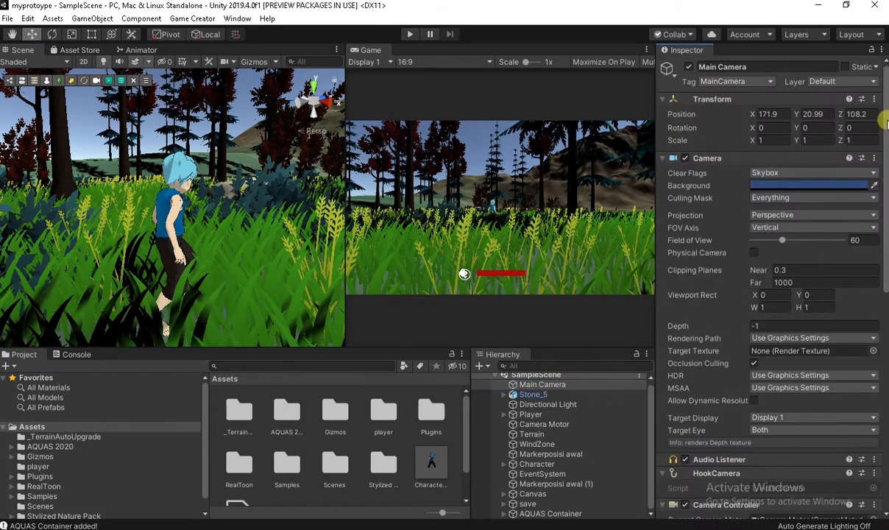
{"action": "left_click", "coordinate": [850, 81]}
{"action": "left_click", "coordinate": [813, 167]}
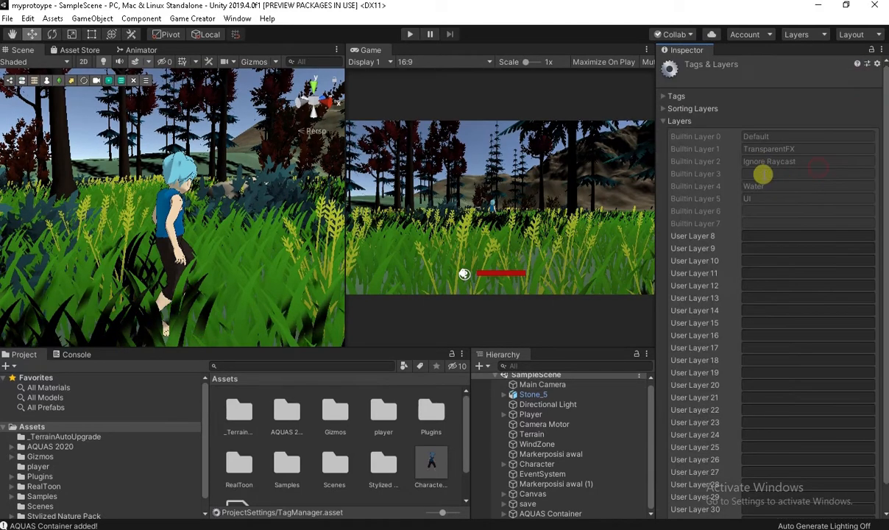
{"action": "left_click", "coordinate": [749, 237]}
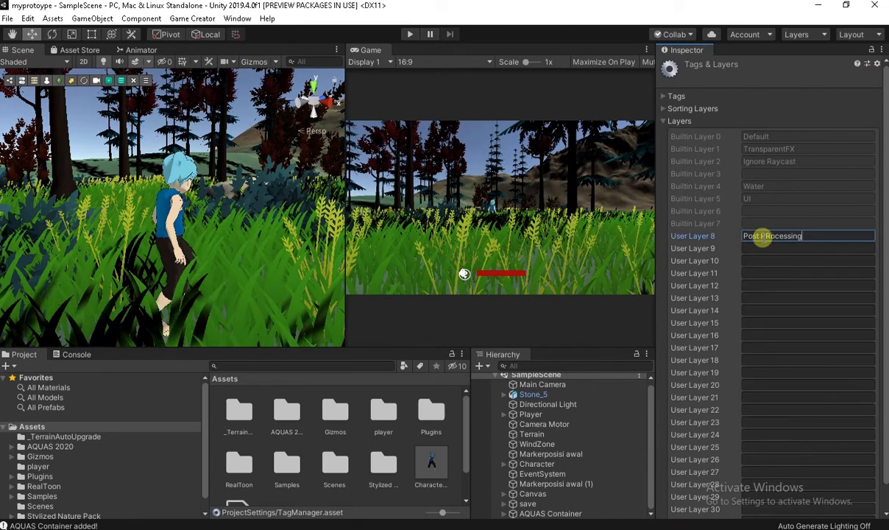
{"action": "key", "text": "ctrl+a"}
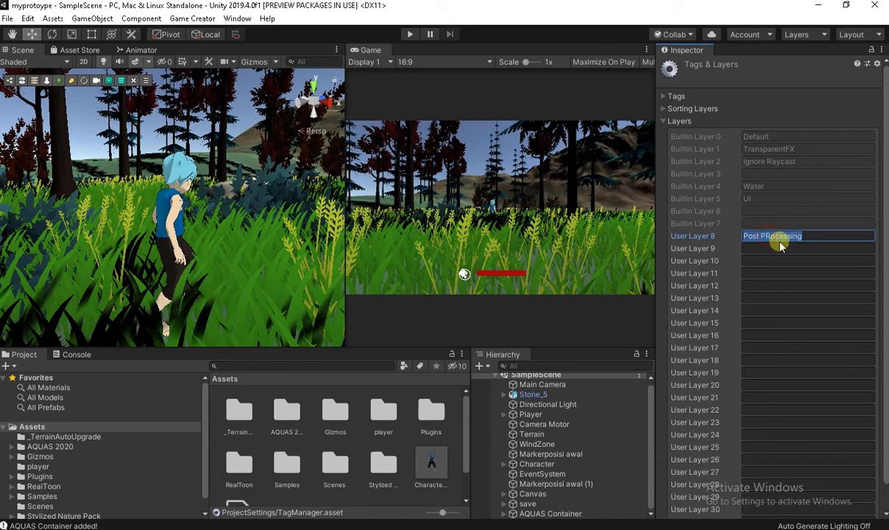
{"action": "left_click", "coordinate": [771, 236]}
{"action": "key", "text": "BackSpace"}
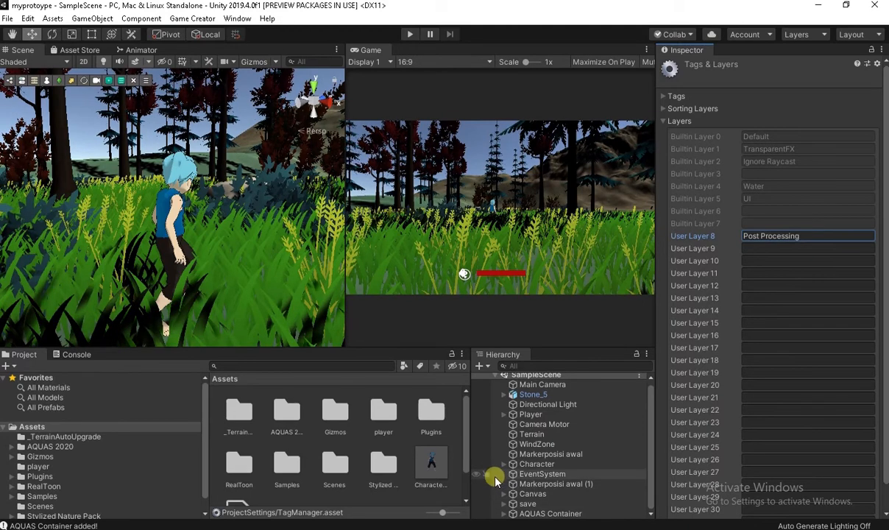
{"action": "left_click", "coordinate": [542, 384]}
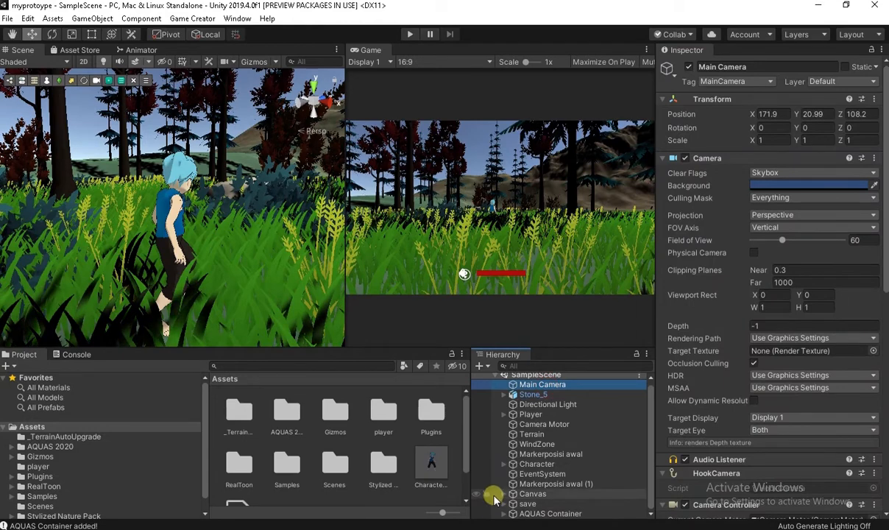
{"action": "left_click", "coordinate": [493, 494]}
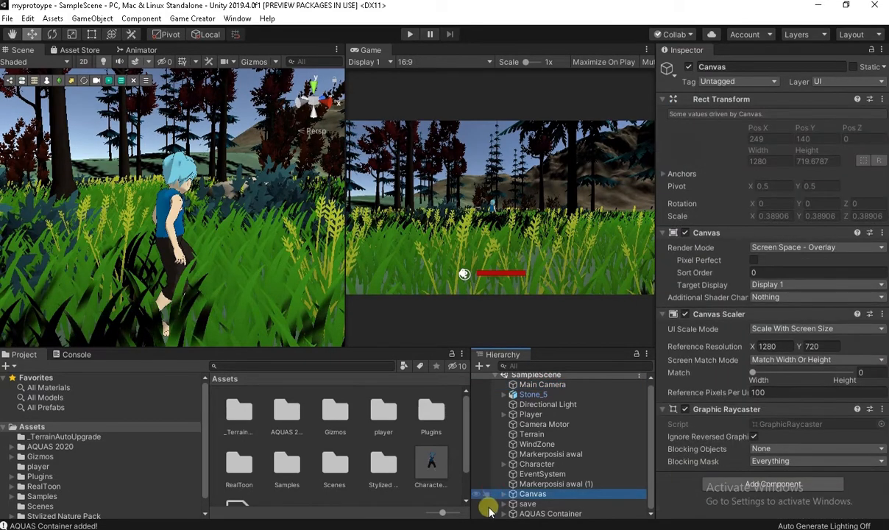
{"action": "left_click", "coordinate": [493, 514]}
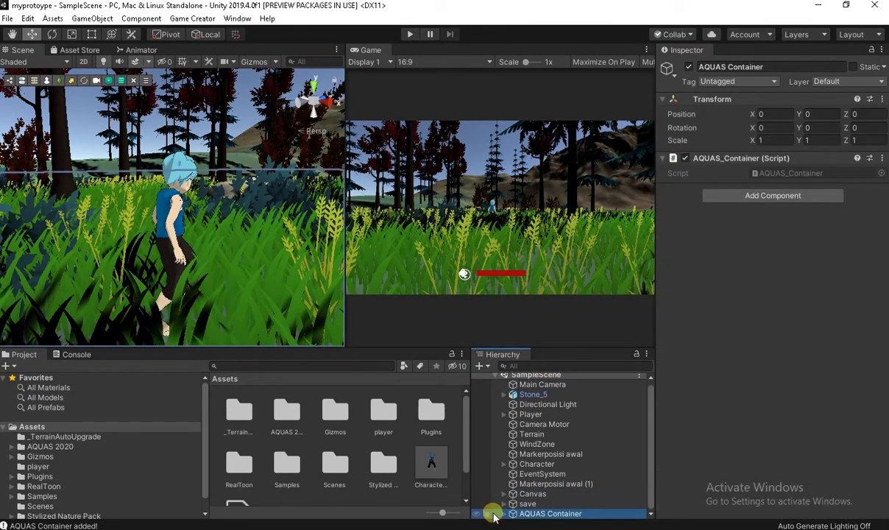
{"action": "right_click", "coordinate": [495, 513]}
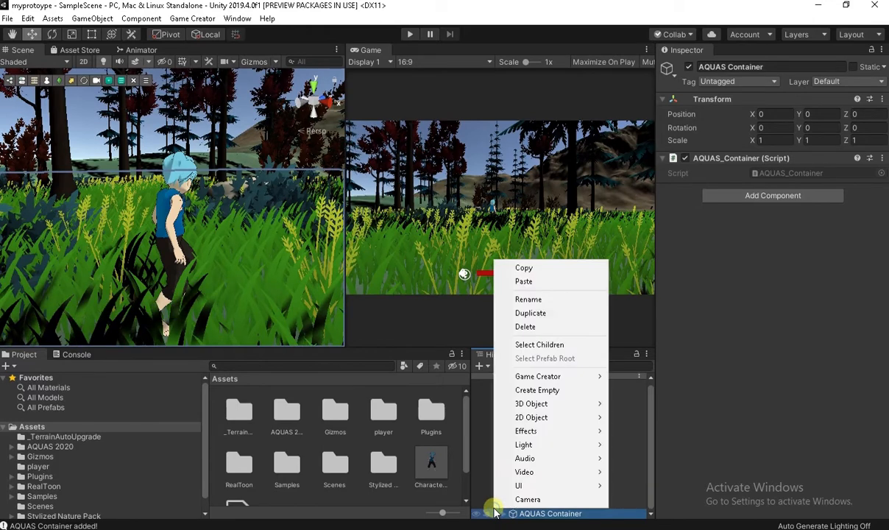
{"action": "left_click", "coordinate": [476, 501]}
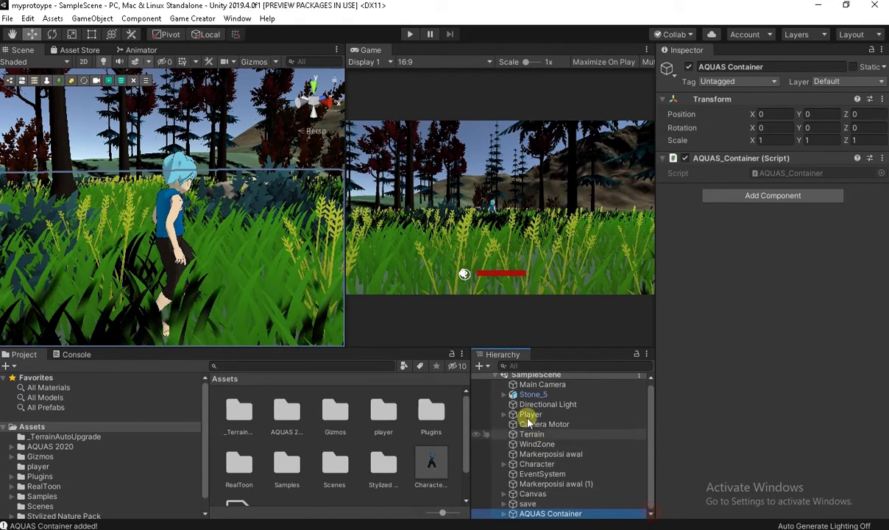
{"action": "left_click", "coordinate": [531, 385]}
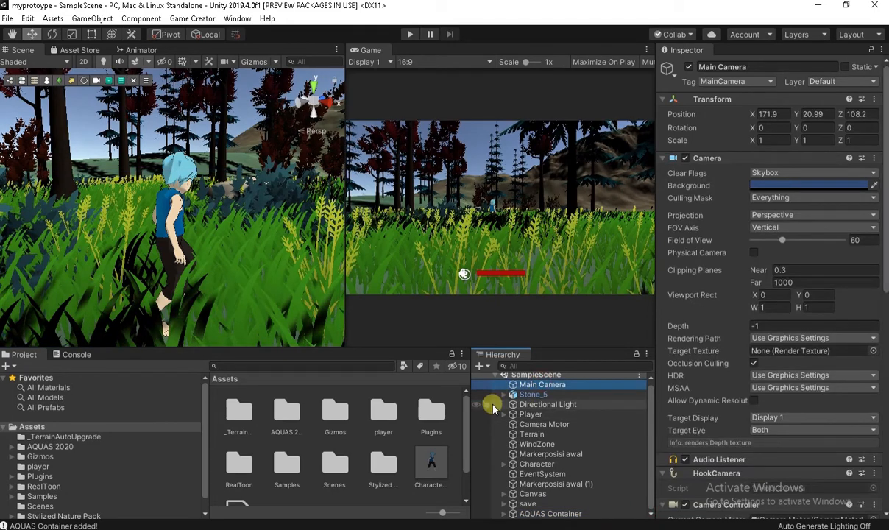
{"action": "right_click", "coordinate": [493, 405]}
{"action": "right_click", "coordinate": [492, 430]}
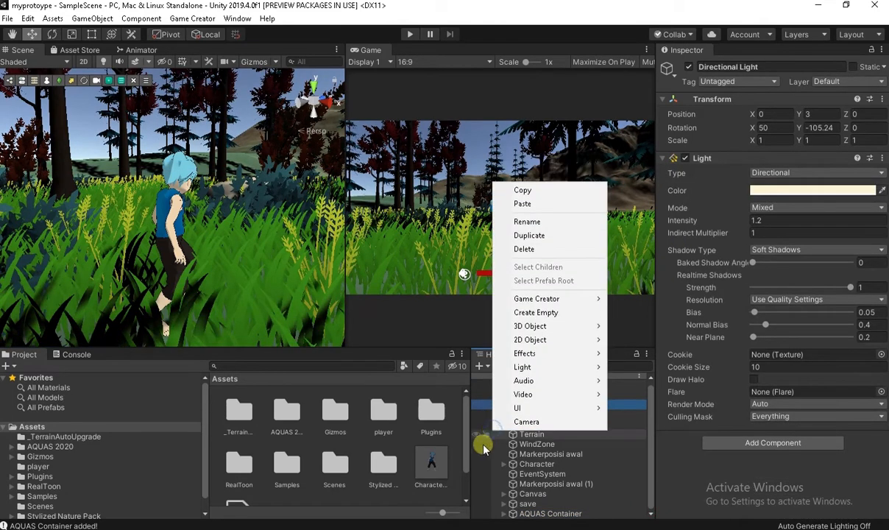
{"action": "left_click", "coordinate": [652, 461]}
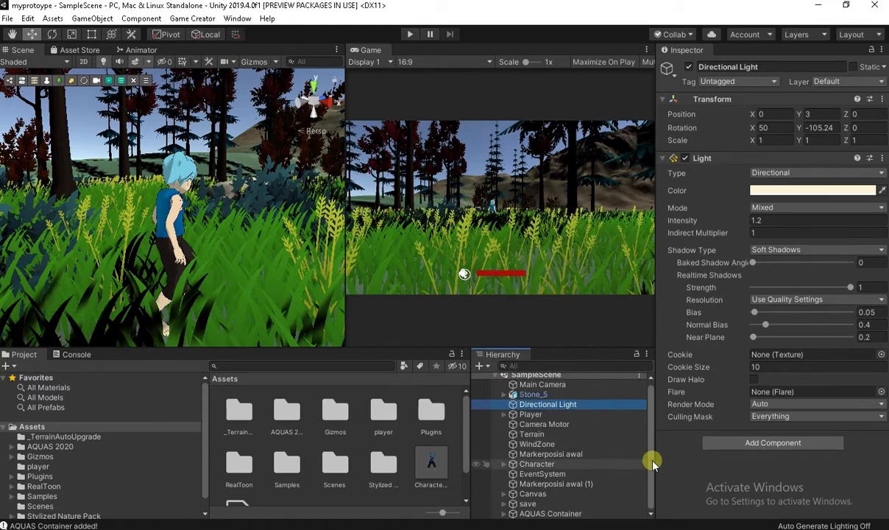
{"action": "left_click", "coordinate": [455, 330]}
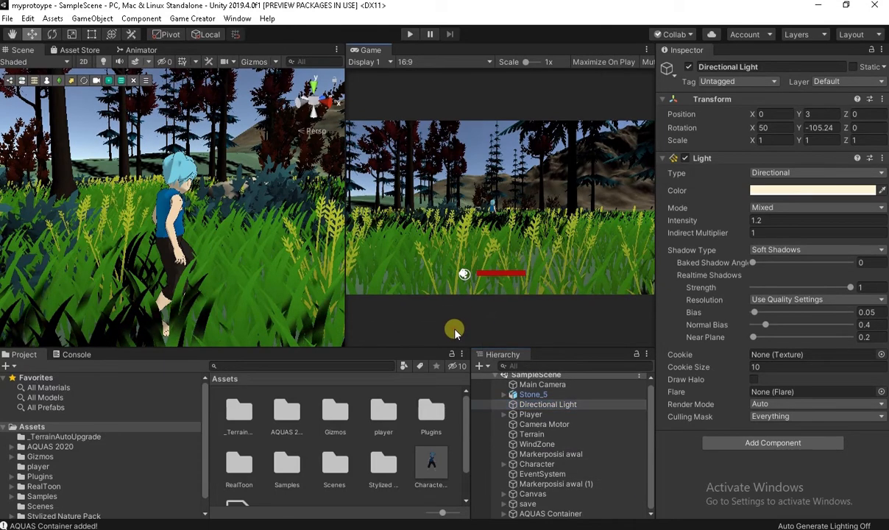
- Add a Post-process Volume object to the scene and make it global with a new profile
{"action": "right_click", "coordinate": [617, 474]}
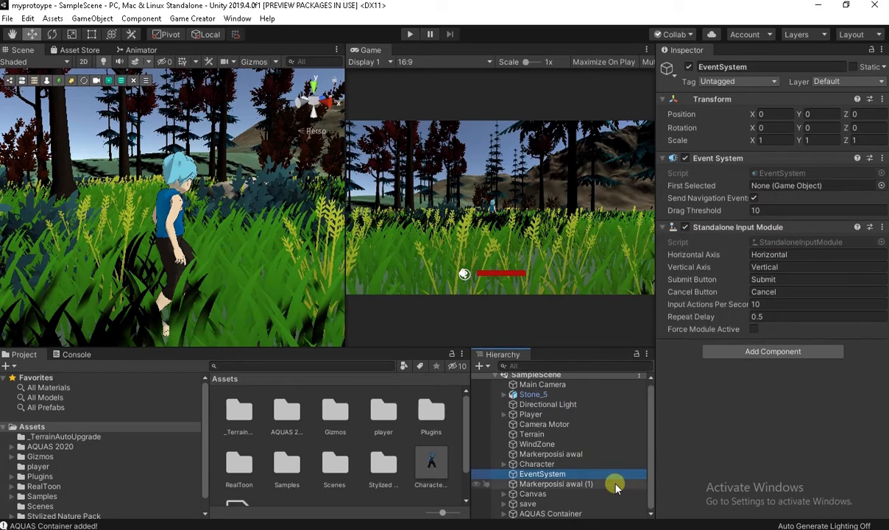
{"action": "right_click", "coordinate": [616, 486]}
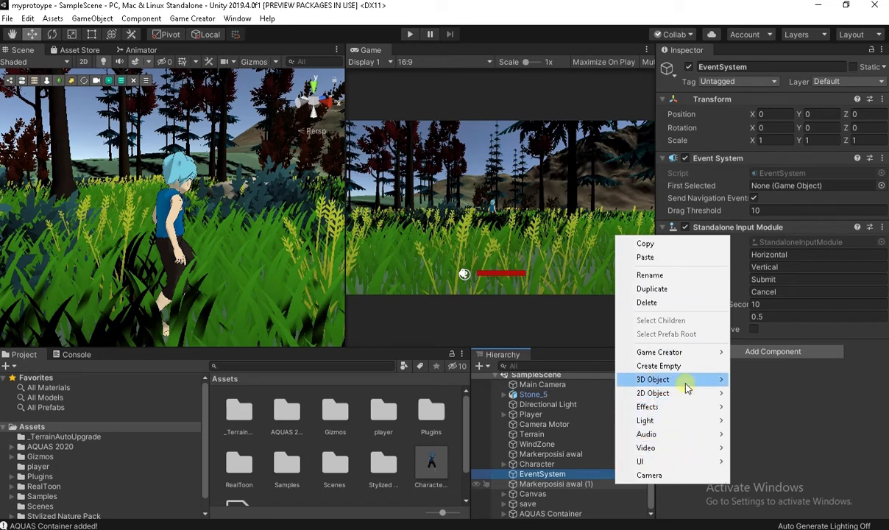
{"action": "mouse_move", "coordinate": [686, 385]}
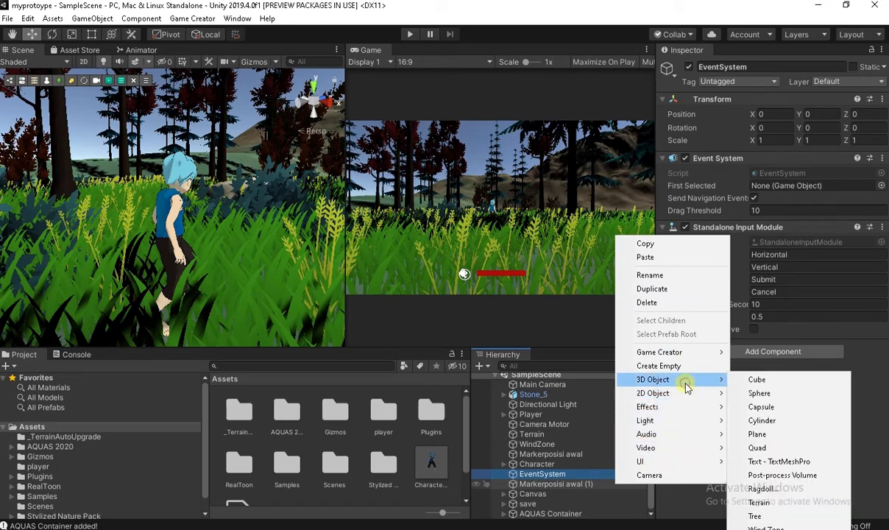
{"action": "left_click", "coordinate": [810, 477]}
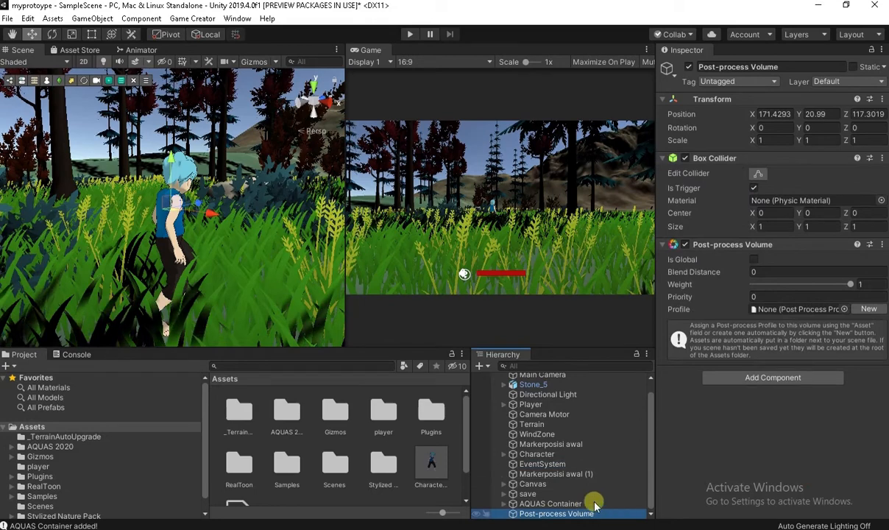
{"action": "left_click", "coordinate": [754, 259]}
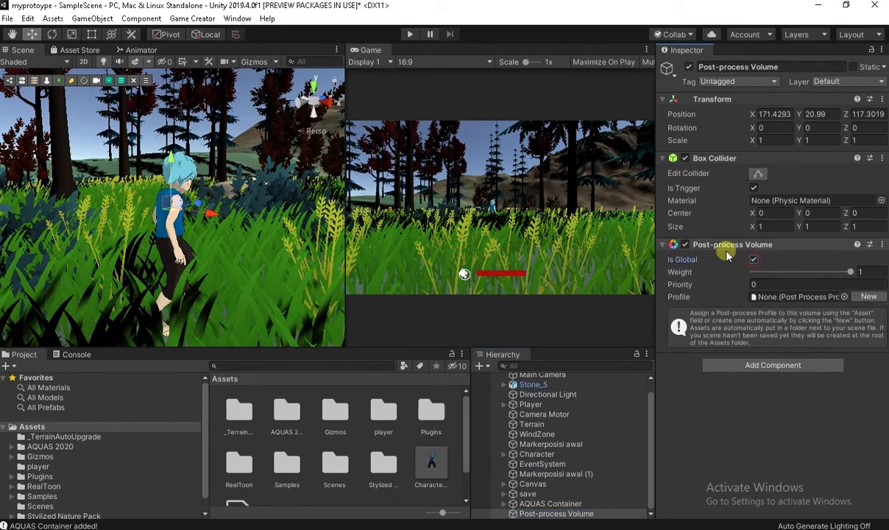
{"action": "left_click", "coordinate": [866, 299]}
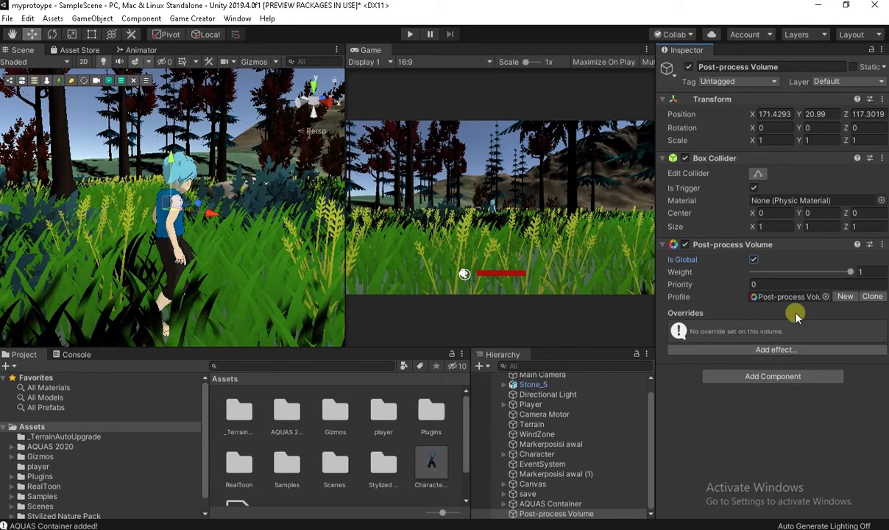
- Add a Vignette effect to the Post-process Volume and enable all of its overrides
{"action": "left_click", "coordinate": [760, 352]}
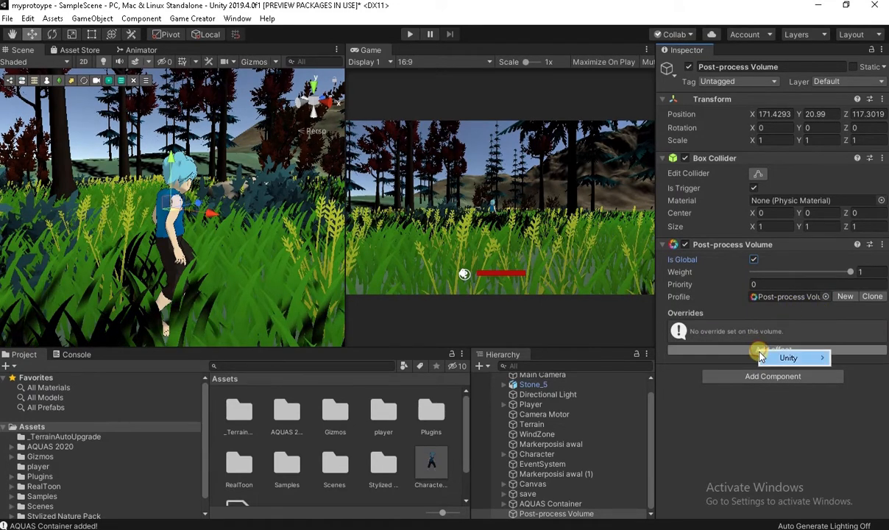
{"action": "mouse_move", "coordinate": [765, 358]}
{"action": "left_click", "coordinate": [660, 494]}
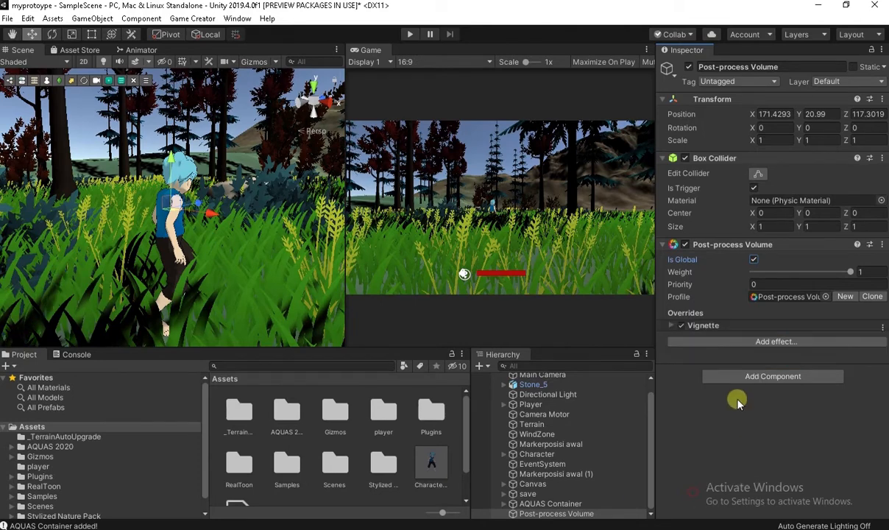
{"action": "left_click", "coordinate": [678, 327]}
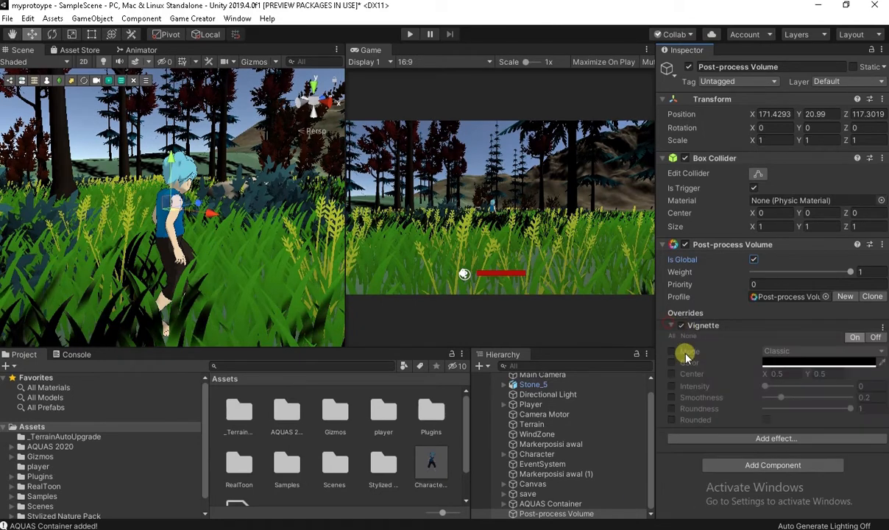
{"action": "left_click", "coordinate": [672, 336]}
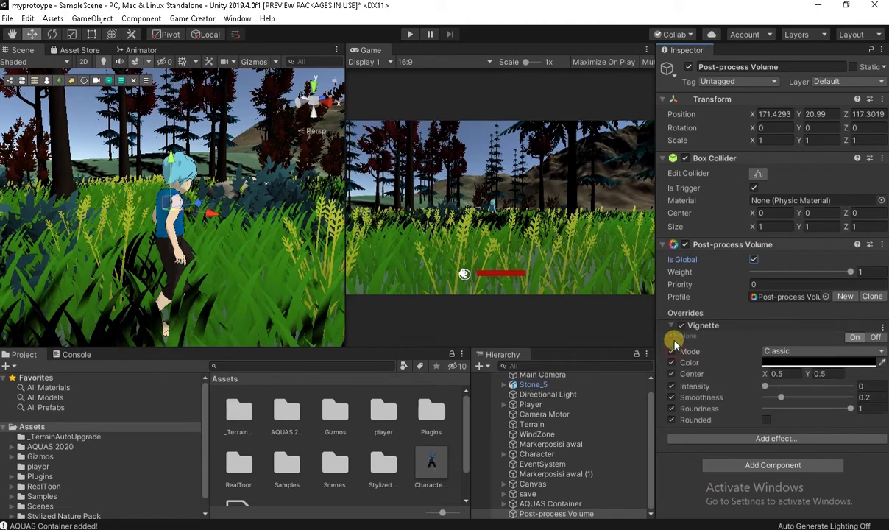
- Set the vignette intensity to 0.27 and assign the Post-process Volume to the Post Processing layer
{"action": "left_click_drag", "start_coordinate": [769, 388], "coordinate": [786, 388]}
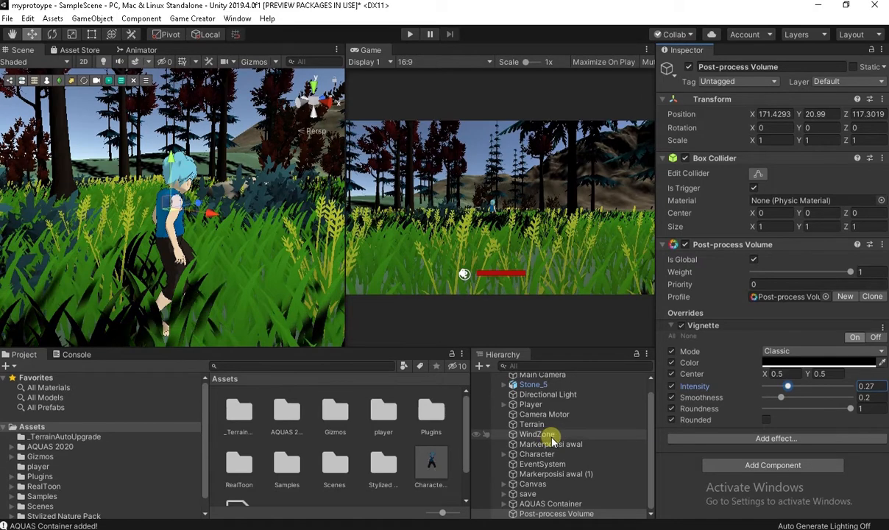
{"action": "left_click", "coordinate": [832, 81]}
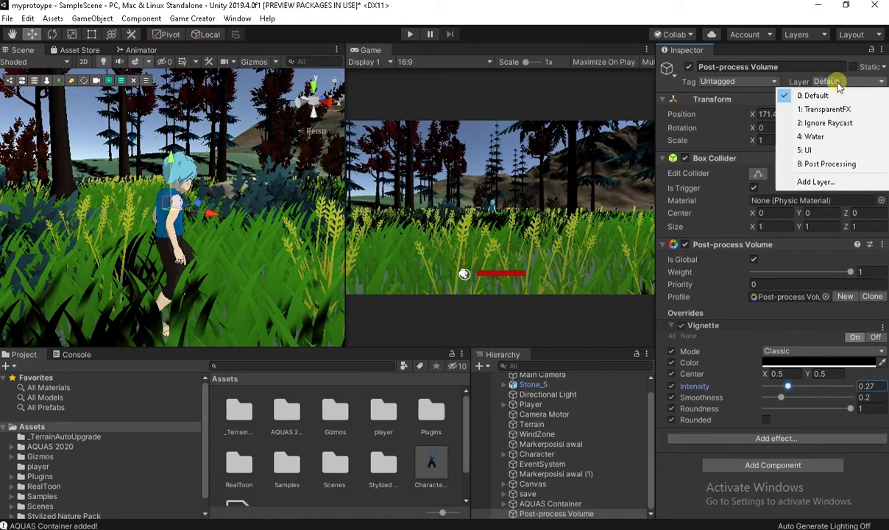
{"action": "left_click", "coordinate": [832, 163]}
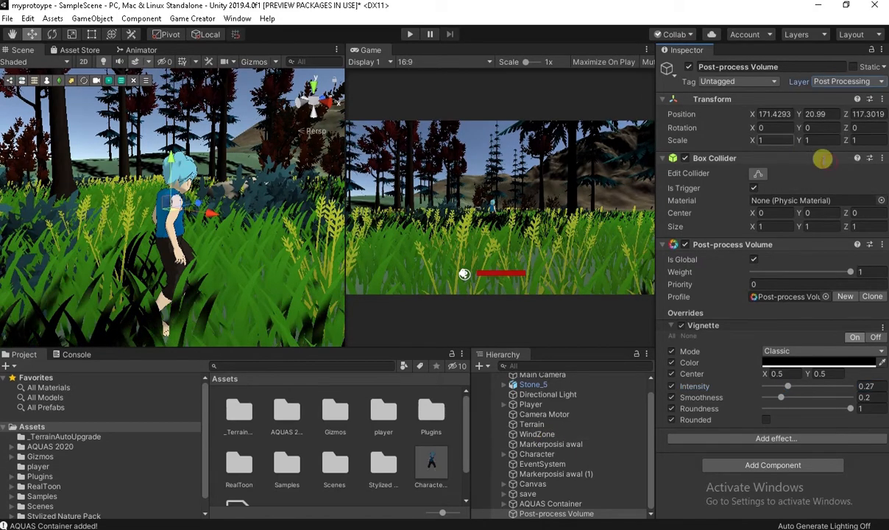
- Add a Post-process Layer component to the Main Camera
{"action": "left_click", "coordinate": [543, 376]}
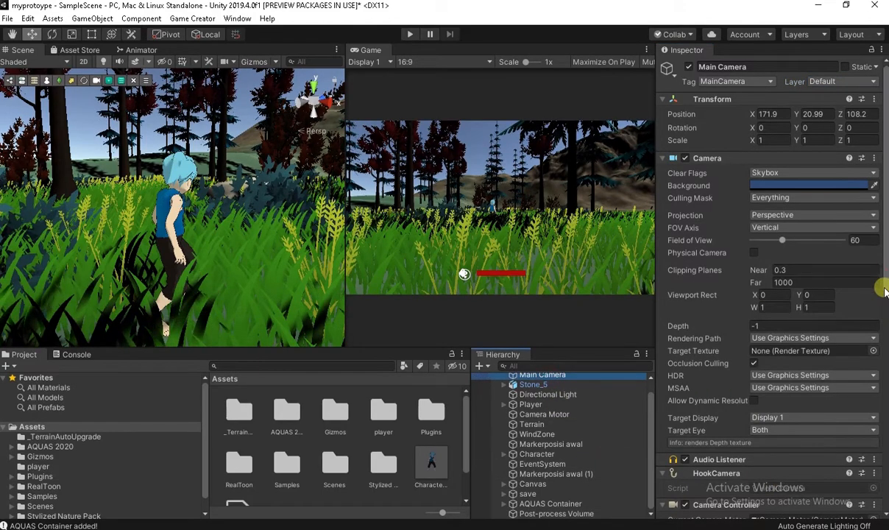
{"action": "left_click_drag", "start_coordinate": [885, 290], "coordinate": [882, 515]}
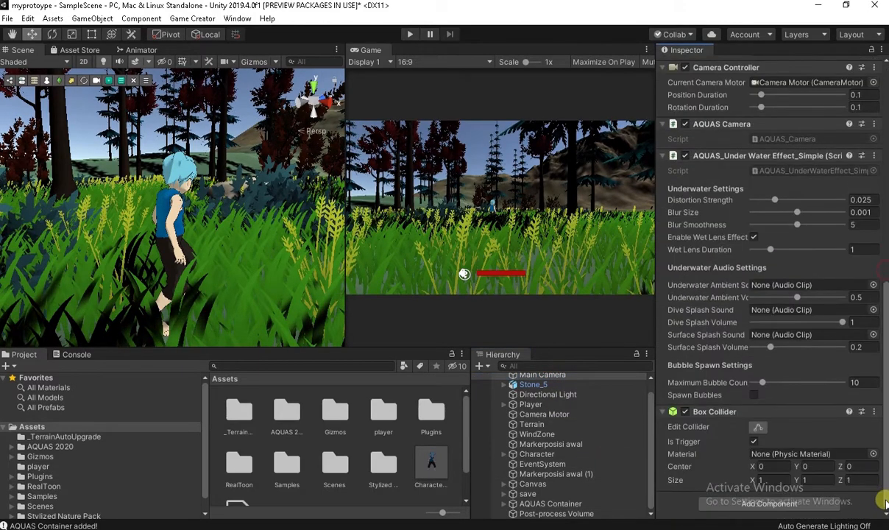
{"action": "left_click", "coordinate": [771, 504]}
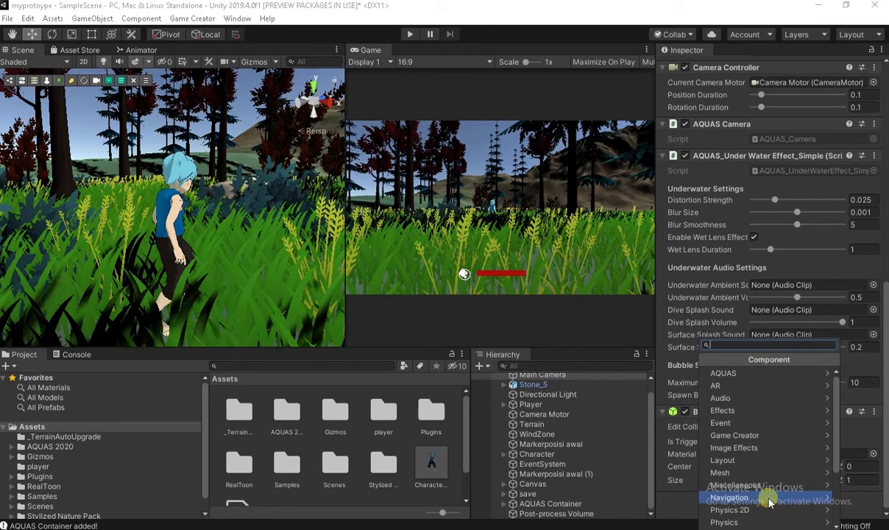
{"action": "scroll", "coordinate": [757, 458], "scroll_direction": "down", "scroll_amount": 3}
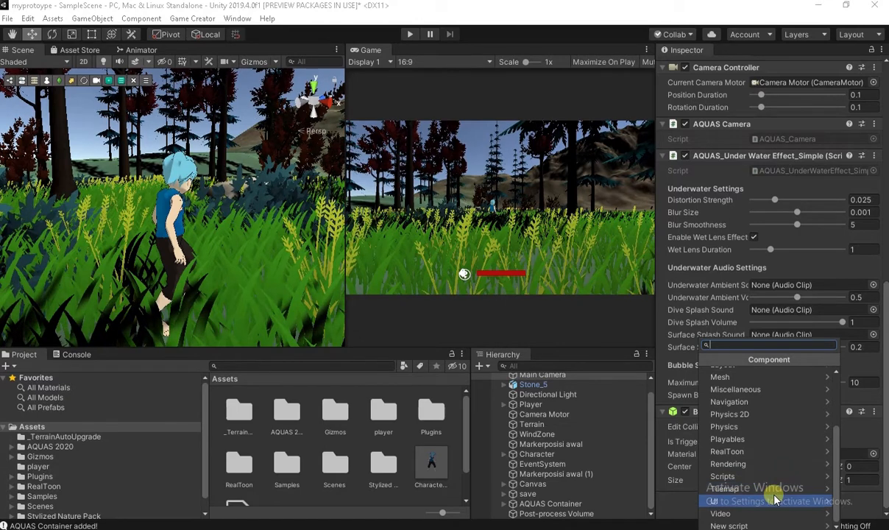
{"action": "type", "text": "pos"}
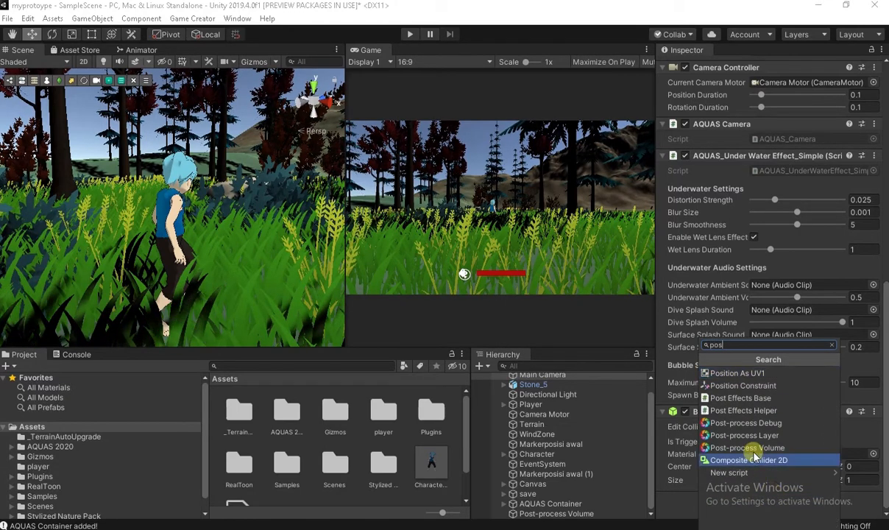
{"action": "left_click", "coordinate": [754, 436]}
- Set the layer of the Main Camera's Post-process Layer component to Post Processing
{"action": "scroll", "coordinate": [794, 433], "scroll_direction": "up", "scroll_amount": 2}
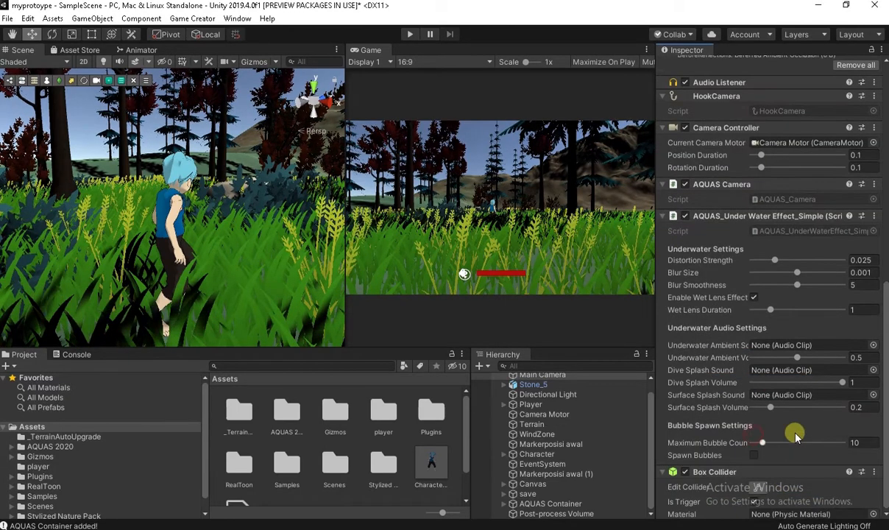
{"action": "left_click_drag", "start_coordinate": [884, 318], "coordinate": [883, 477]}
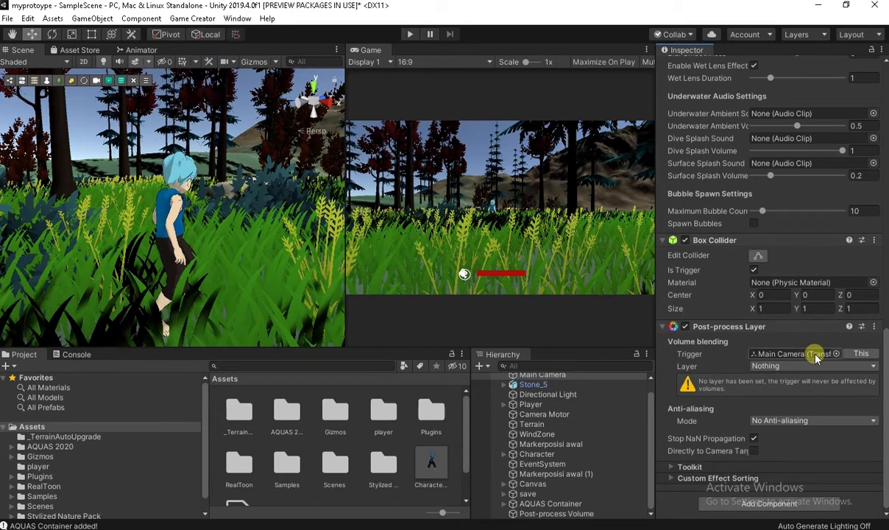
{"action": "left_click", "coordinate": [779, 366]}
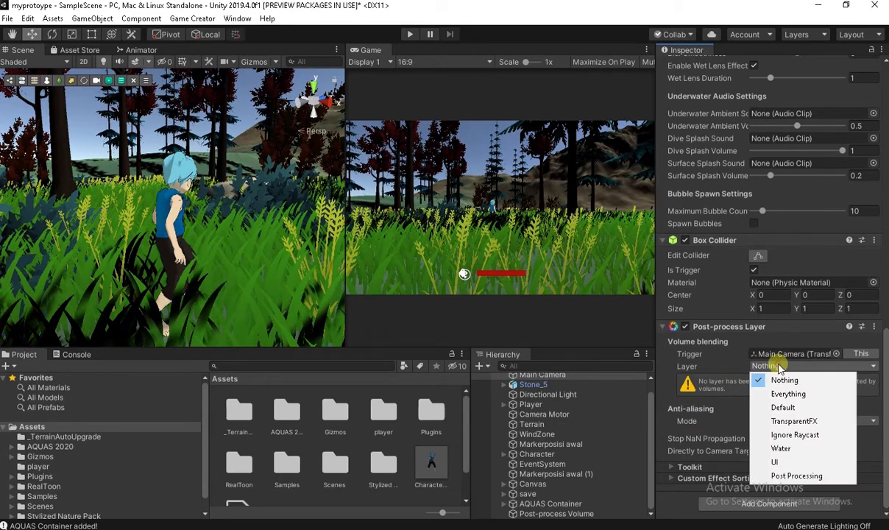
{"action": "left_click", "coordinate": [794, 475]}
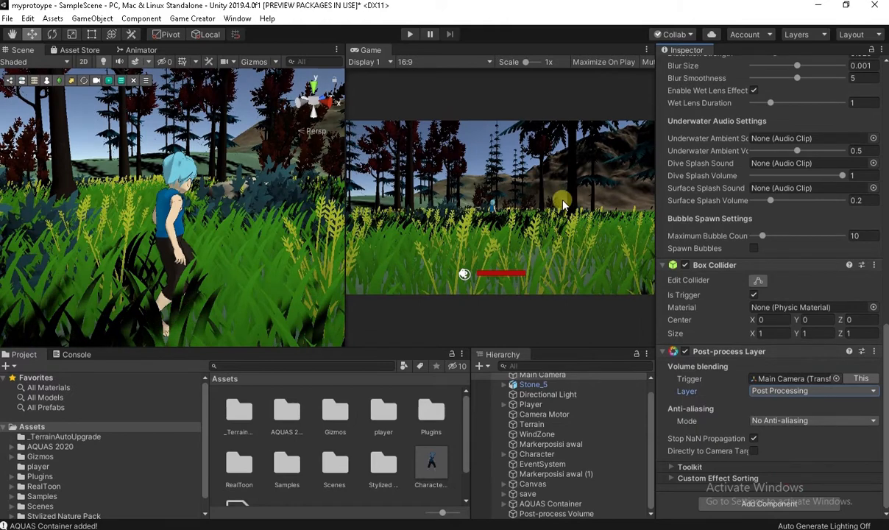
- Set the Post-process Volume's vignette intensity to 0.422, smoothness to 0.228 and roundness to 0.928
{"action": "left_click", "coordinate": [581, 513]}
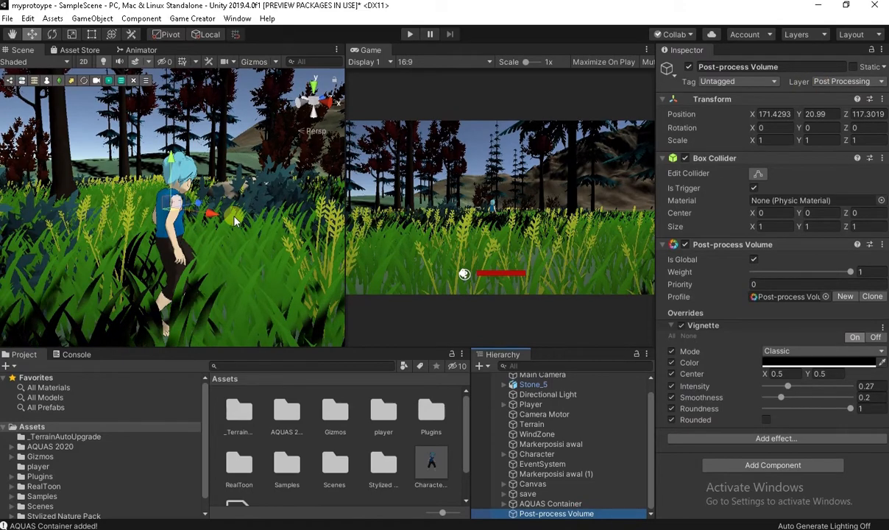
{"action": "middle_click_drag", "start_coordinate": [234, 220], "coordinate": [241, 195]}
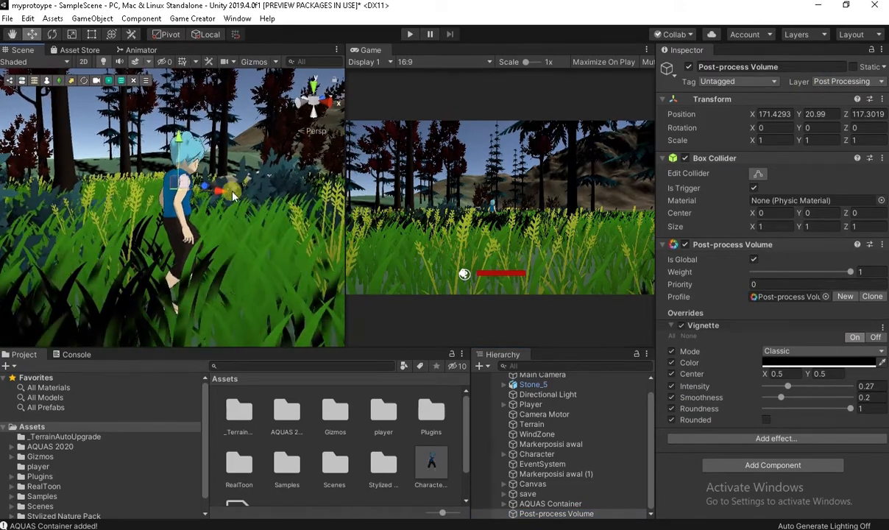
{"action": "left_click_drag", "start_coordinate": [233, 196], "coordinate": [208, 244], "text": "alt"}
{"action": "left_click_drag", "start_coordinate": [168, 245], "coordinate": [182, 271], "text": "alt"}
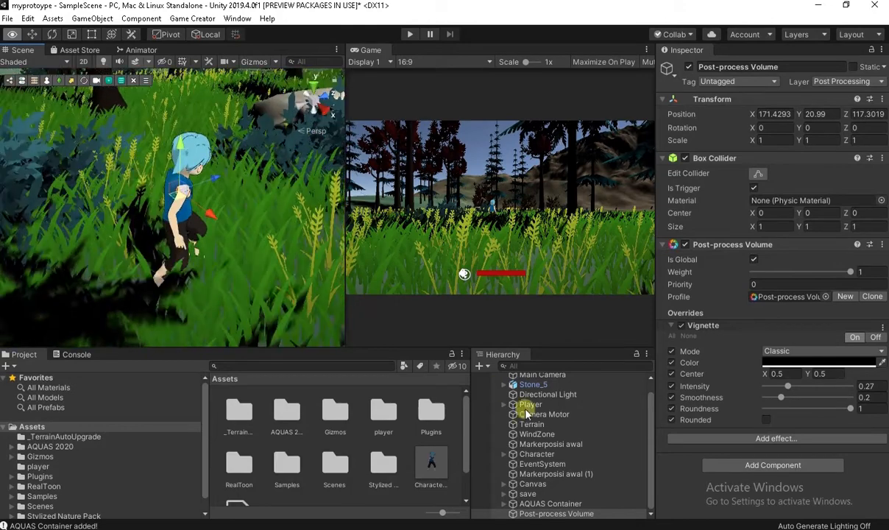
{"action": "mouse_move", "coordinate": [789, 386]}
{"action": "left_mouse_down"}
{"action": "mouse_move", "coordinate": [823, 386]}
{"action": "mouse_move", "coordinate": [786, 388]}
{"action": "mouse_move", "coordinate": [802, 388]}
{"action": "left_mouse_up"}
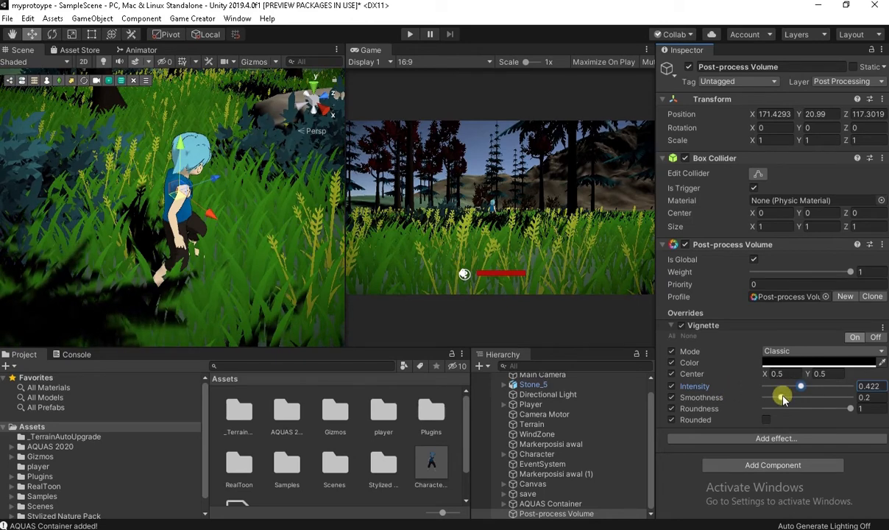
{"action": "left_click_drag", "start_coordinate": [782, 398], "coordinate": [787, 400]}
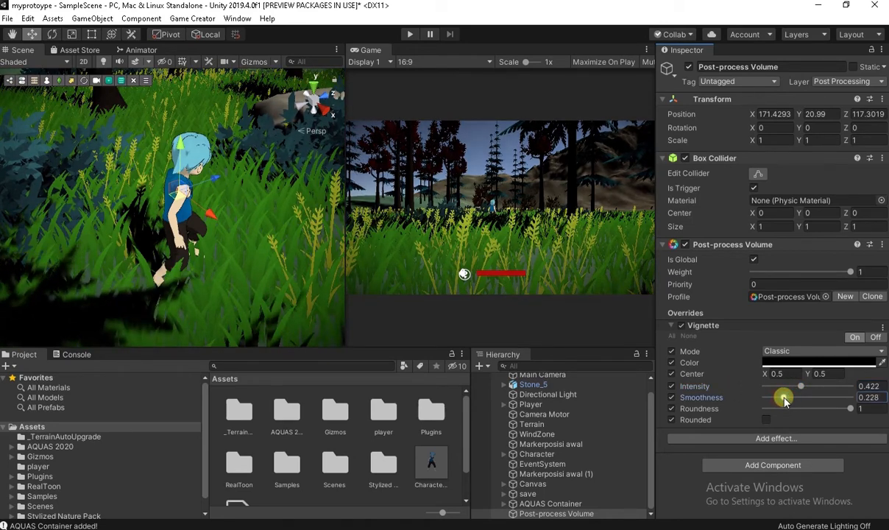
{"action": "mouse_move", "coordinate": [846, 409]}
{"action": "left_mouse_down"}
{"action": "mouse_move", "coordinate": [804, 411]}
{"action": "mouse_move", "coordinate": [856, 417]}
{"action": "mouse_move", "coordinate": [843, 416]}
{"action": "left_mouse_up"}
- Add an Ambient Occlusion effect with all overrides enabled, intensity 0.31 and thickness modifier 2.51
{"action": "left_click", "coordinate": [752, 439]}
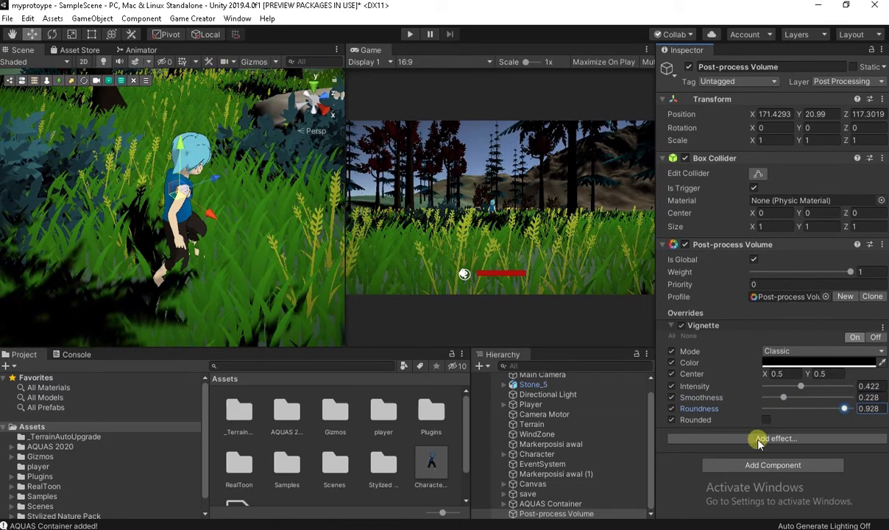
{"action": "left_click", "coordinate": [769, 450]}
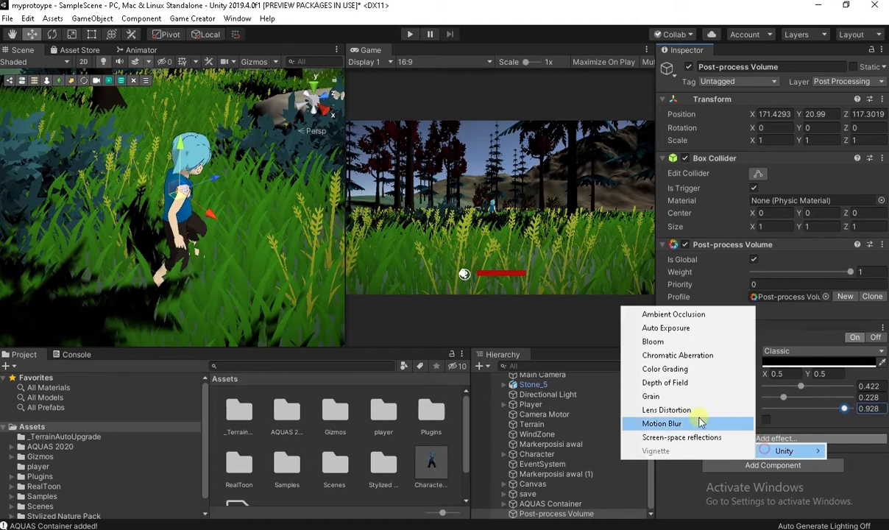
{"action": "left_click", "coordinate": [665, 317]}
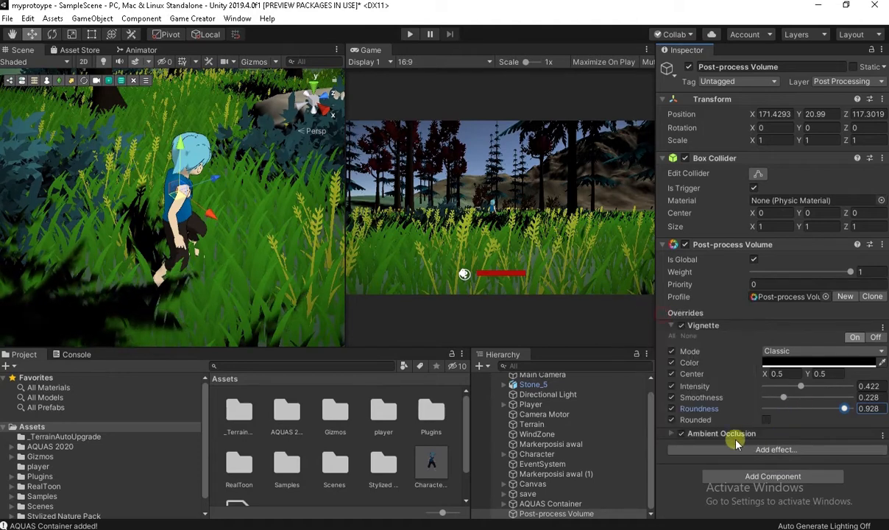
{"action": "left_click", "coordinate": [673, 435]}
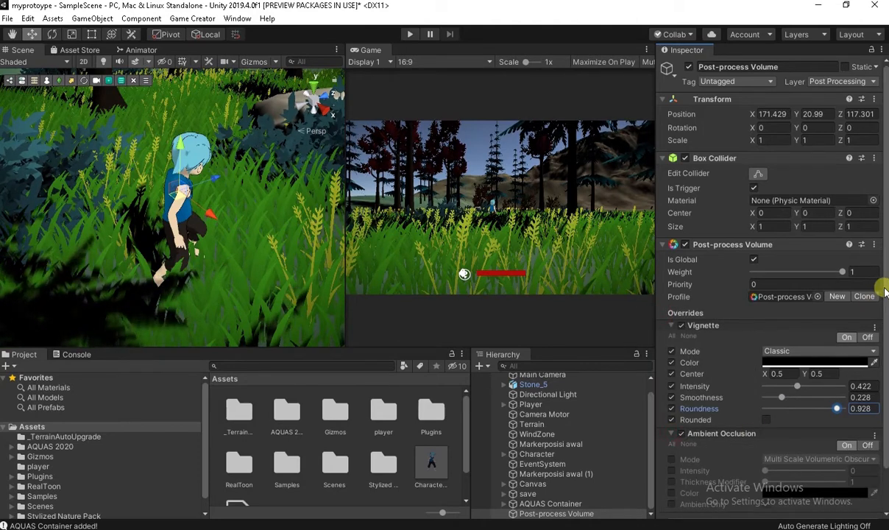
{"action": "scroll", "coordinate": [883, 316], "scroll_direction": "down", "scroll_amount": 2}
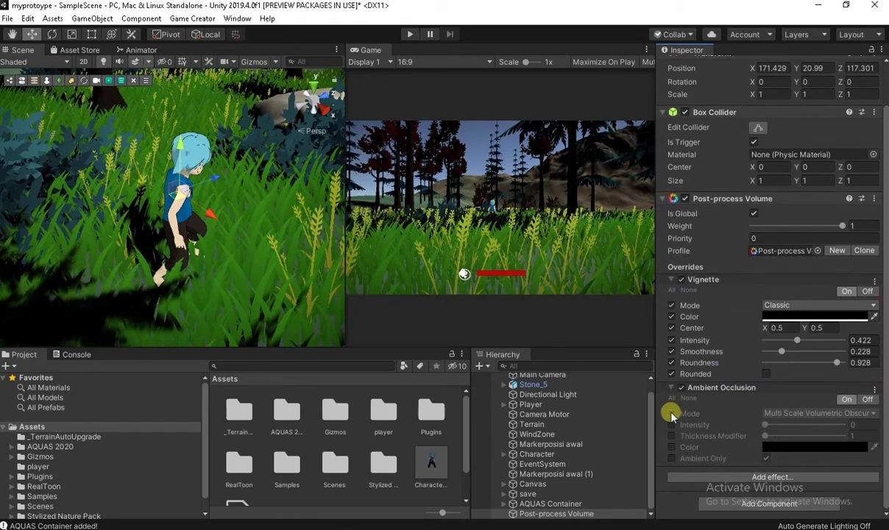
{"action": "left_click", "coordinate": [671, 397]}
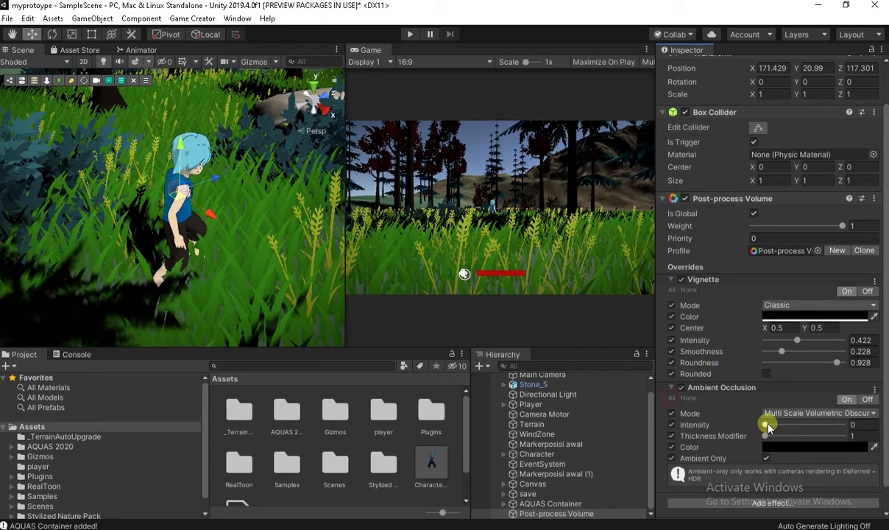
{"action": "mouse_move", "coordinate": [766, 425]}
{"action": "left_mouse_down"}
{"action": "mouse_move", "coordinate": [780, 425]}
{"action": "mouse_move", "coordinate": [777, 437]}
{"action": "mouse_move", "coordinate": [770, 425]}
{"action": "mouse_move", "coordinate": [779, 439]}
{"action": "left_mouse_up"}
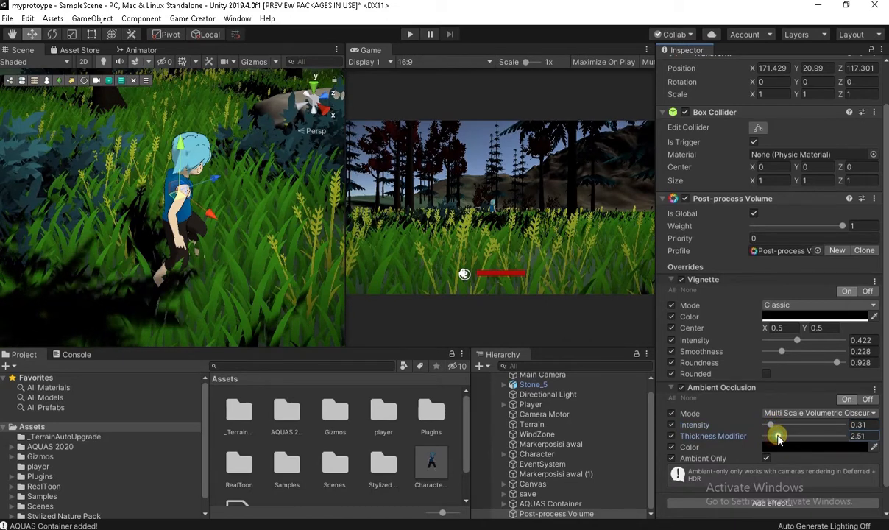
- Add a Bloom effect to the Post-process Volume and enable all of its overrides
{"action": "left_click", "coordinate": [700, 506]}
{"action": "mouse_move", "coordinate": [708, 511]}
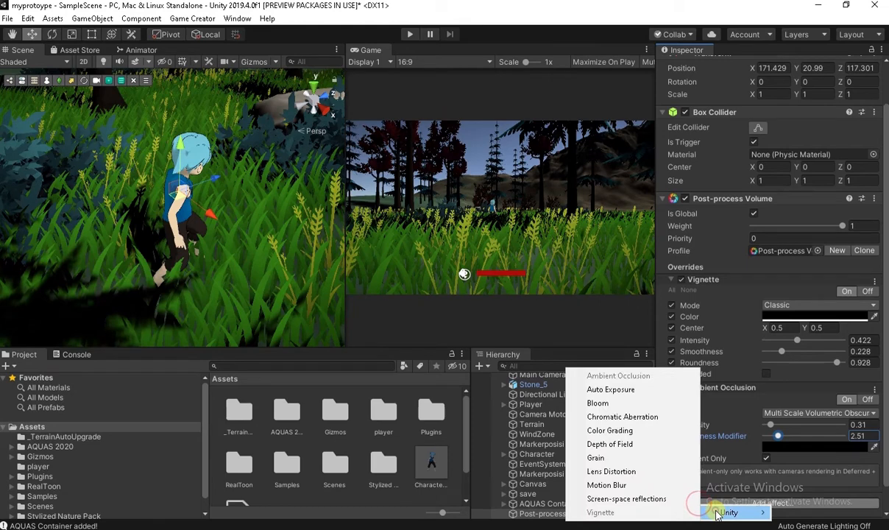
{"action": "left_click", "coordinate": [625, 405]}
{"action": "scroll", "coordinate": [876, 442], "scroll_direction": "down", "scroll_amount": 2}
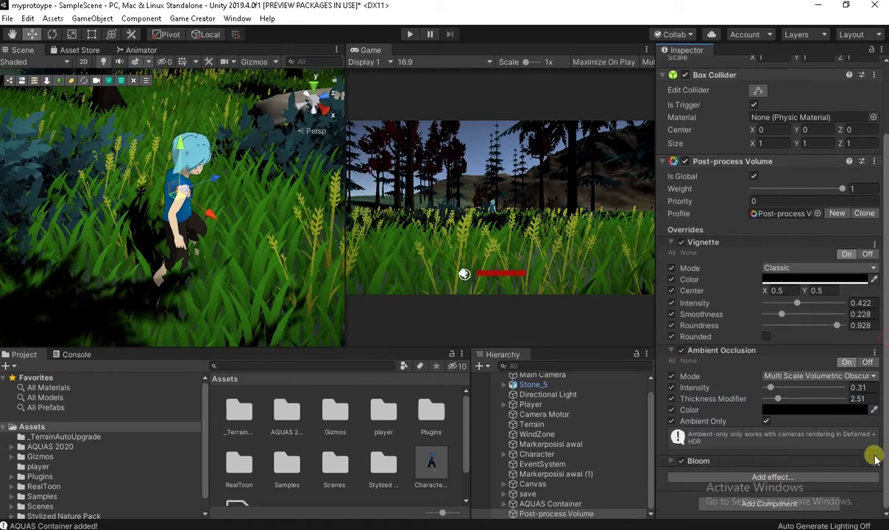
{"action": "left_click", "coordinate": [676, 462]}
{"action": "left_click", "coordinate": [669, 462]}
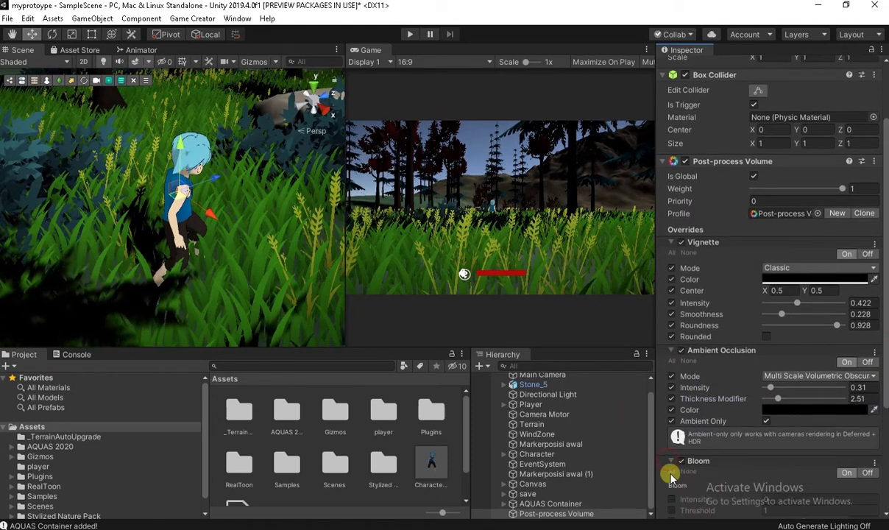
{"action": "left_click_drag", "start_coordinate": [887, 323], "coordinate": [756, 379]}
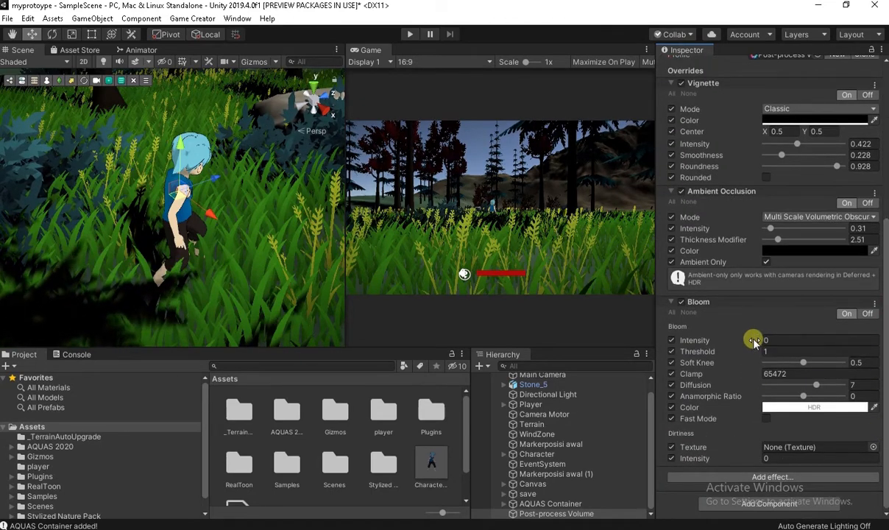
- Adjust the Bloom intensity while checking the scene around the character, and set it to 0.57
{"action": "left_click_drag", "start_coordinate": [755, 341], "coordinate": [761, 343]}
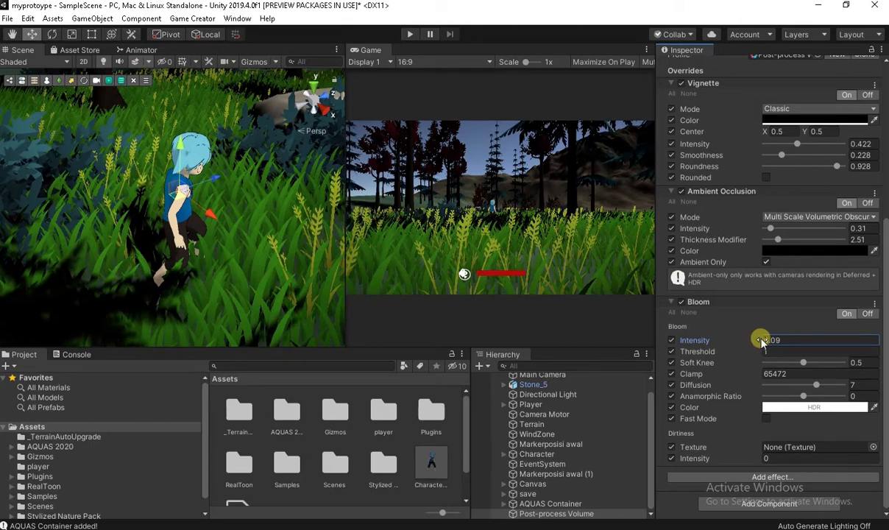
{"action": "left_click_drag", "start_coordinate": [768, 343], "coordinate": [762, 345]}
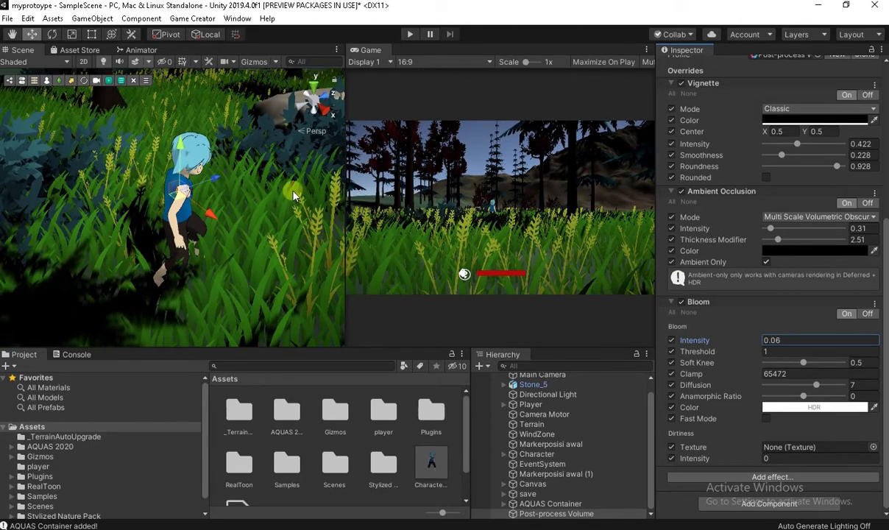
{"action": "left_click_drag", "start_coordinate": [293, 193], "coordinate": [284, 206], "text": "alt"}
{"action": "left_click_drag", "start_coordinate": [246, 232], "coordinate": [254, 115], "text": "alt"}
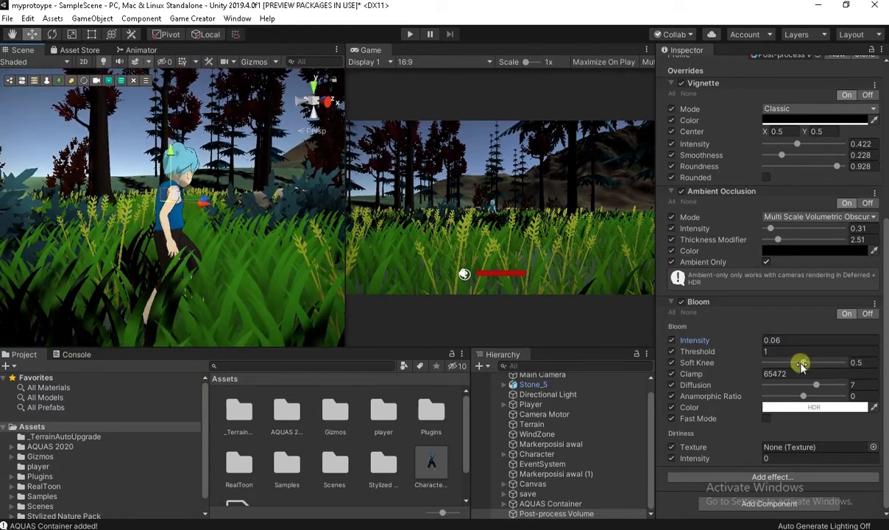
{"action": "left_click", "coordinate": [808, 340]}
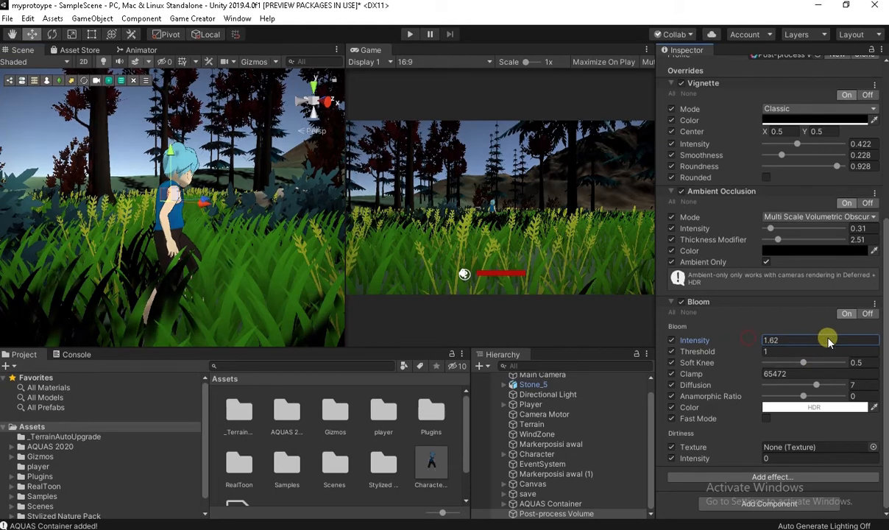
{"action": "left_click_drag", "start_coordinate": [828, 339], "coordinate": [763, 341]}
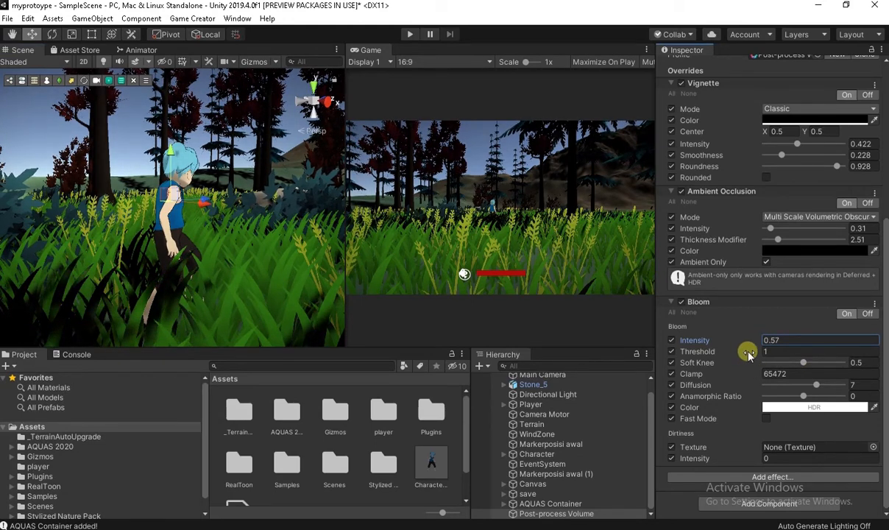
- Add a Color Grading effect to the Post-process Volume and enable all of its overrides
{"action": "left_click", "coordinate": [714, 478]}
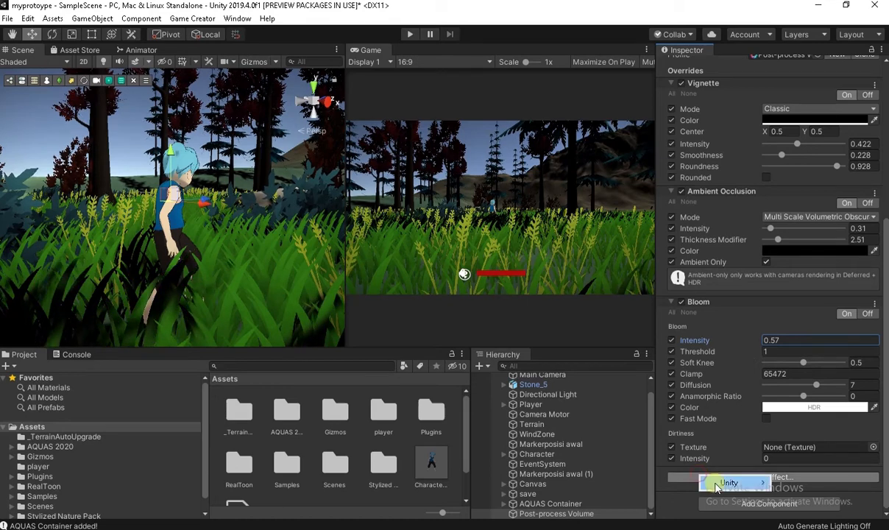
{"action": "mouse_move", "coordinate": [721, 484]}
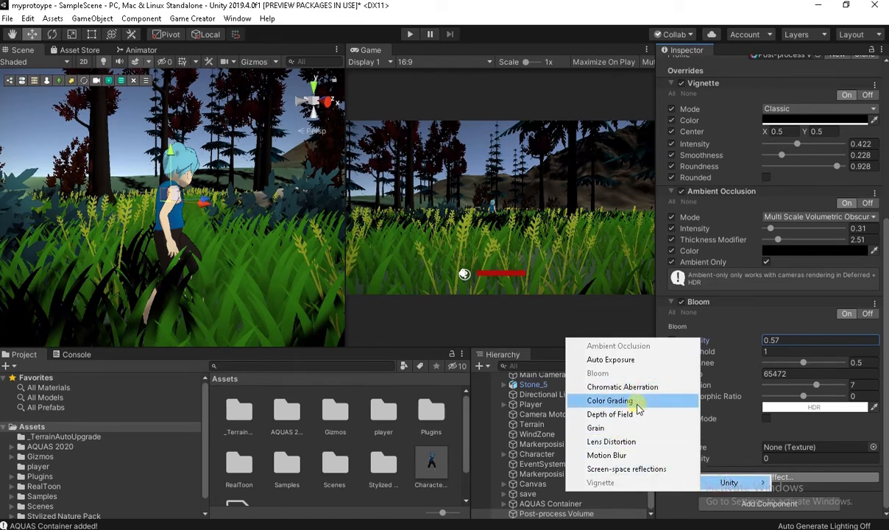
{"action": "left_click", "coordinate": [690, 398]}
{"action": "left_click_drag", "start_coordinate": [886, 311], "coordinate": [886, 387]}
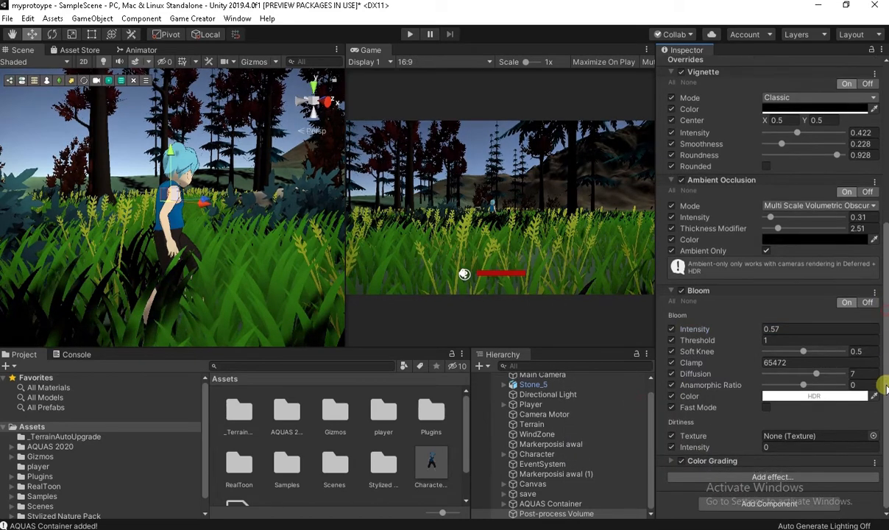
{"action": "left_click", "coordinate": [672, 462]}
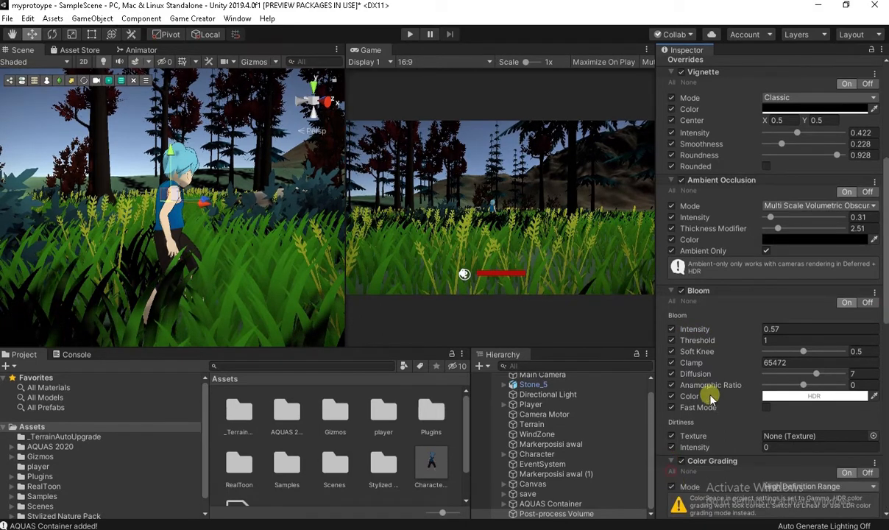
{"action": "scroll", "coordinate": [709, 397], "scroll_direction": "down", "scroll_amount": 10}
{"action": "scroll", "coordinate": [750, 262], "scroll_direction": "up", "scroll_amount": 3}
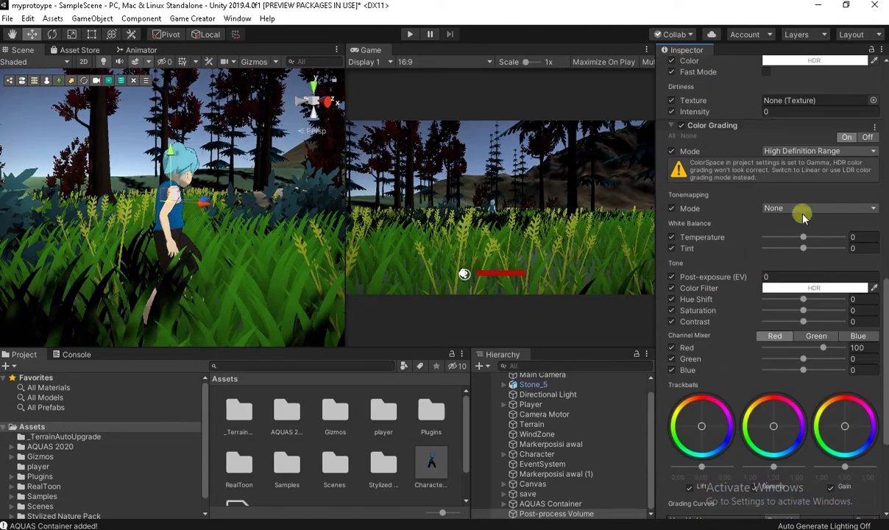
- Compare the ACES and Neutral tonemapping modes in Color Grading and settle on ACES
{"action": "left_click", "coordinate": [803, 208]}
{"action": "left_click", "coordinate": [795, 250]}
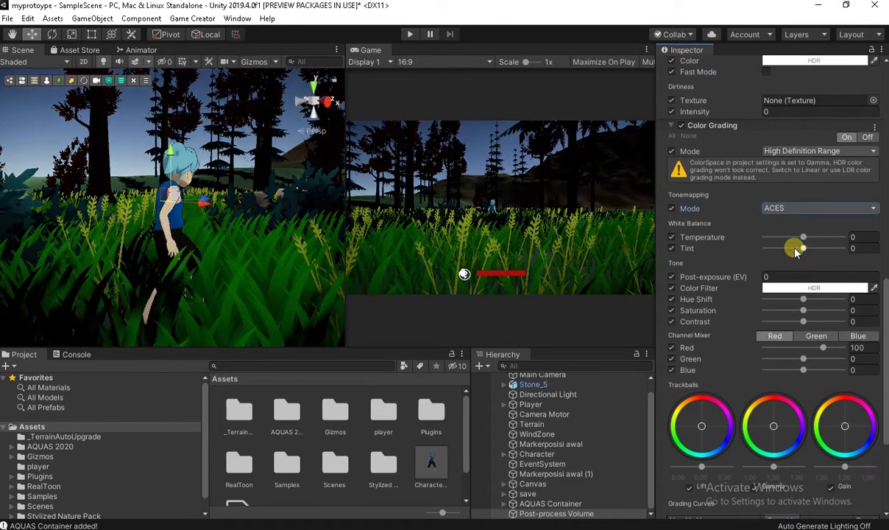
{"action": "left_click", "coordinate": [776, 209]}
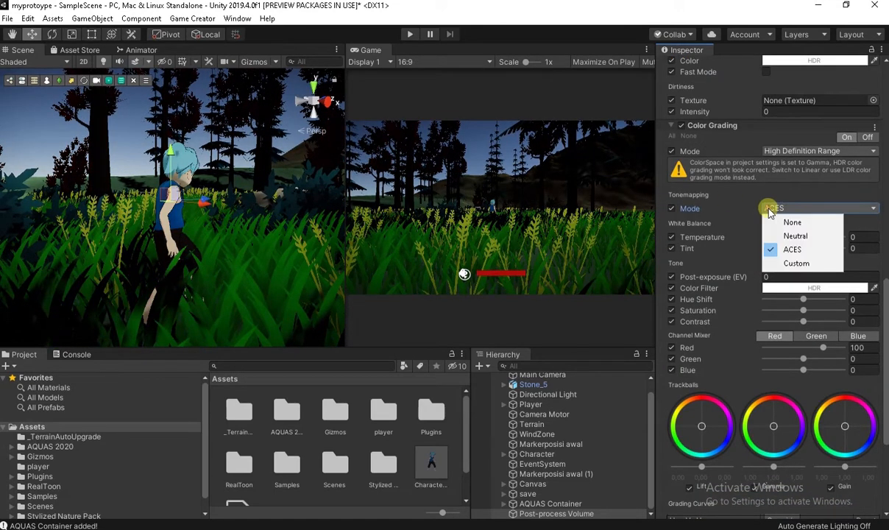
{"action": "left_click", "coordinate": [782, 245]}
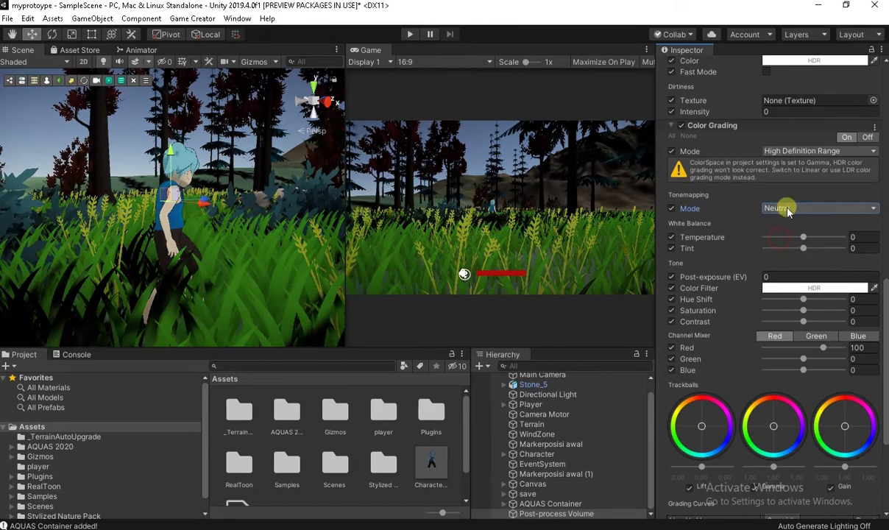
{"action": "left_click", "coordinate": [784, 208]}
{"action": "left_click", "coordinate": [792, 251]}
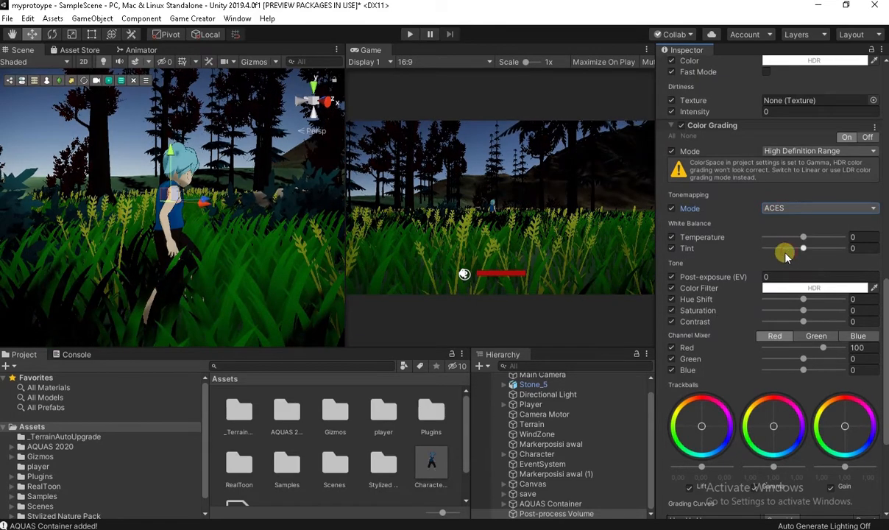
- Set the Color Grading tone to post-exposure 0.81, hue shift 0, saturation 14 and contrast -3
{"action": "left_click_drag", "start_coordinate": [742, 276], "coordinate": [766, 278]}
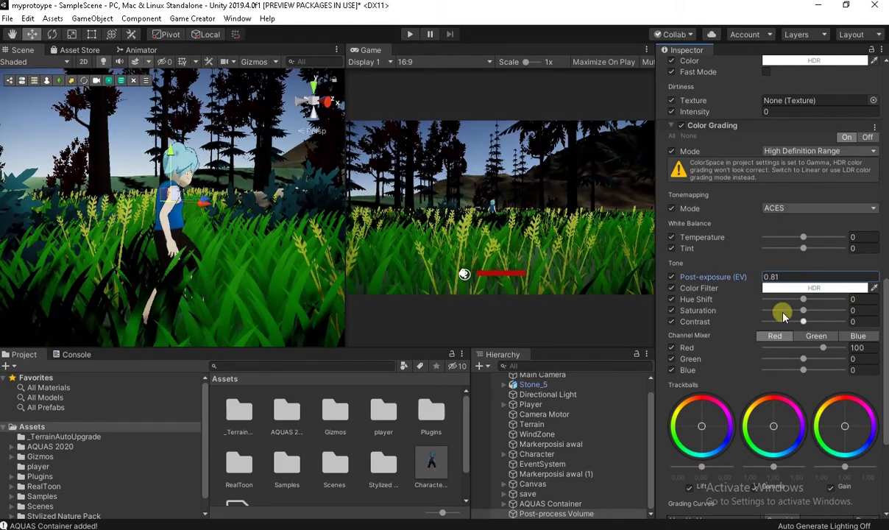
{"action": "left_click_drag", "start_coordinate": [805, 322], "coordinate": [826, 299]}
{"action": "type", "text": "0"}
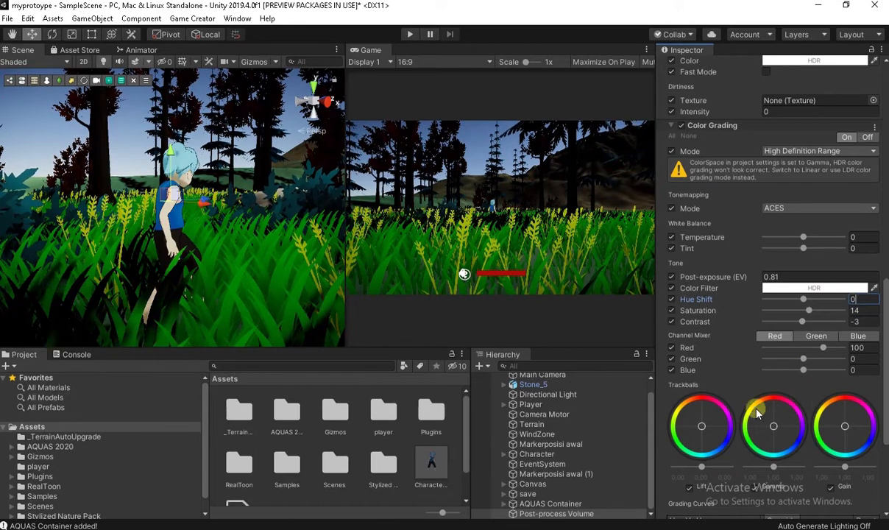
- Adjust the Color Grading trackball offsets to about 0.04 for Lift, 0.70 for Gamma and 0.78 for Gain
{"action": "left_click_drag", "start_coordinate": [774, 468], "coordinate": [785, 468]}
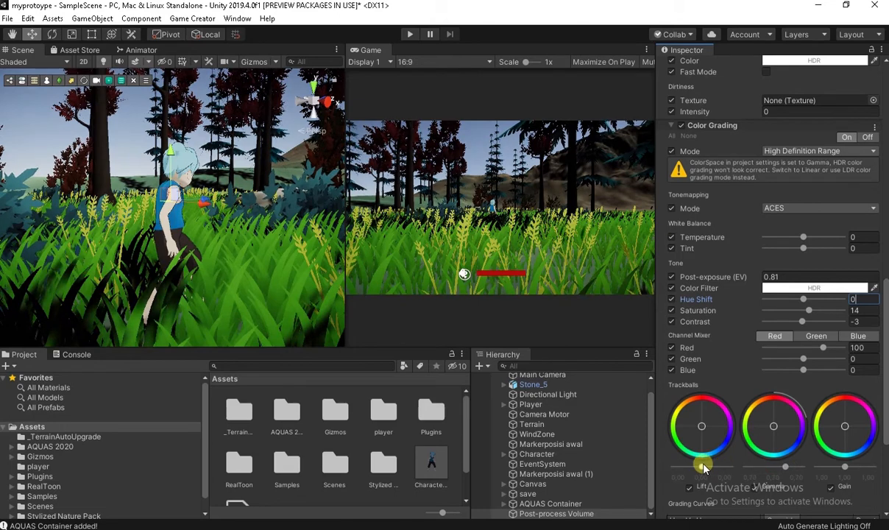
{"action": "left_click_drag", "start_coordinate": [704, 468], "coordinate": [708, 467]}
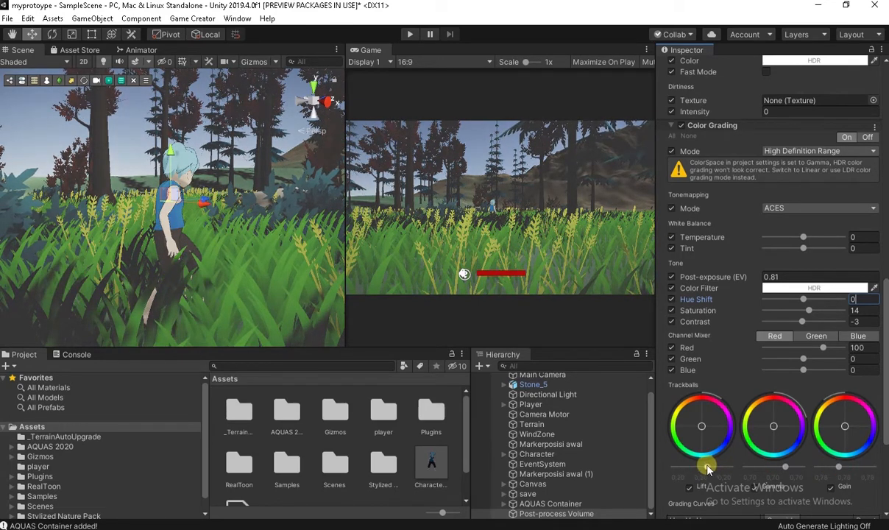
{"action": "left_click_drag", "start_coordinate": [706, 468], "coordinate": [703, 469]}
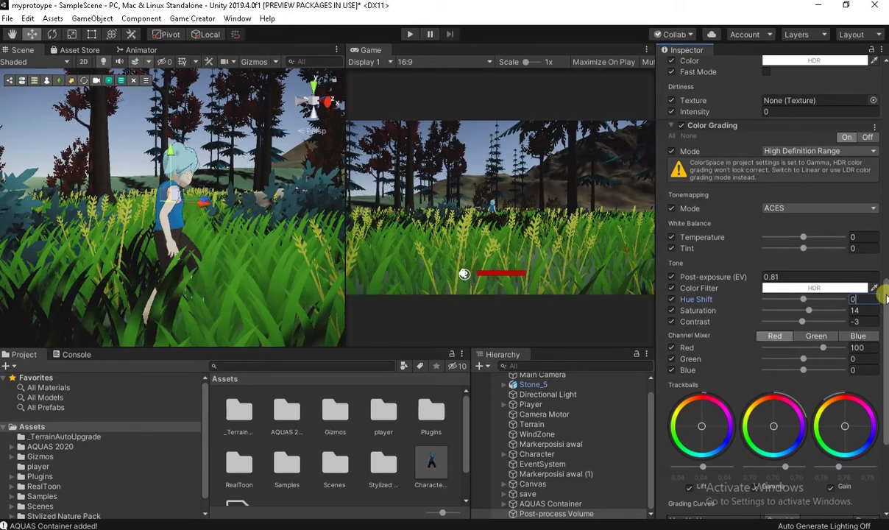
- Add a Depth of Field effect to the Post-process Volume and enable all of its overrides
{"action": "scroll", "coordinate": [884, 301], "scroll_direction": "down", "scroll_amount": 5}
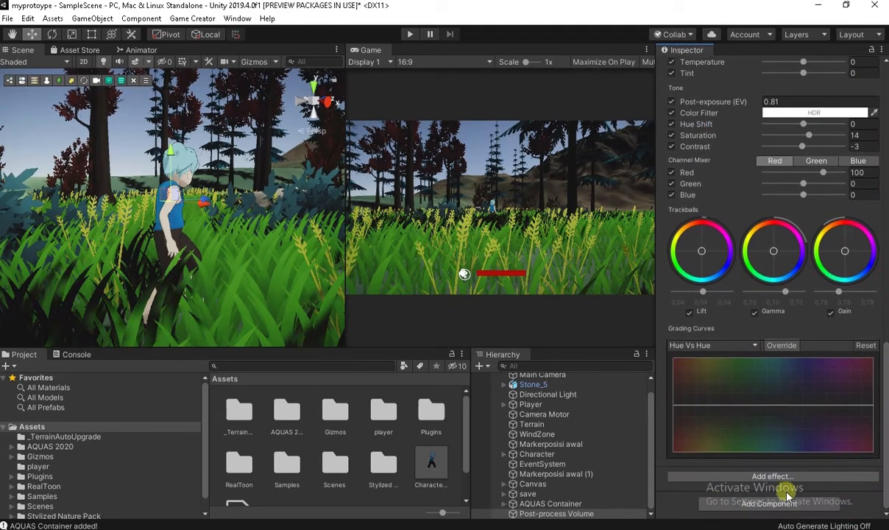
{"action": "left_click", "coordinate": [776, 477]}
{"action": "mouse_move", "coordinate": [802, 481]}
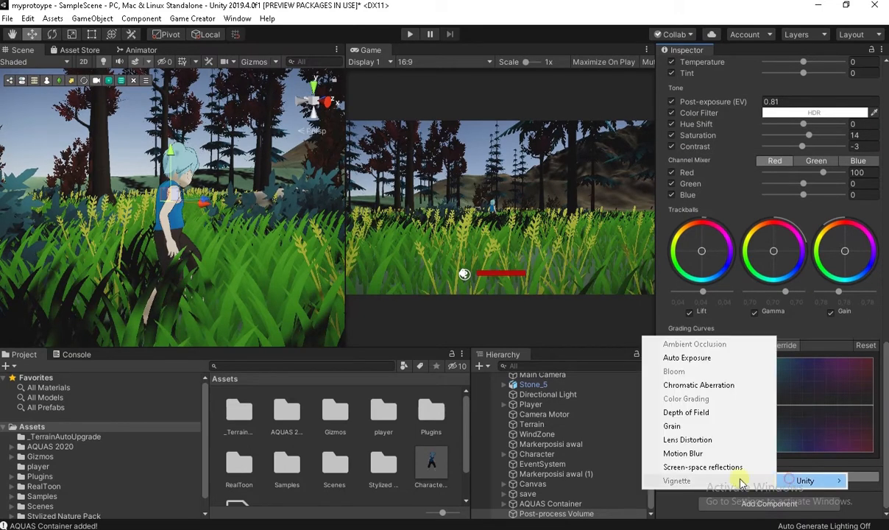
{"action": "left_click", "coordinate": [711, 414]}
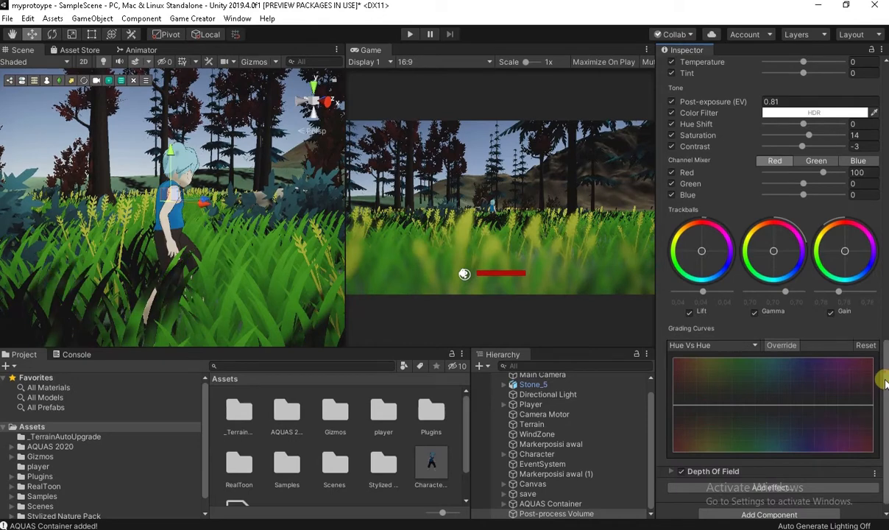
{"action": "left_click_drag", "start_coordinate": [885, 383], "coordinate": [885, 388]}
{"action": "left_click", "coordinate": [670, 460]}
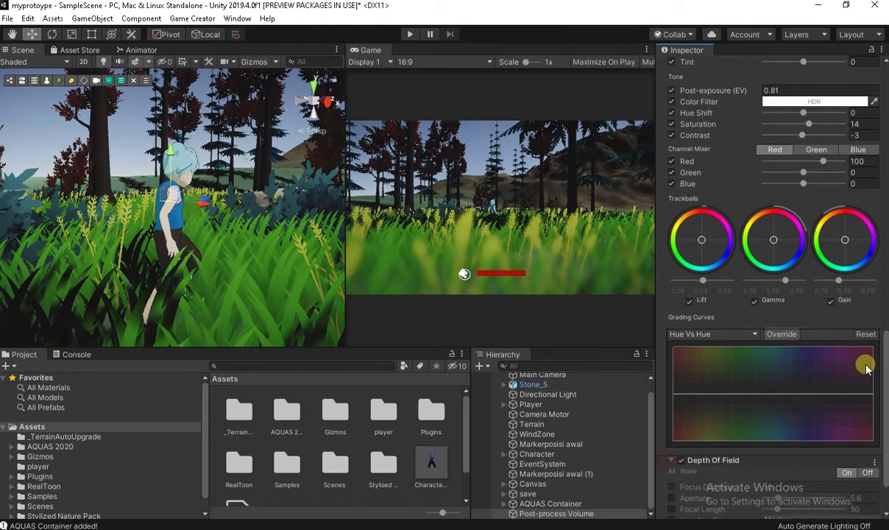
{"action": "left_click_drag", "start_coordinate": [886, 348], "coordinate": [885, 412]}
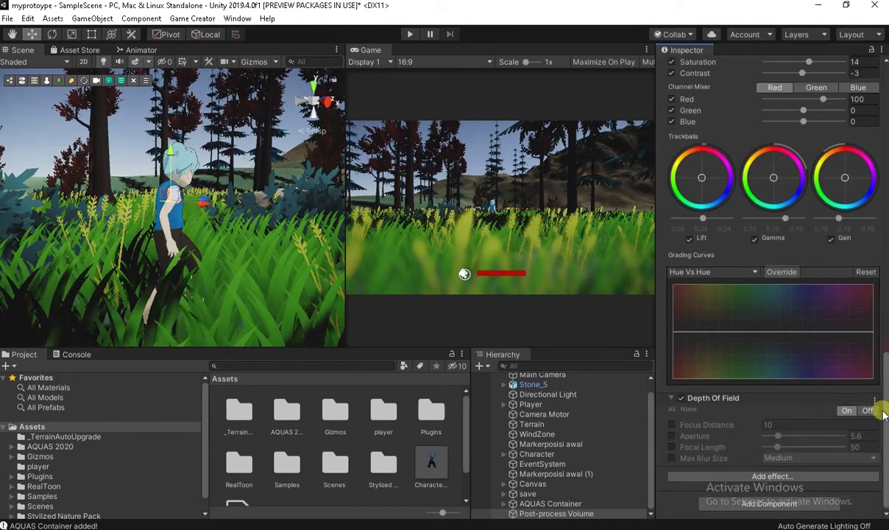
{"action": "left_click", "coordinate": [671, 409]}
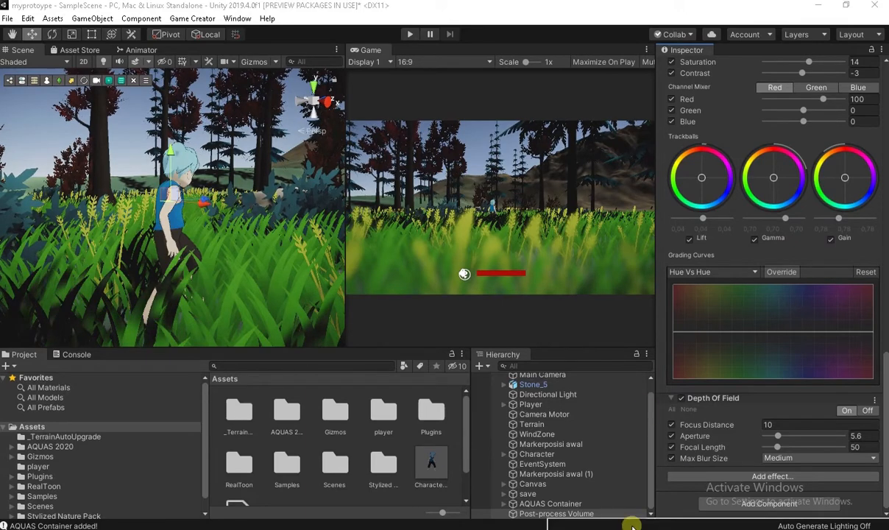
- Run the game to check how the depth of field looks around the moving character, and stop it
{"action": "mouse_move", "coordinate": [631, 526]}
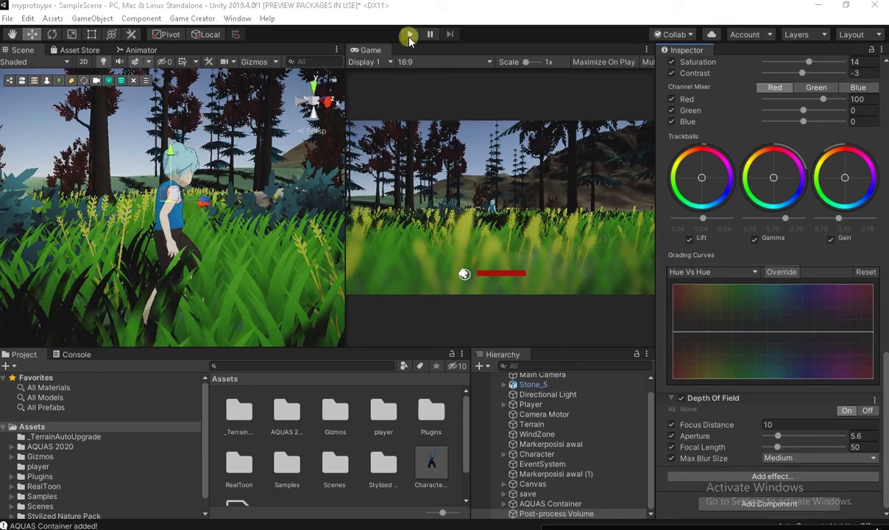
{"action": "left_click", "coordinate": [409, 35]}
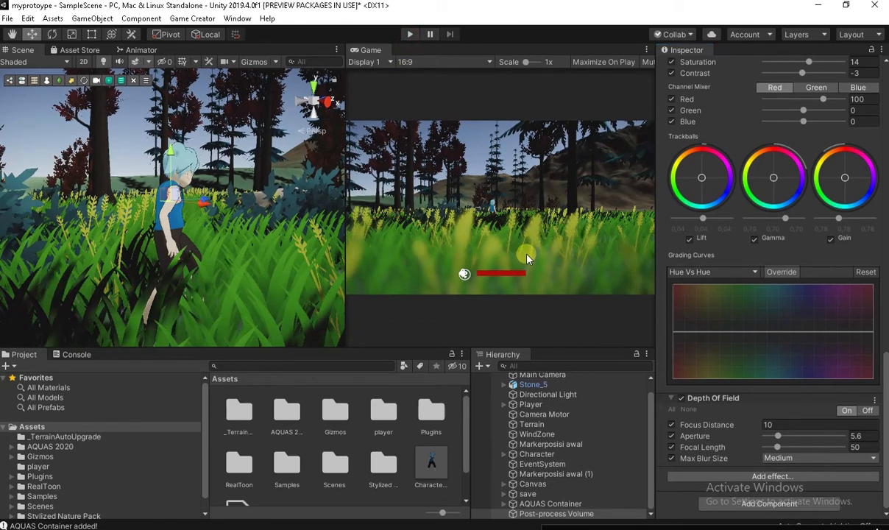
{"action": "left_click", "coordinate": [410, 35]}
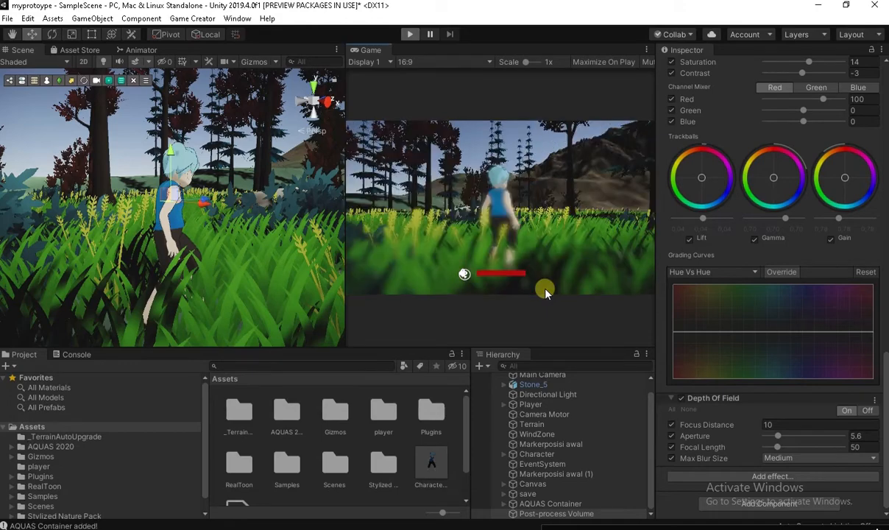
{"action": "left_click", "coordinate": [504, 212]}
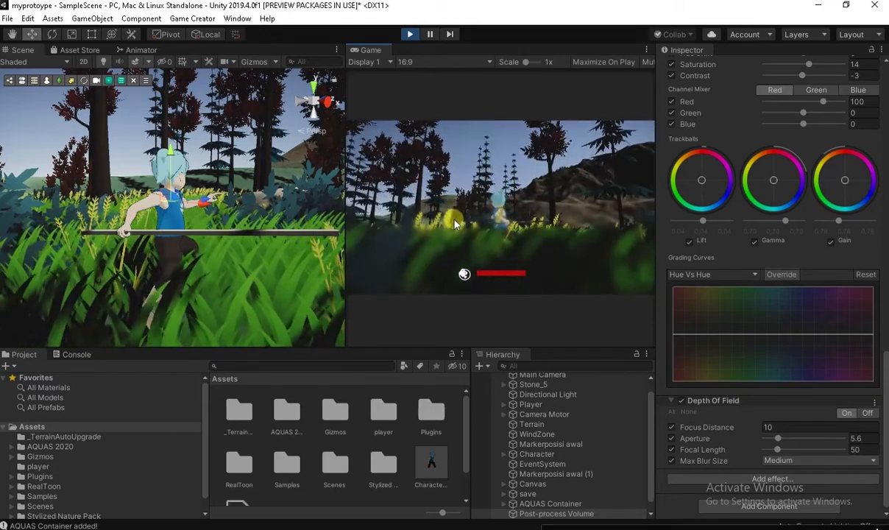
{"action": "left_click", "coordinate": [410, 36]}
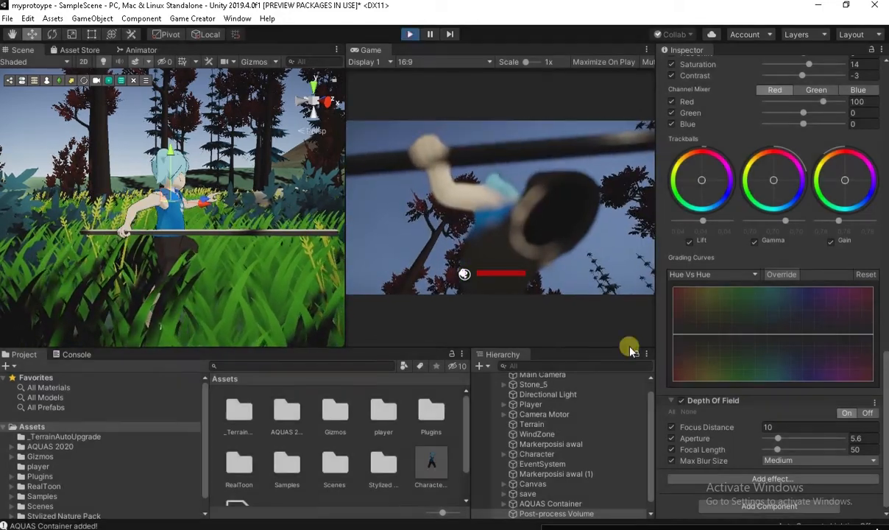
- Set the Depth of Field focus distance to 10.06 and check the scene around the character
{"action": "left_click_drag", "start_coordinate": [758, 429], "coordinate": [770, 428]}
{"action": "scroll", "coordinate": [229, 225], "scroll_direction": "down", "scroll_amount": 6}
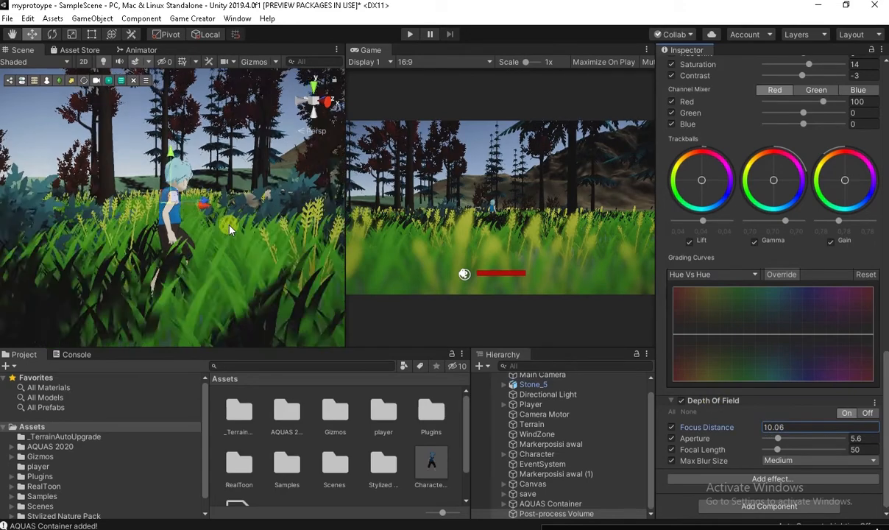
{"action": "middle_click_drag", "start_coordinate": [223, 215], "coordinate": [242, 251]}
{"action": "scroll", "coordinate": [241, 251], "scroll_direction": "up", "scroll_amount": 3}
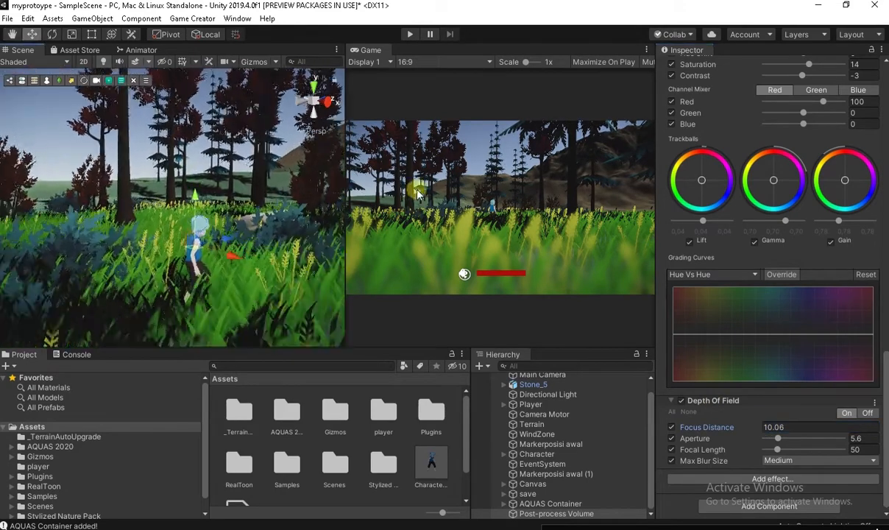
- Move the Main Camera forward through the grass to a spot close behind the character
{"action": "scroll", "coordinate": [544, 379], "scroll_direction": "up", "scroll_amount": 2}
{"action": "left_click", "coordinate": [542, 388]}
{"action": "scroll", "coordinate": [177, 206], "scroll_direction": "down", "scroll_amount": 8}
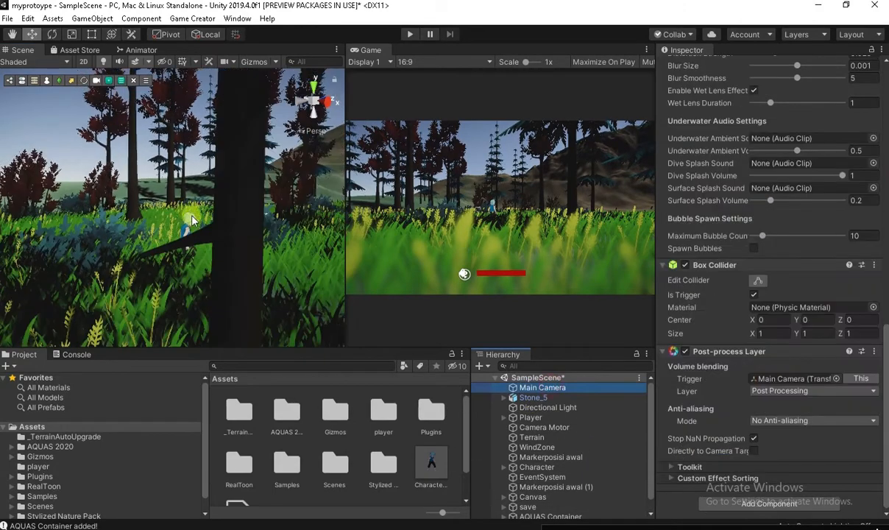
{"action": "scroll", "coordinate": [199, 287], "scroll_direction": "down", "scroll_amount": 3}
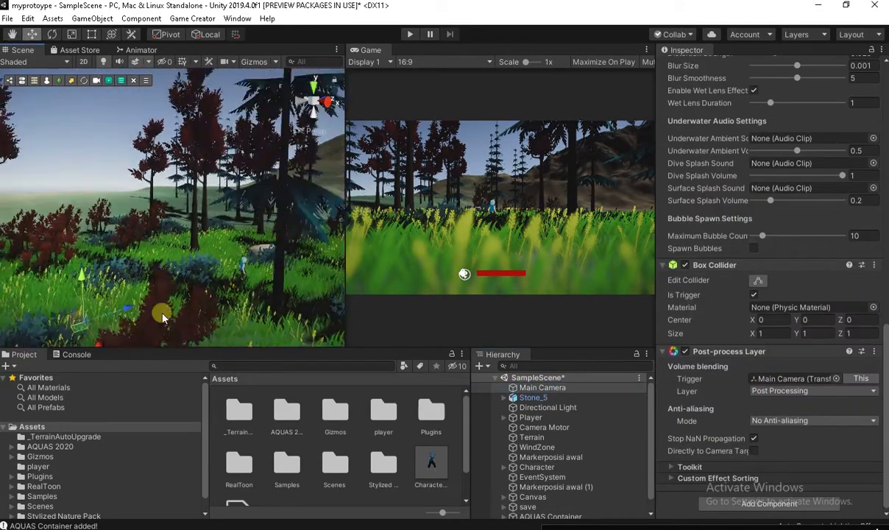
{"action": "left_click_drag", "start_coordinate": [132, 310], "coordinate": [212, 229]}
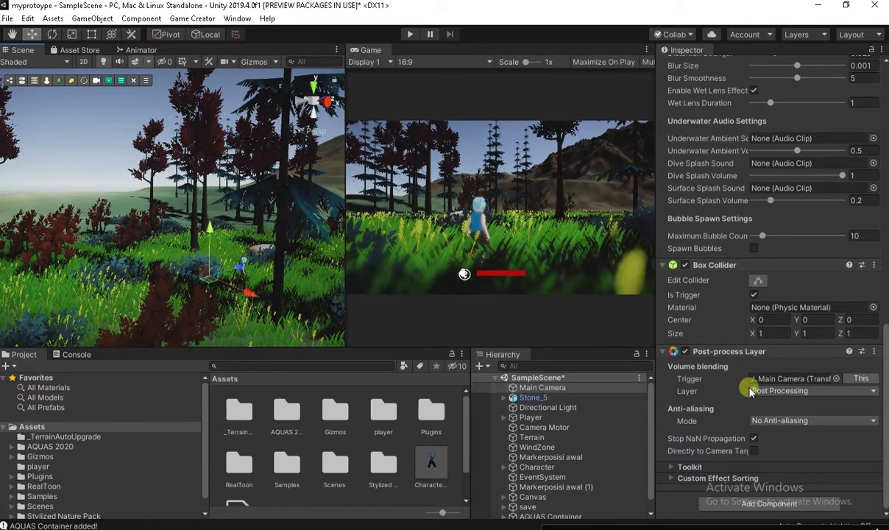
- Set the Post-process Volume's Depth of Field to aperture 4.3, focal length 45 and focus distance 12.63
{"action": "scroll", "coordinate": [576, 498], "scroll_direction": "down", "scroll_amount": 1}
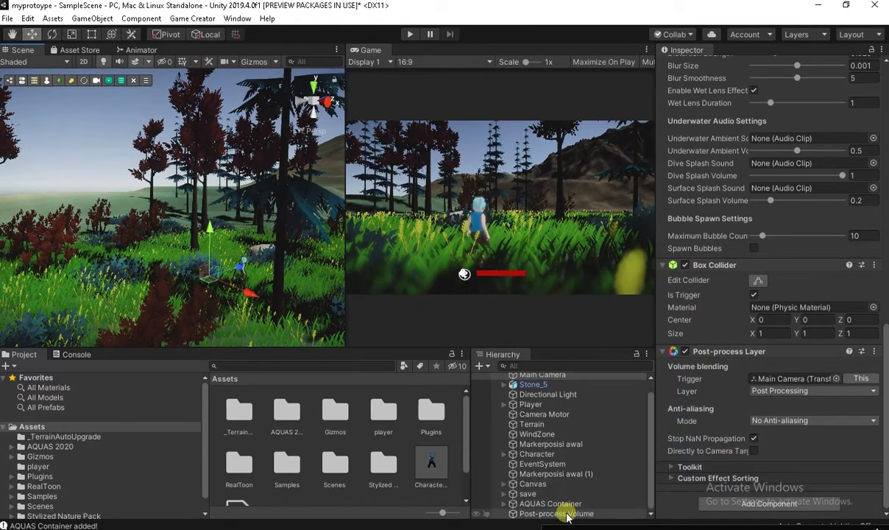
{"action": "left_click", "coordinate": [561, 513]}
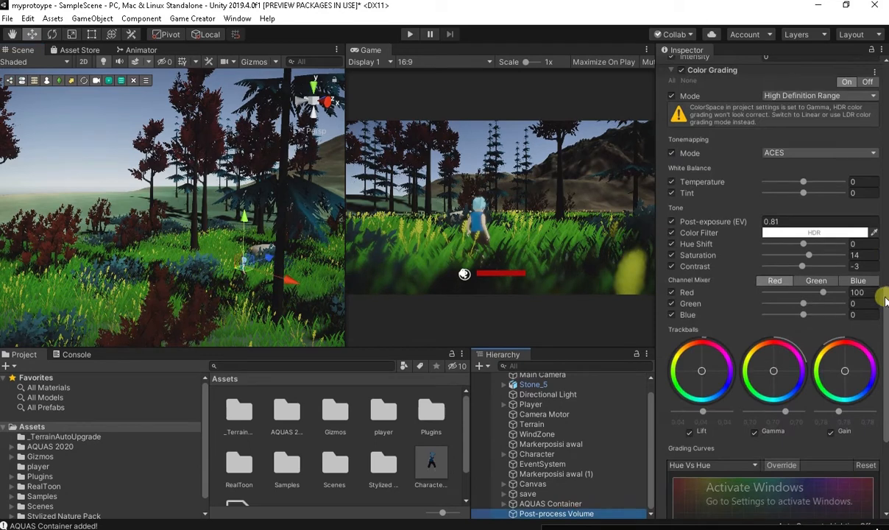
{"action": "left_click_drag", "start_coordinate": [884, 298], "coordinate": [887, 436]}
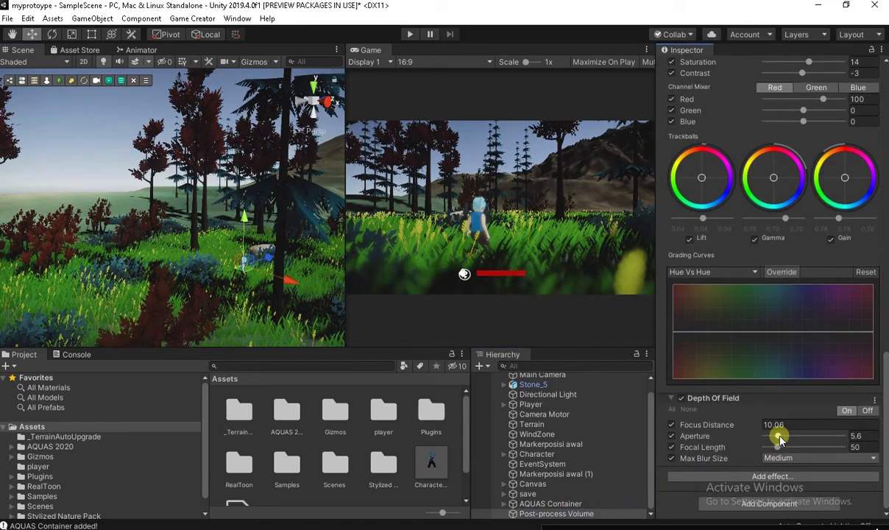
{"action": "left_click_drag", "start_coordinate": [782, 437], "coordinate": [778, 435]}
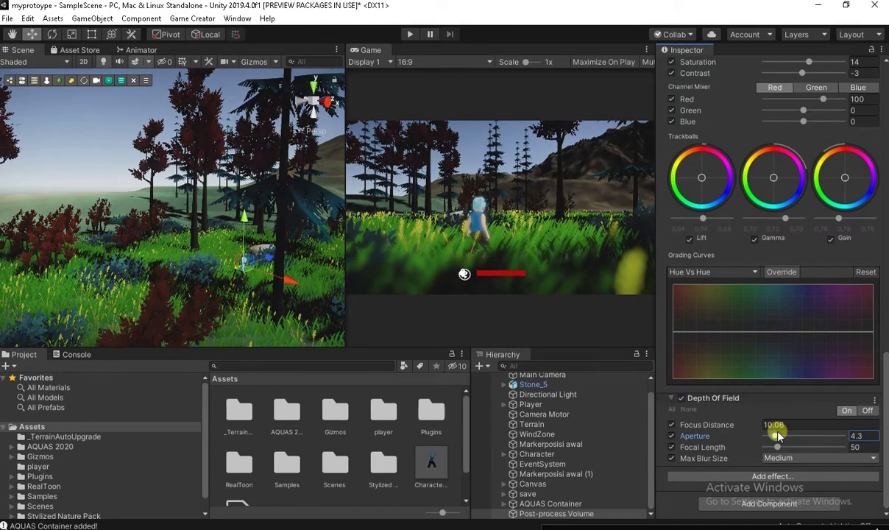
{"action": "mouse_move", "coordinate": [778, 447]}
{"action": "left_mouse_down"}
{"action": "mouse_move", "coordinate": [835, 455]}
{"action": "mouse_move", "coordinate": [776, 449]}
{"action": "left_mouse_up"}
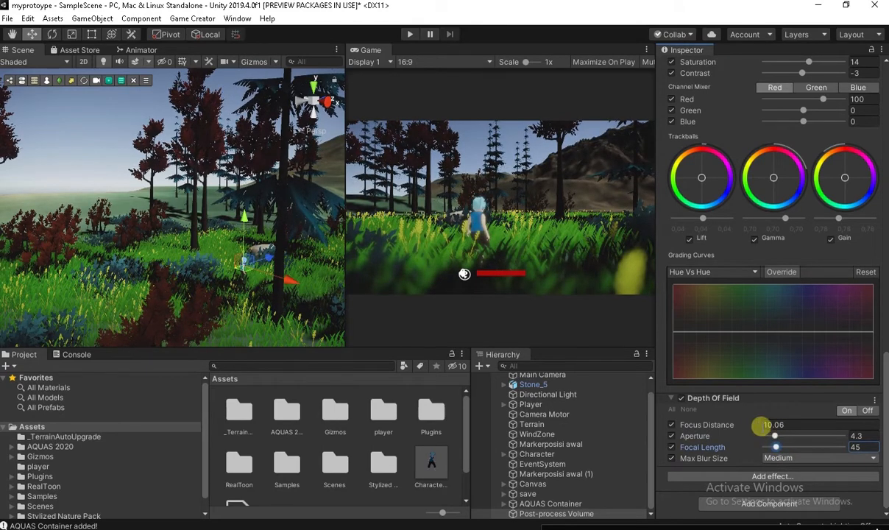
{"action": "mouse_move", "coordinate": [756, 427]}
{"action": "left_mouse_down"}
{"action": "mouse_move", "coordinate": [776, 427]}
{"action": "mouse_move", "coordinate": [761, 423]}
{"action": "left_mouse_up"}
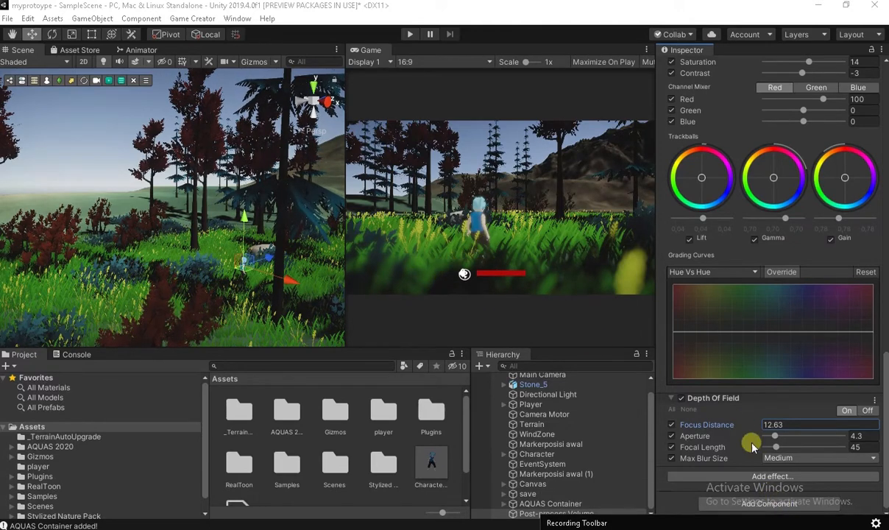
{"action": "left_click", "coordinate": [757, 475]}
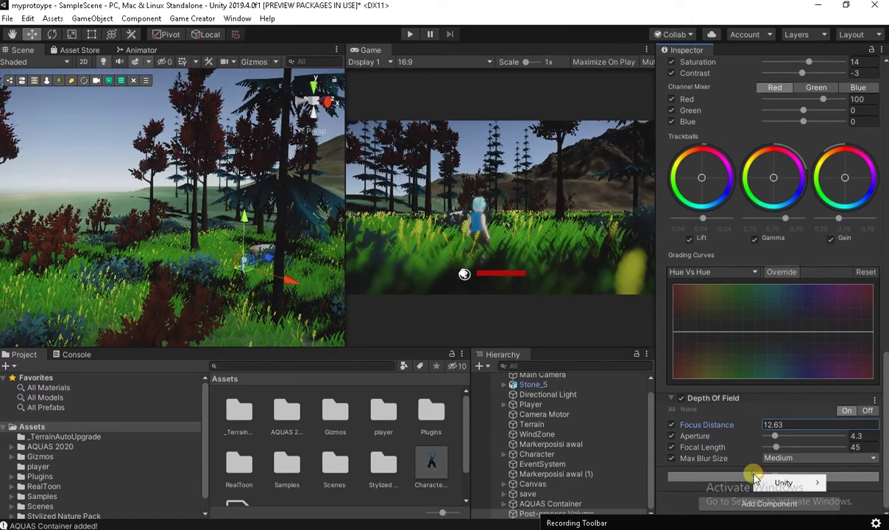
{"action": "left_click", "coordinate": [766, 482]}
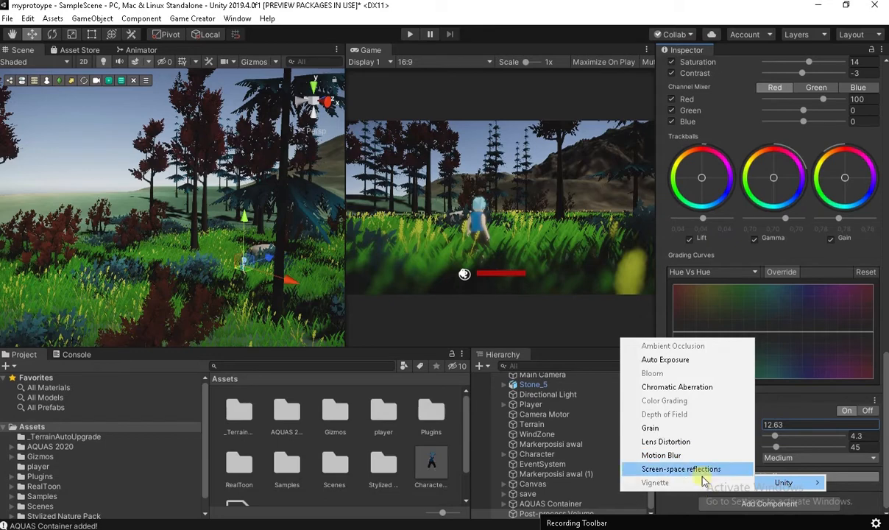
{"action": "left_click", "coordinate": [619, 14]}
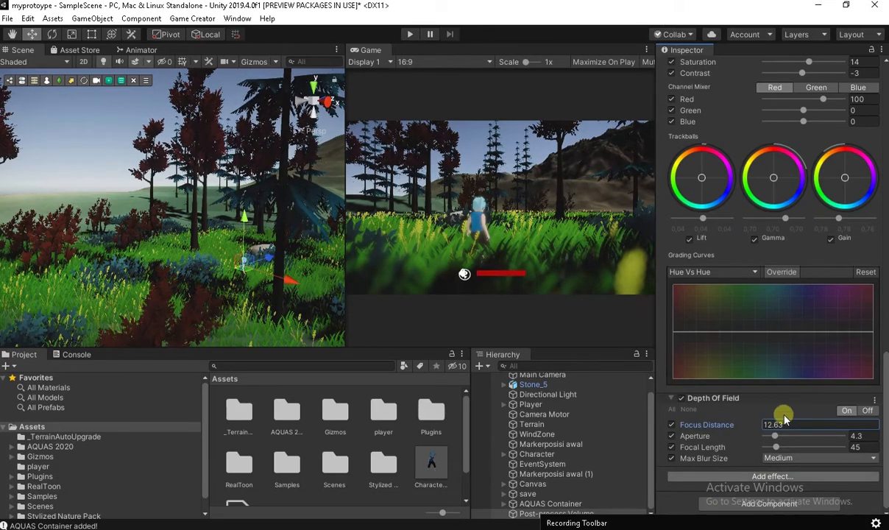
{"action": "scroll", "coordinate": [725, 312], "scroll_direction": "up", "scroll_amount": 5}
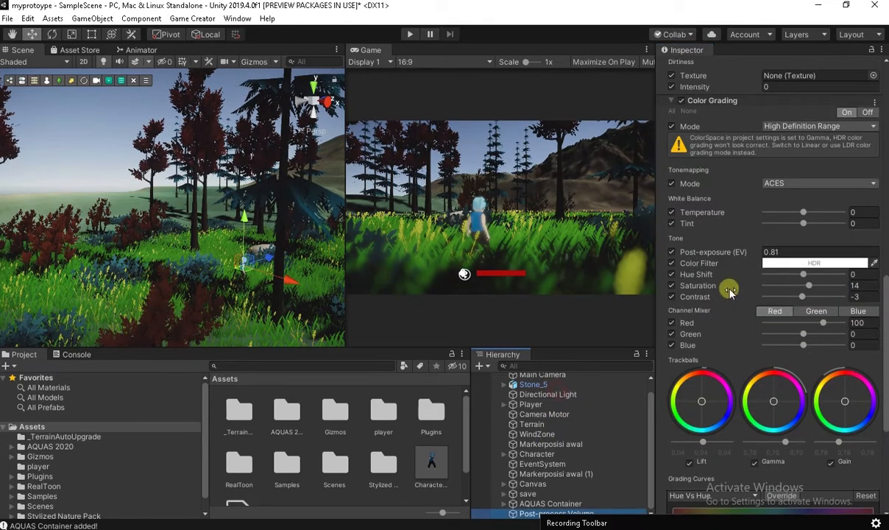
- Set the Directional Light's intensity to 1.72 and its realtime shadows to strength 0.634, bias 0.2 and normal bias 0.48
{"action": "left_click", "coordinate": [567, 395]}
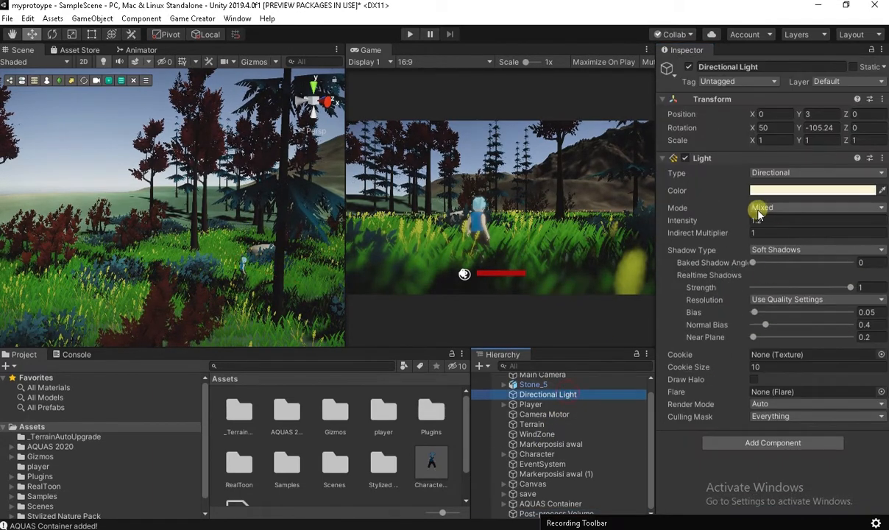
{"action": "left_click", "coordinate": [740, 221]}
{"action": "left_click_drag", "start_coordinate": [740, 221], "coordinate": [743, 223]}
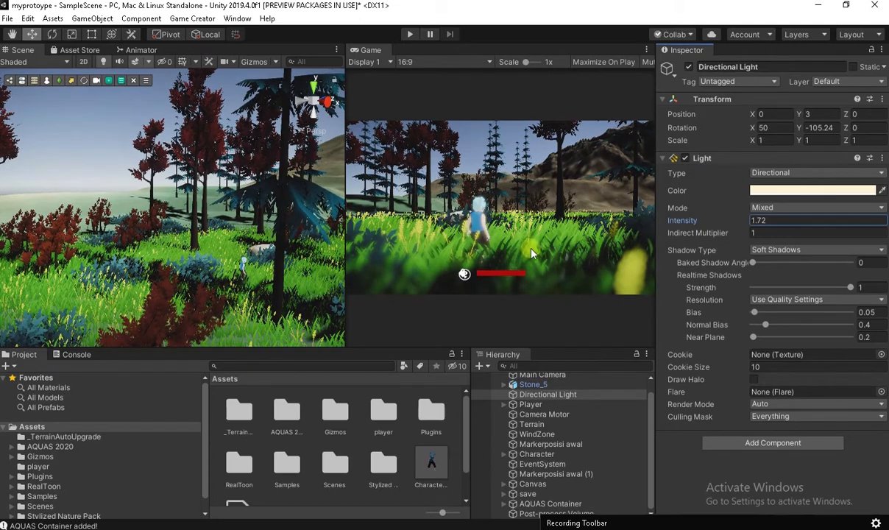
{"action": "left_click", "coordinate": [839, 218]}
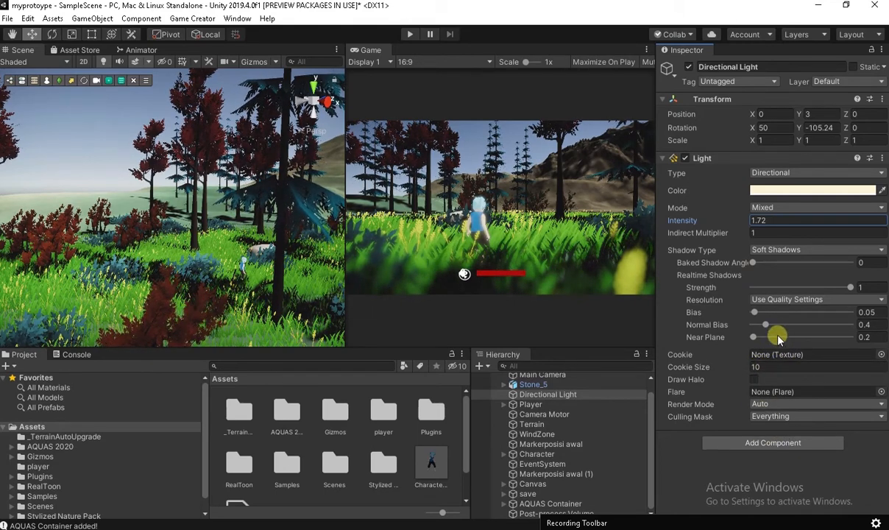
{"action": "mouse_move", "coordinate": [766, 325]}
{"action": "left_mouse_down"}
{"action": "mouse_move", "coordinate": [784, 324]}
{"action": "mouse_move", "coordinate": [769, 325]}
{"action": "mouse_move", "coordinate": [761, 313]}
{"action": "left_mouse_up"}
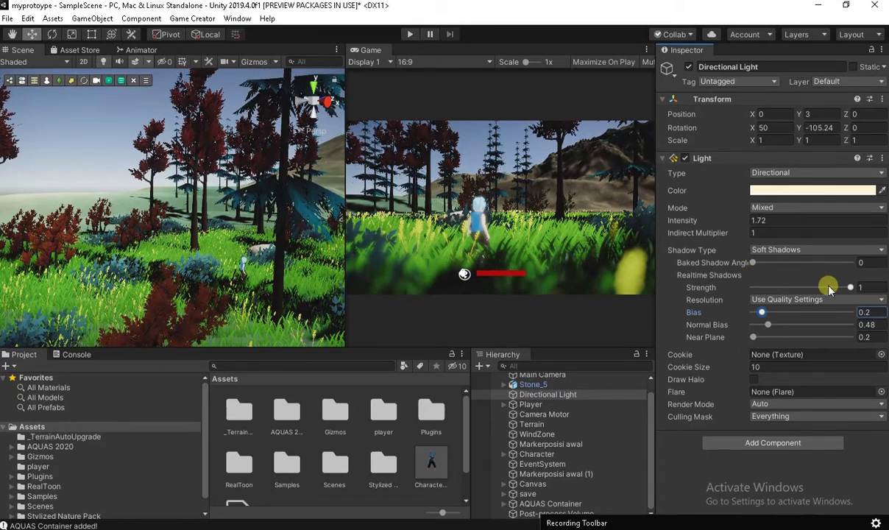
{"action": "left_click_drag", "start_coordinate": [837, 288], "coordinate": [817, 294]}
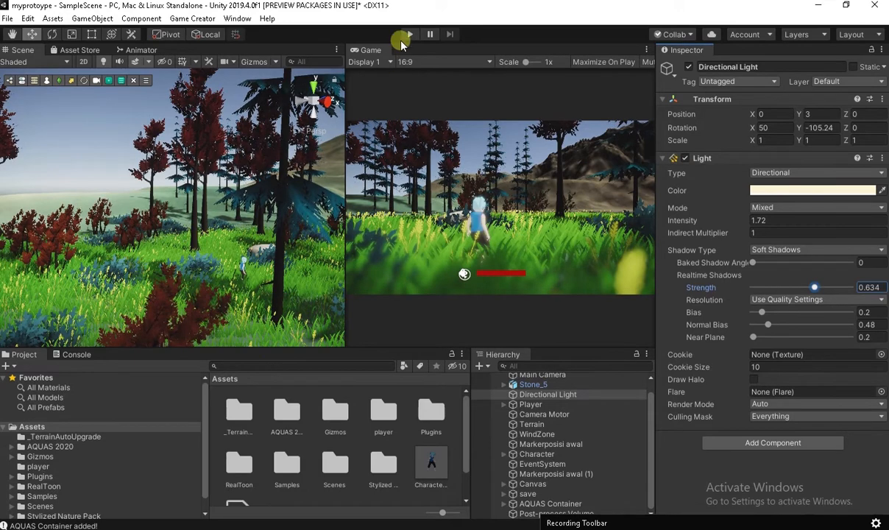
- Run the game, move the character through the grass and trees to check the new lighting, and stop it
{"action": "left_click", "coordinate": [407, 35]}
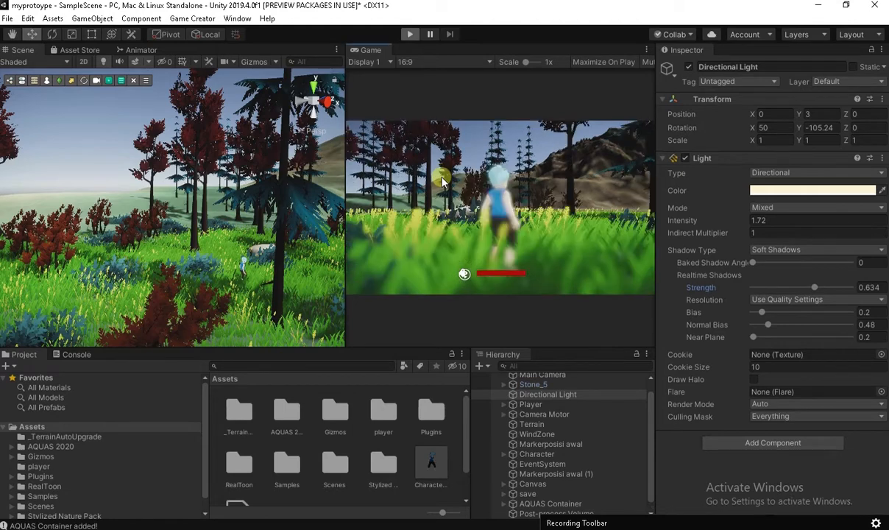
{"action": "key", "text": "w"}
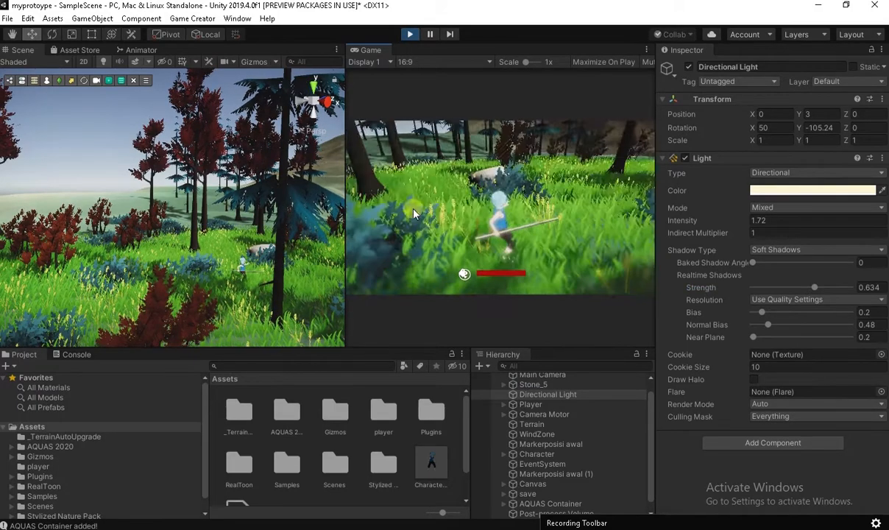
{"action": "key", "text": "w"}
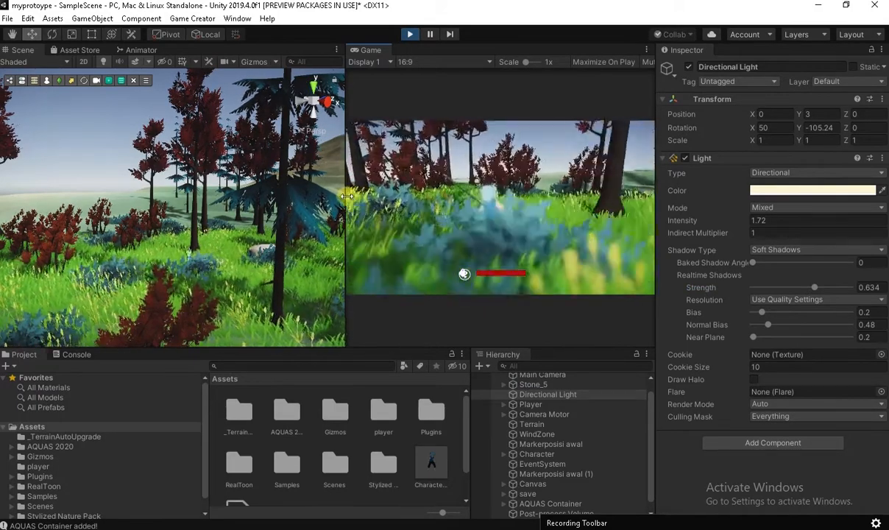
{"action": "key", "text": "w"}
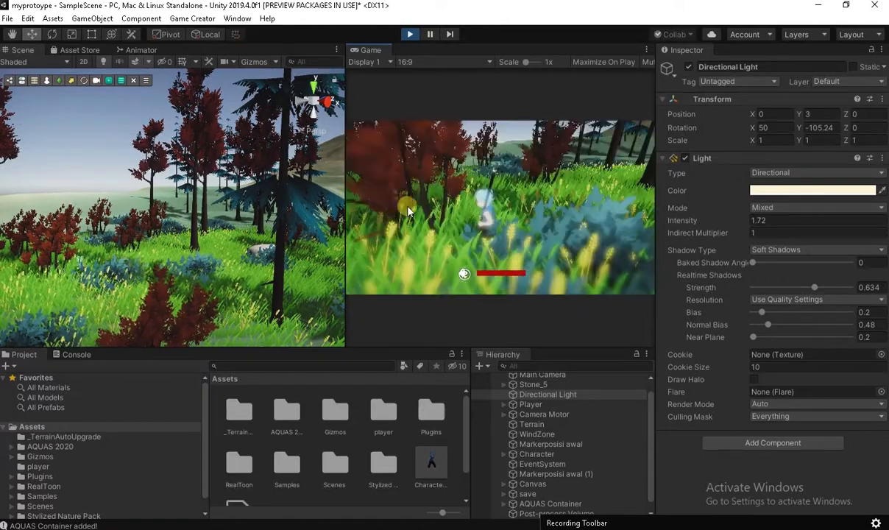
{"action": "key", "text": "w"}
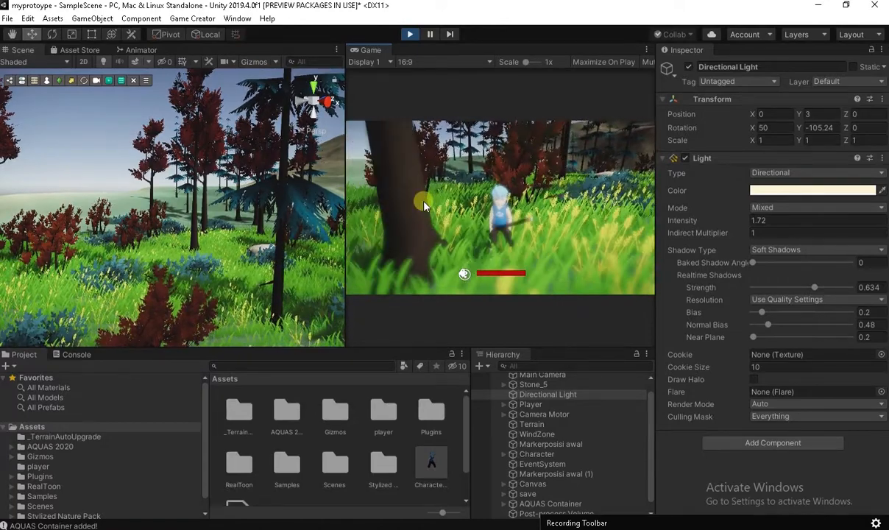
{"action": "left_click", "coordinate": [424, 207]}
{"action": "left_click", "coordinate": [409, 35]}
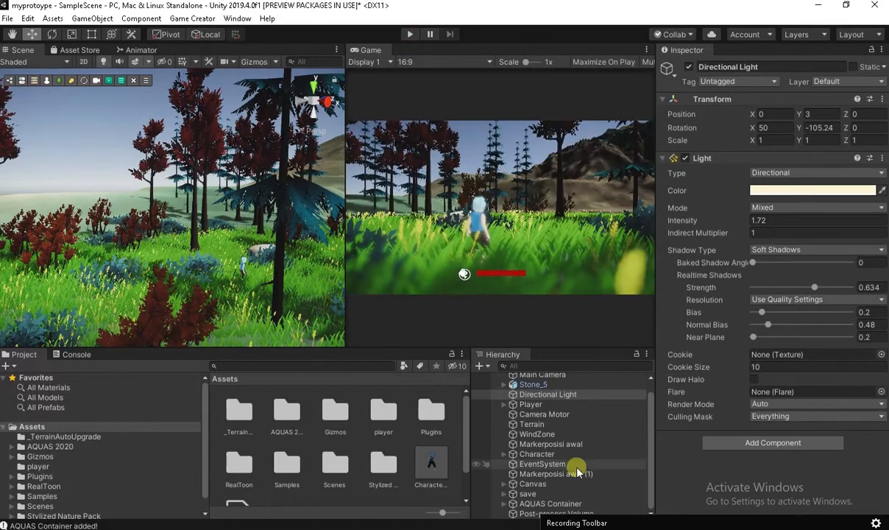
- Set the Post-process Volume's Depth of Field to focus distance 12.6 and focal length 33
{"action": "left_click", "coordinate": [556, 513]}
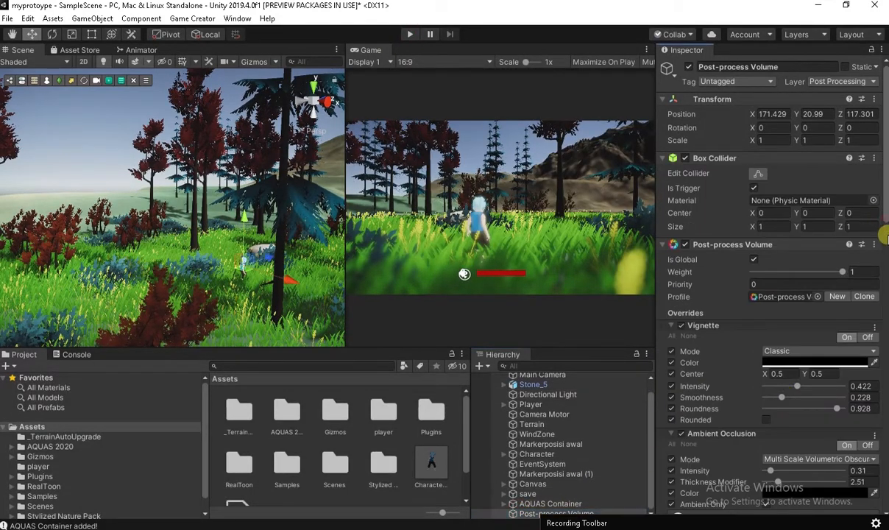
{"action": "left_click_drag", "start_coordinate": [883, 221], "coordinate": [885, 505]}
{"action": "mouse_move", "coordinate": [716, 523]}
{"action": "left_mouse_down"}
{"action": "mouse_move", "coordinate": [709, 485]}
{"action": "mouse_move", "coordinate": [717, 527]}
{"action": "left_mouse_up"}
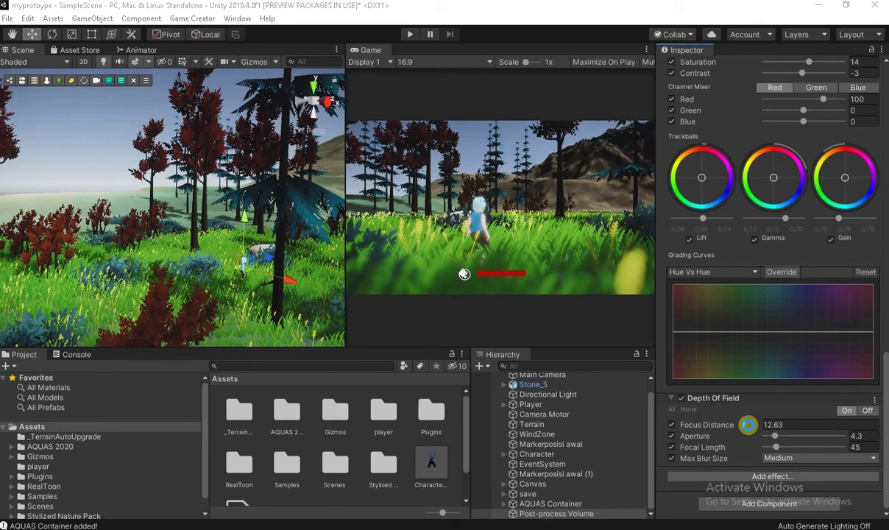
{"action": "left_click", "coordinate": [748, 424]}
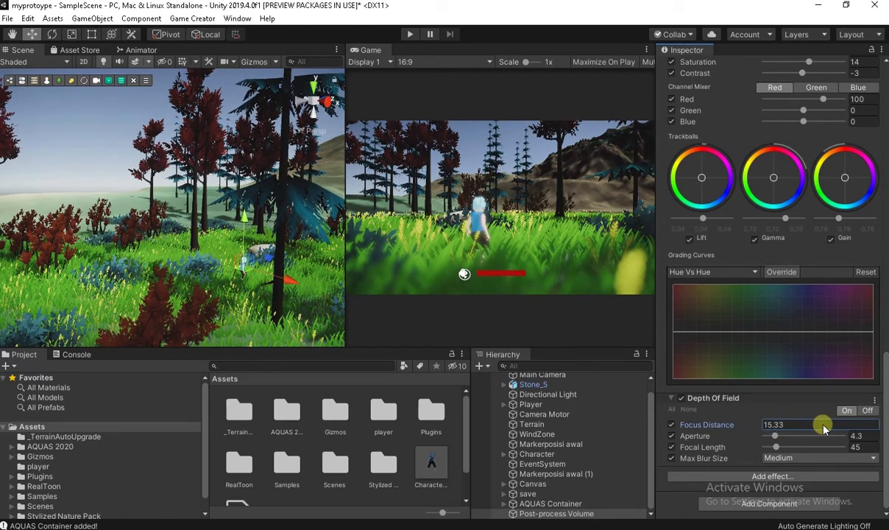
{"action": "left_click_drag", "start_coordinate": [823, 428], "coordinate": [738, 423]}
{"action": "left_click_drag", "start_coordinate": [778, 447], "coordinate": [774, 446]}
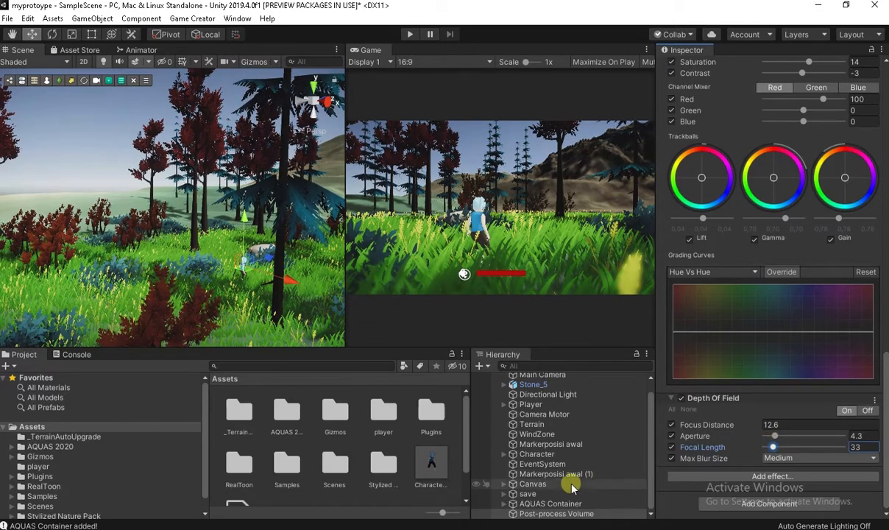
- Set the Bloom intensity of the Post-process Volume to 0.6
{"action": "scroll", "coordinate": [698, 290], "scroll_direction": "up", "scroll_amount": 15}
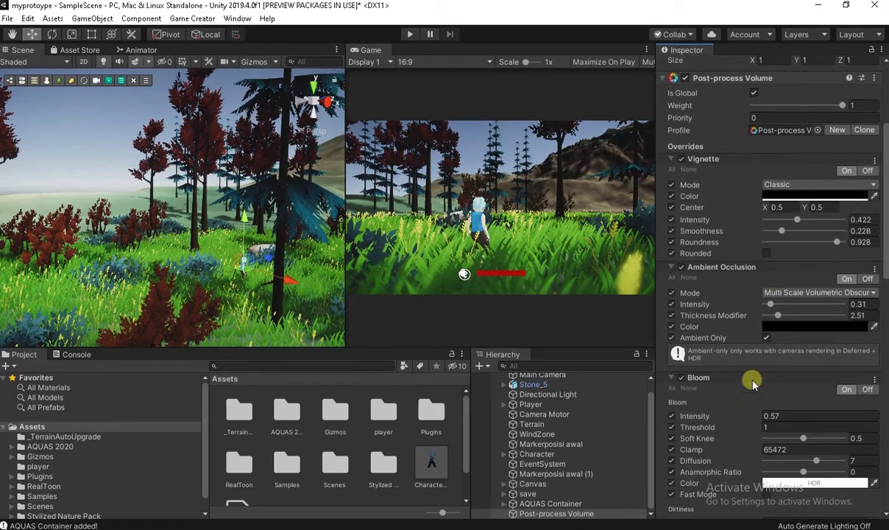
{"action": "left_click", "coordinate": [774, 417]}
{"action": "left_click_drag", "start_coordinate": [756, 417], "coordinate": [747, 418]}
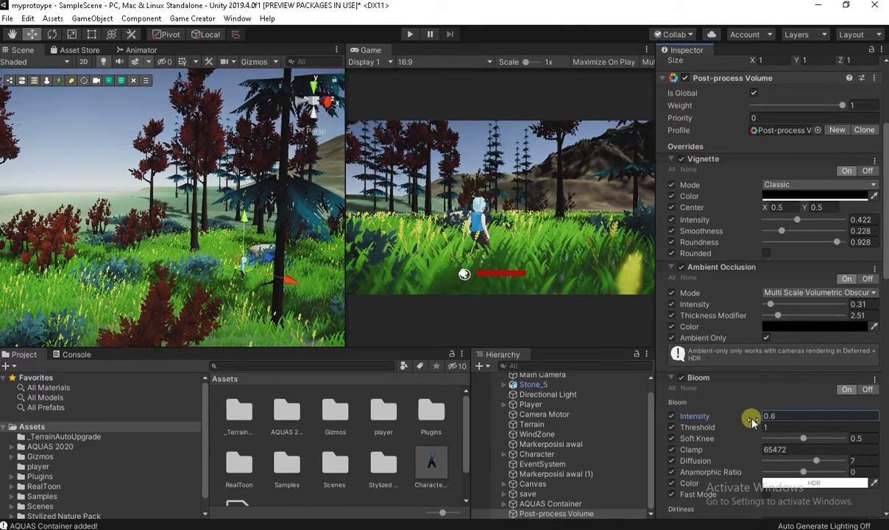
- Save the scene and the project
{"action": "left_click", "coordinate": [8, 19]}
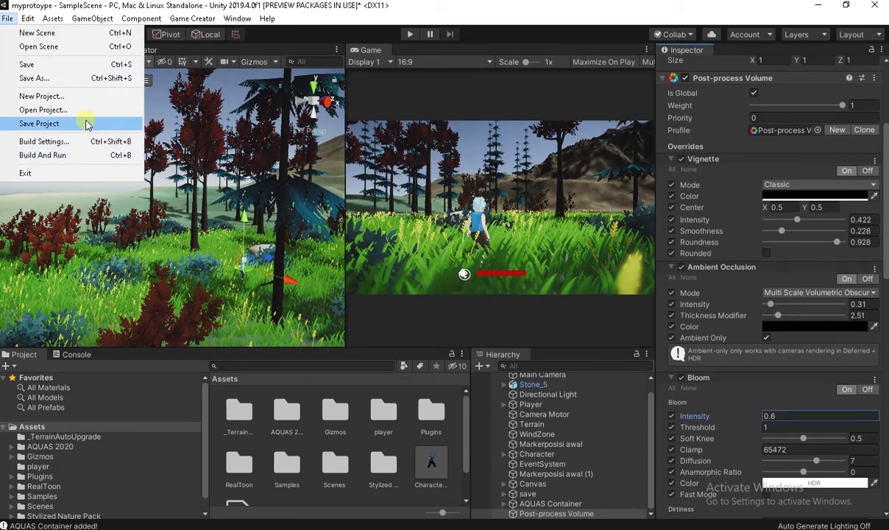
{"action": "left_click", "coordinate": [33, 65]}
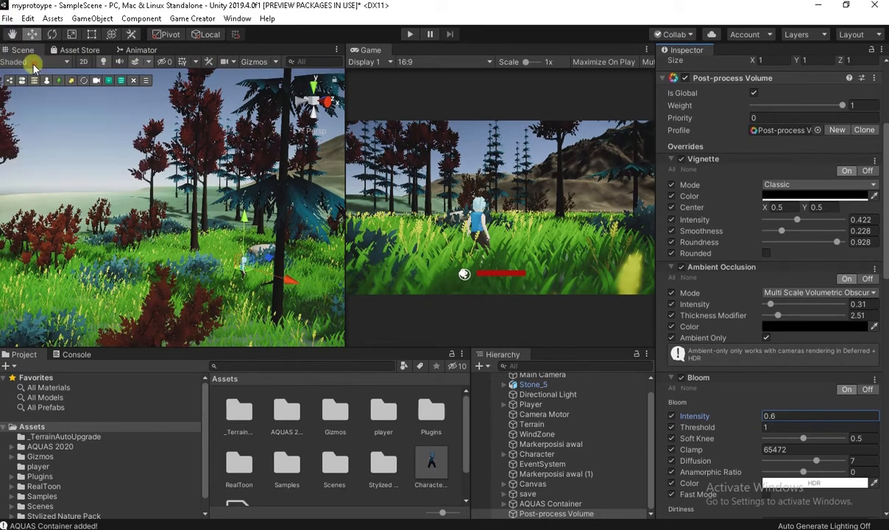
{"action": "left_click", "coordinate": [7, 18]}
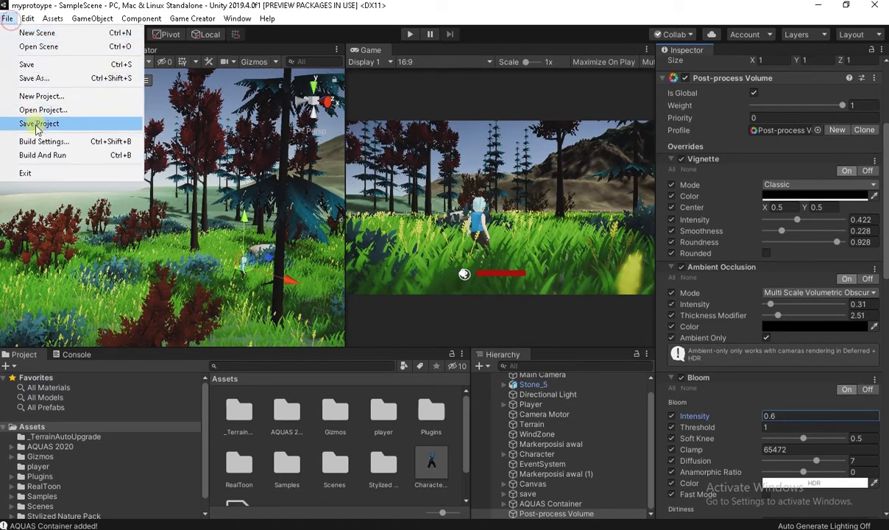
{"action": "left_click", "coordinate": [35, 122]}
- Open the Build Settings and look at the Universal Windows Platform and Android targets, returning to PC, Mac & Linux Standalone
{"action": "left_click", "coordinate": [10, 19]}
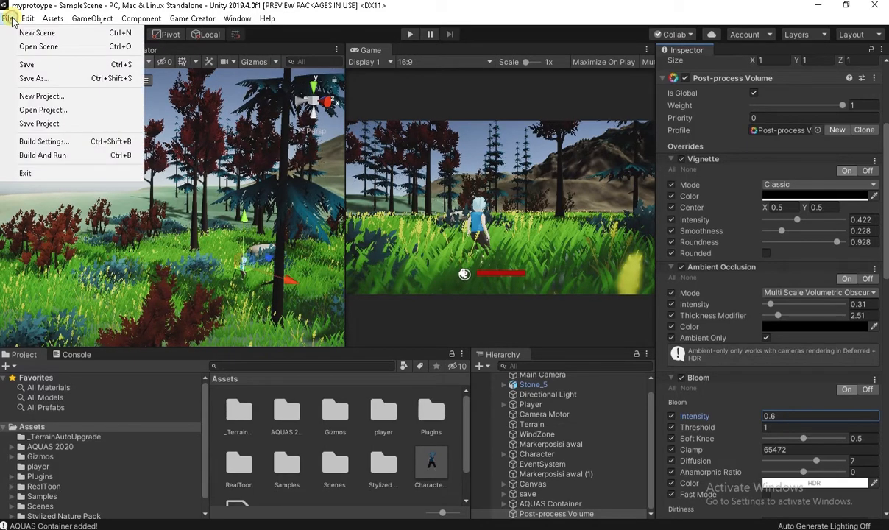
{"action": "left_click", "coordinate": [44, 141]}
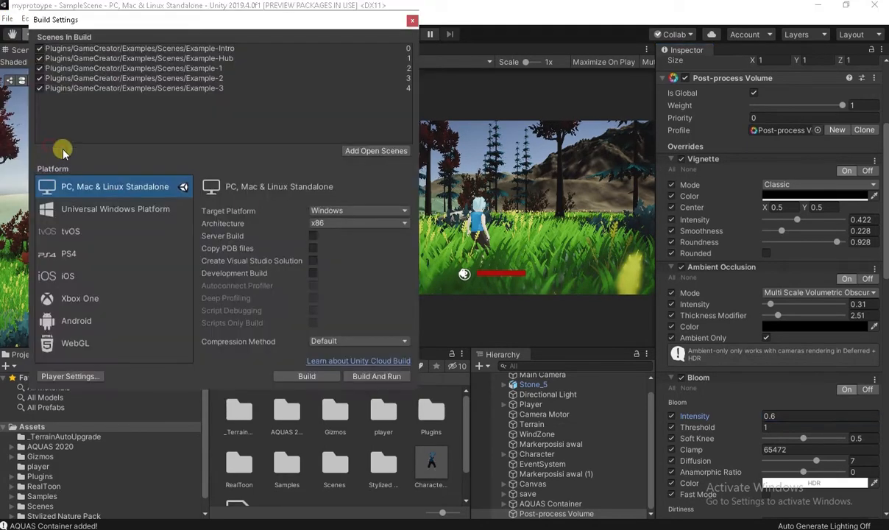
{"action": "left_click", "coordinate": [112, 212]}
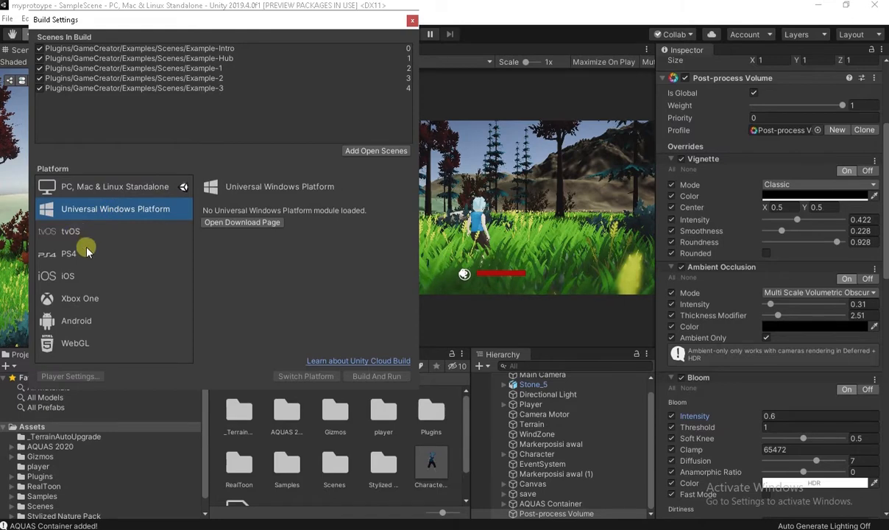
{"action": "left_click", "coordinate": [78, 321]}
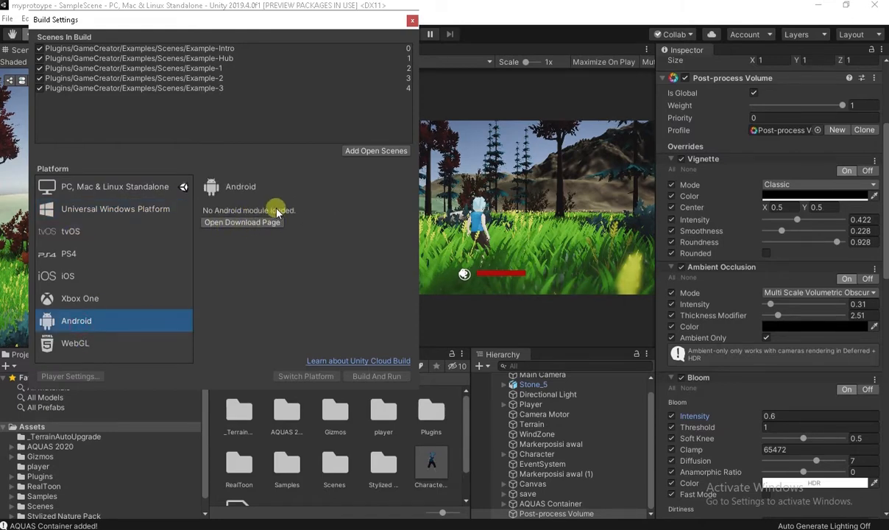
{"action": "left_click", "coordinate": [114, 208]}
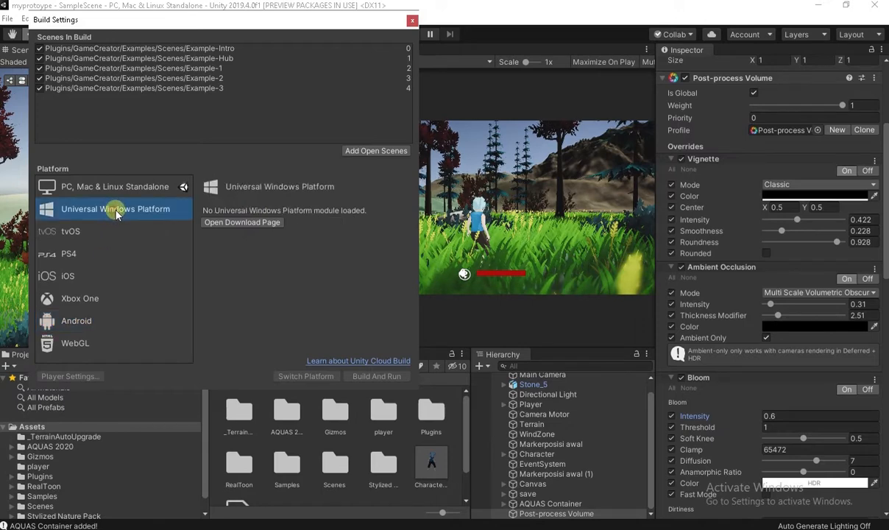
{"action": "left_click", "coordinate": [123, 189]}
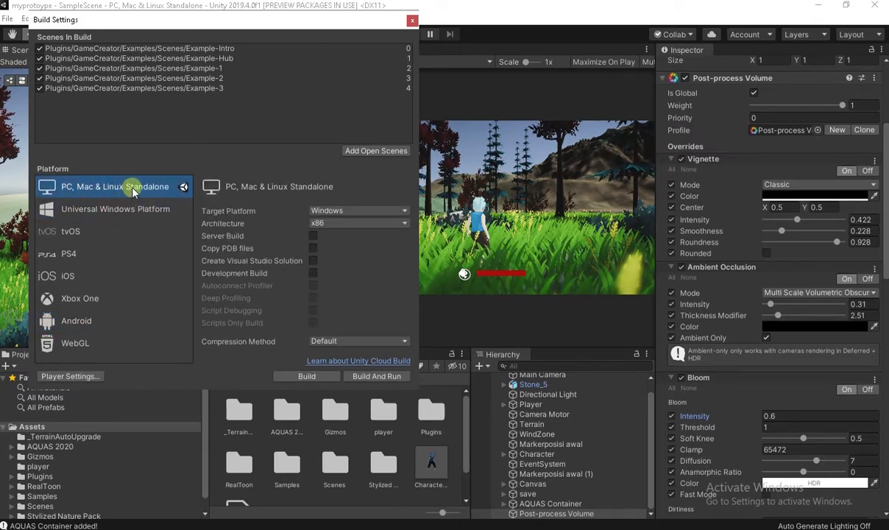
- Look at the standalone build's architecture and target platform choices, and open and cancel the build folder selection
{"action": "left_click", "coordinate": [337, 225]}
{"action": "left_click", "coordinate": [337, 225]}
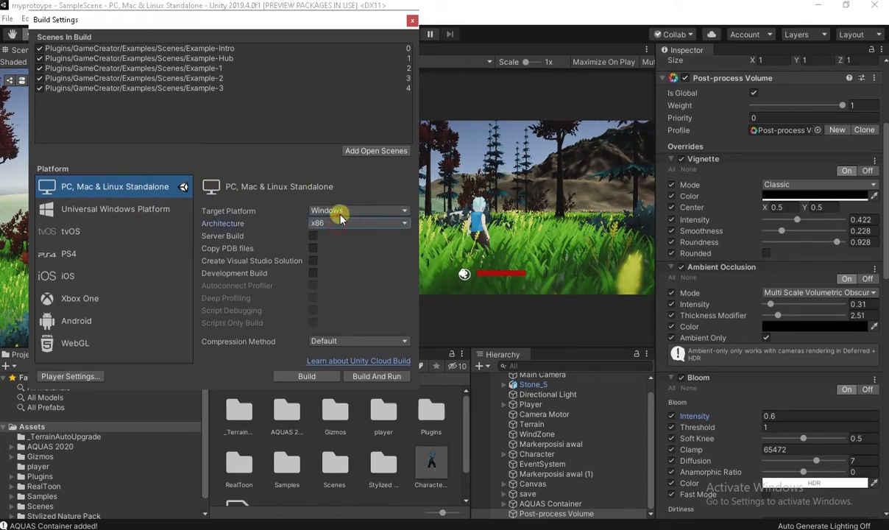
{"action": "left_click", "coordinate": [339, 212]}
{"action": "left_click", "coordinate": [377, 296]}
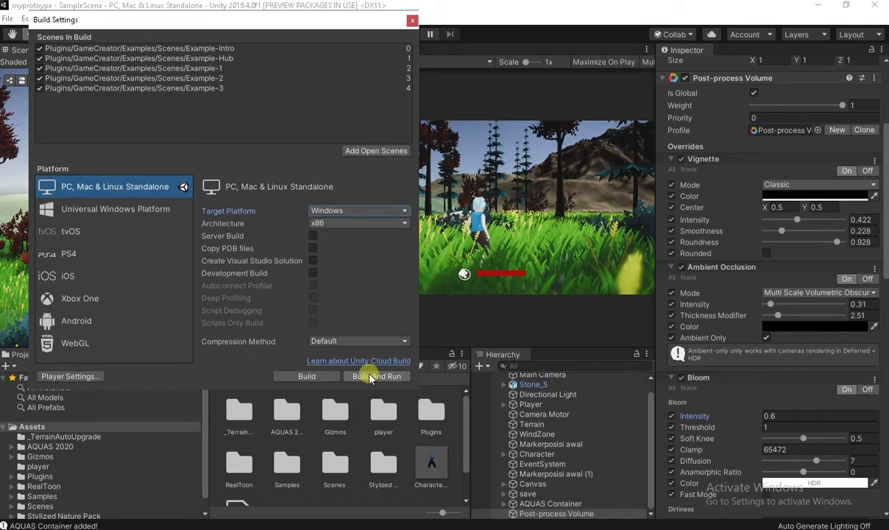
{"action": "left_click", "coordinate": [306, 377]}
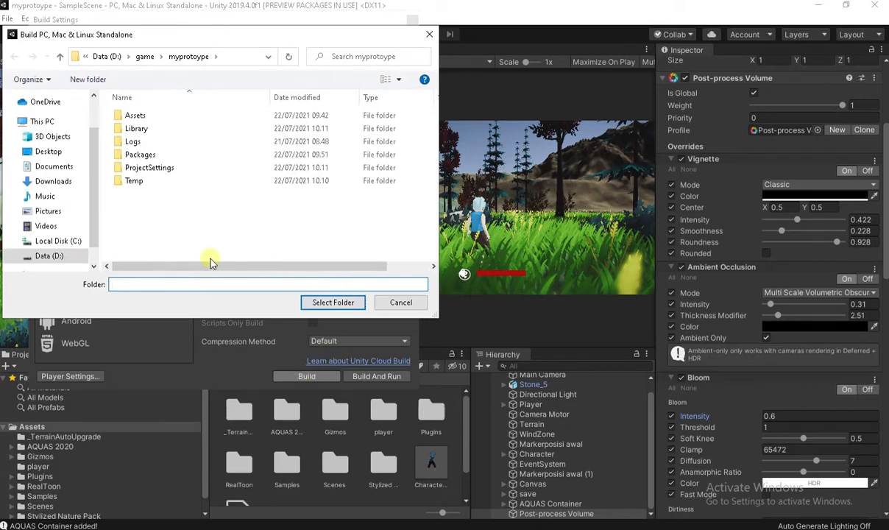
{"action": "left_click", "coordinate": [387, 304]}
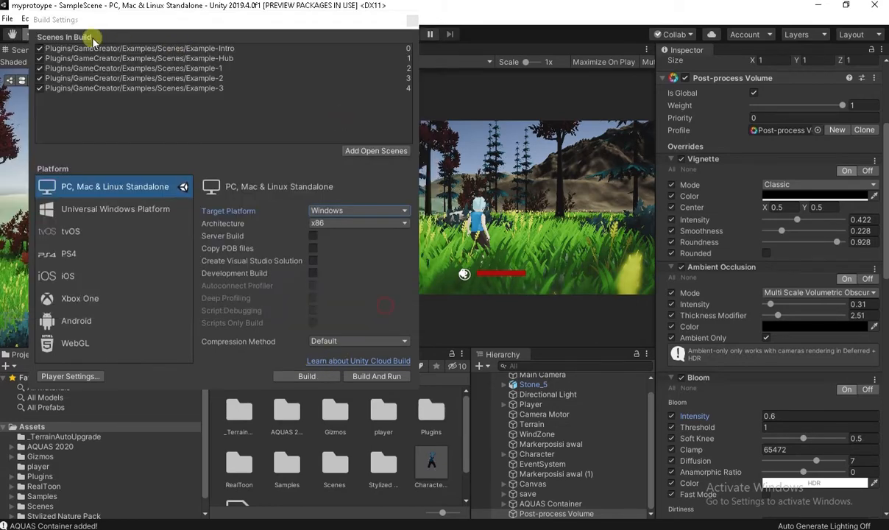
- Open the Player settings from the Build Settings and look at the textures available for the default icon
{"action": "left_click_drag", "start_coordinate": [74, 20], "coordinate": [89, 27]}
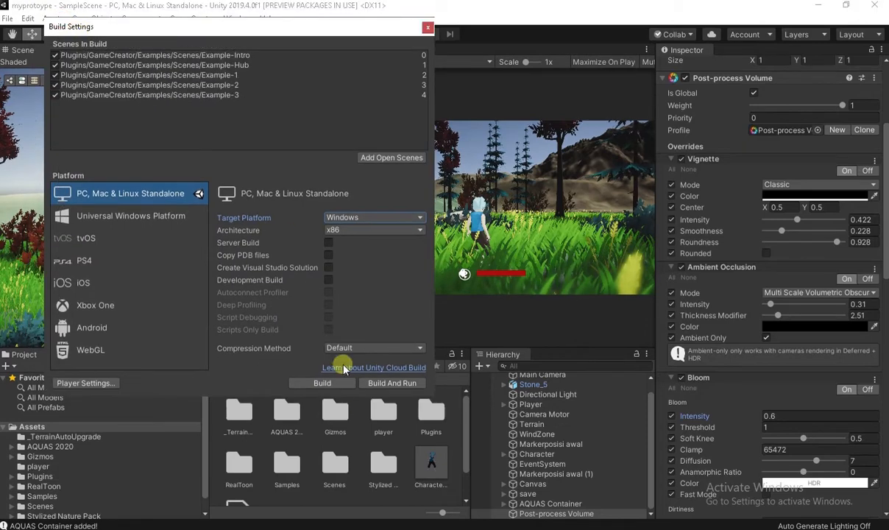
{"action": "left_click", "coordinate": [85, 382]}
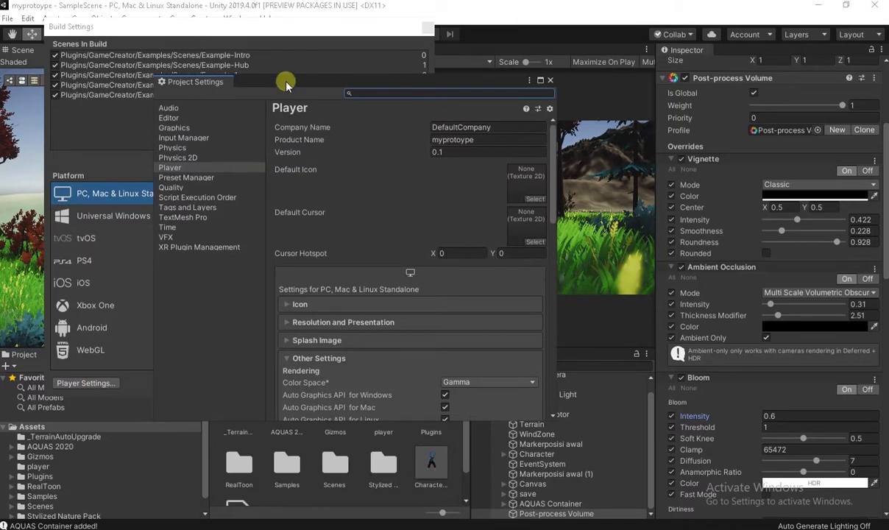
{"action": "left_click_drag", "start_coordinate": [286, 85], "coordinate": [312, 99]}
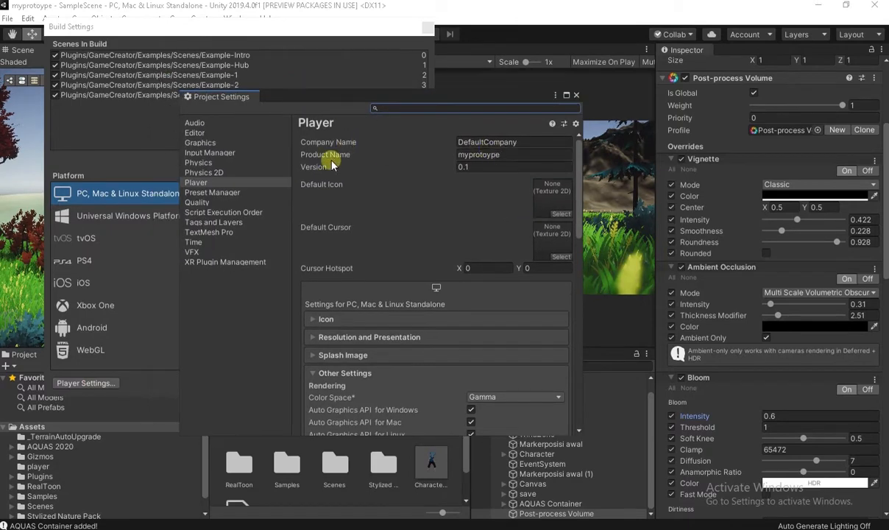
{"action": "left_click", "coordinate": [532, 197]}
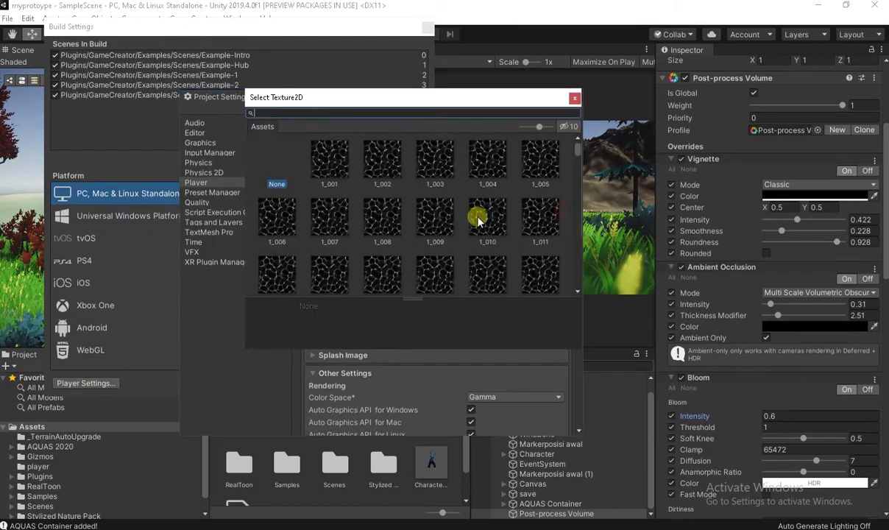
{"action": "left_click", "coordinate": [611, 223]}
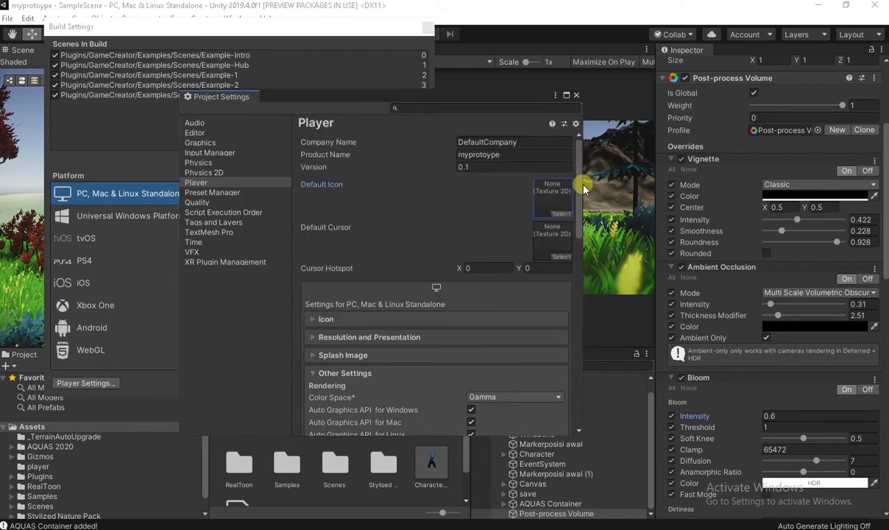
- Set the Default Icon in the Player settings to the Weapon sword texture
{"action": "mouse_move", "coordinate": [580, 150]}
{"action": "left_mouse_down"}
{"action": "mouse_move", "coordinate": [584, 213]}
{"action": "mouse_move", "coordinate": [576, 148]}
{"action": "left_mouse_up"}
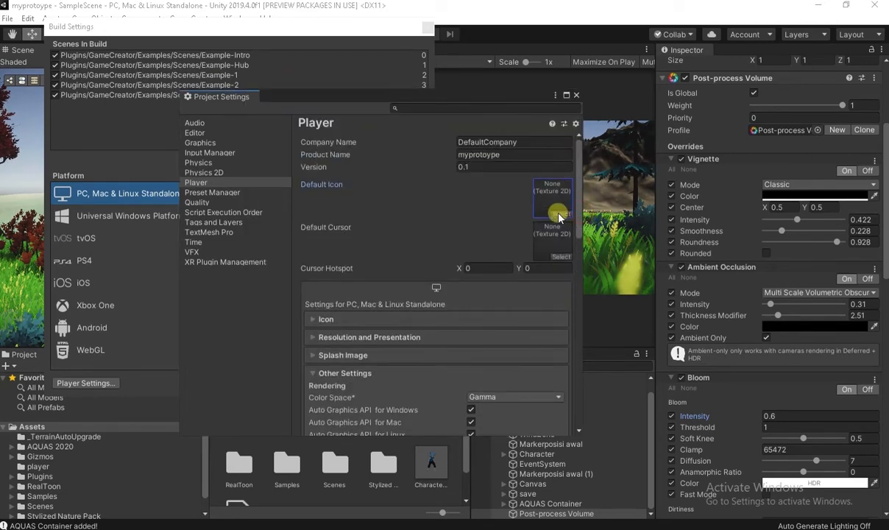
{"action": "left_click", "coordinate": [559, 215]}
{"action": "left_click_drag", "start_coordinate": [577, 151], "coordinate": [574, 278]}
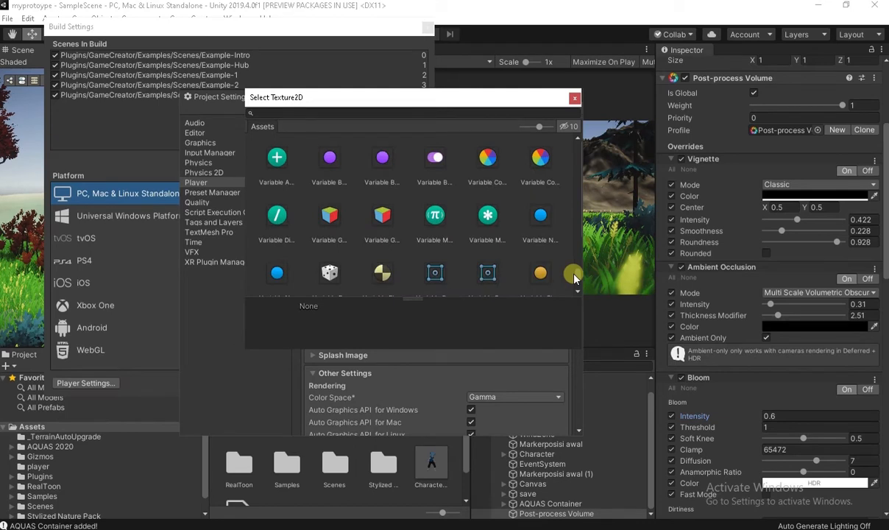
{"action": "scroll", "coordinate": [575, 278], "scroll_direction": "up", "scroll_amount": 5}
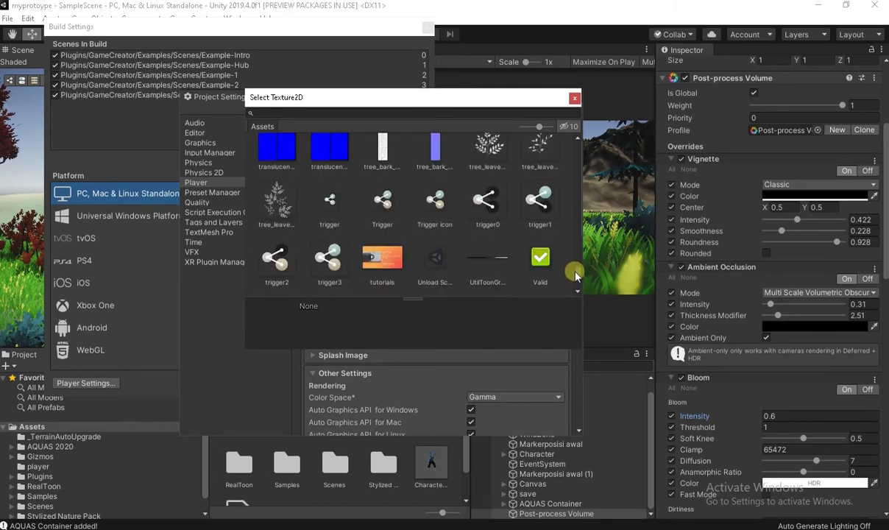
{"action": "scroll", "coordinate": [575, 274], "scroll_direction": "up", "scroll_amount": 4}
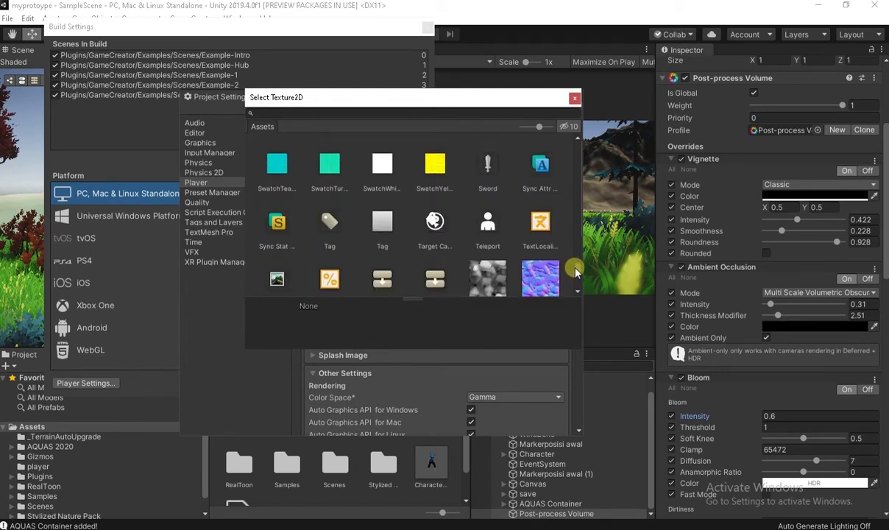
{"action": "scroll", "coordinate": [575, 272], "scroll_direction": "up", "scroll_amount": 3}
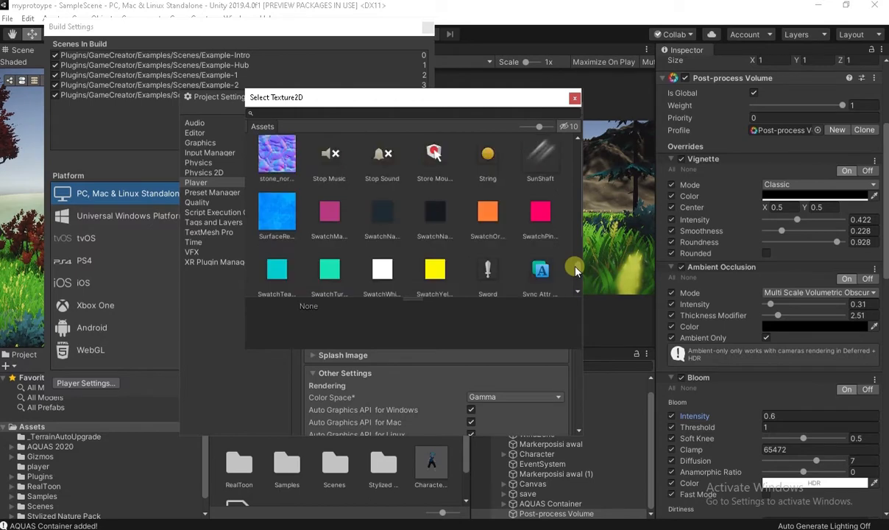
{"action": "scroll", "coordinate": [575, 270], "scroll_direction": "up", "scroll_amount": 3}
{"action": "left_click_drag", "start_coordinate": [576, 265], "coordinate": [578, 282]}
{"action": "scroll", "coordinate": [435, 181], "scroll_direction": "down", "scroll_amount": 2}
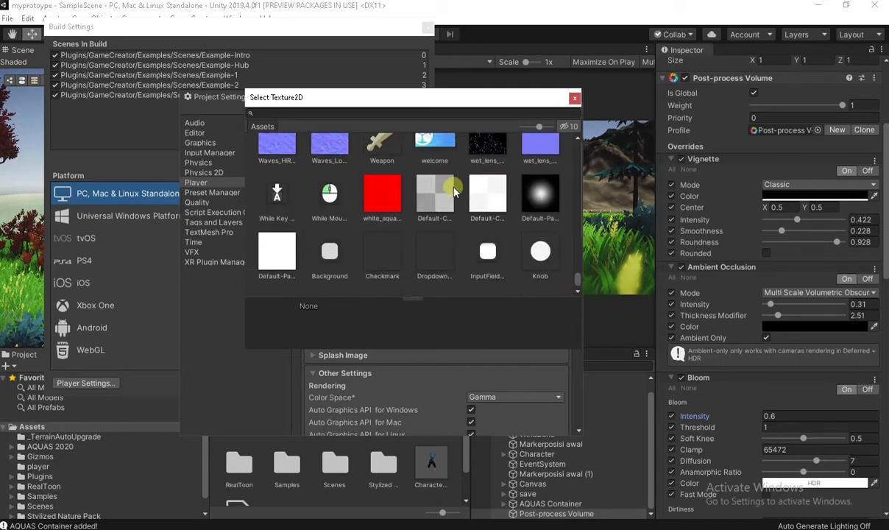
{"action": "scroll", "coordinate": [449, 190], "scroll_direction": "up", "scroll_amount": 3}
{"action": "left_click", "coordinate": [382, 211]}
{"action": "double_click", "coordinate": [381, 209]}
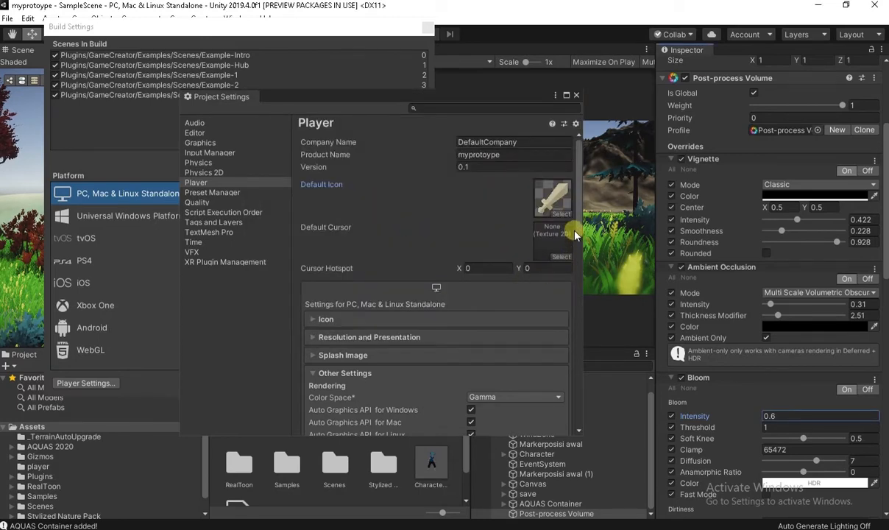
- Look through the standalone Icon sizes and the Resolution and Presentation options in the Player settings
{"action": "left_click_drag", "start_coordinate": [578, 234], "coordinate": [578, 274]}
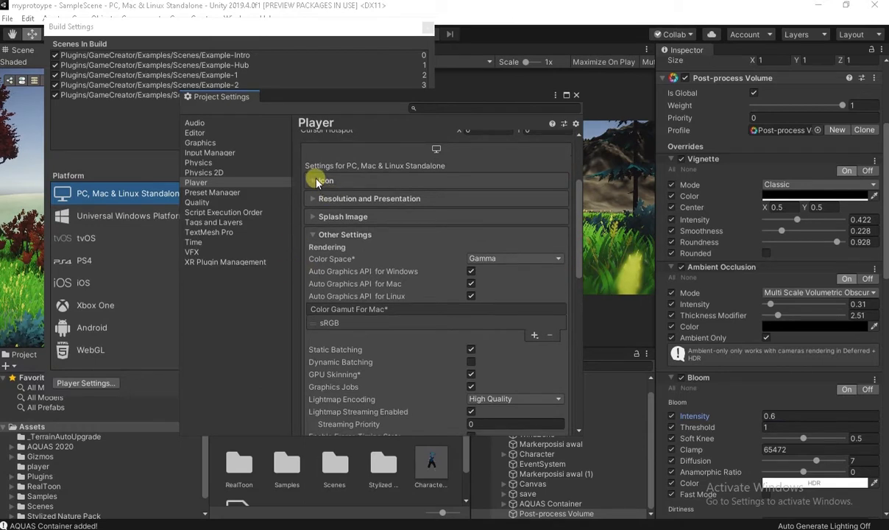
{"action": "left_click", "coordinate": [317, 181]}
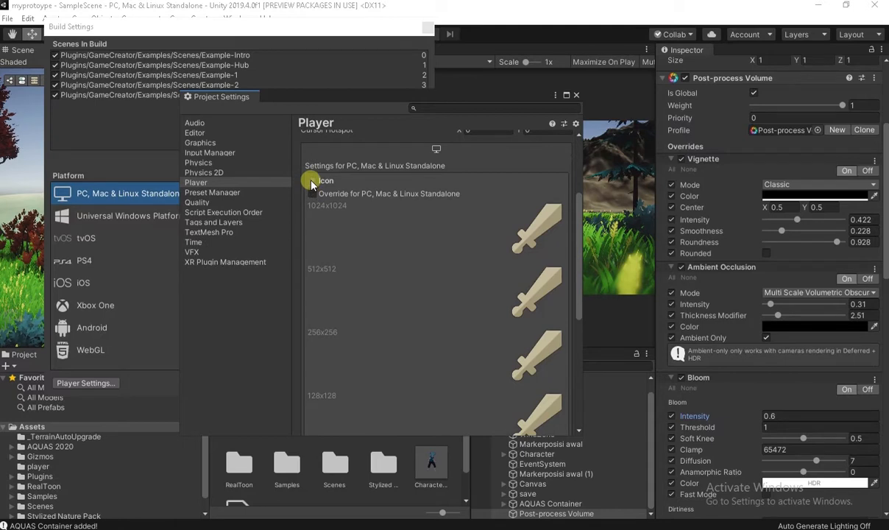
{"action": "left_click", "coordinate": [310, 181]}
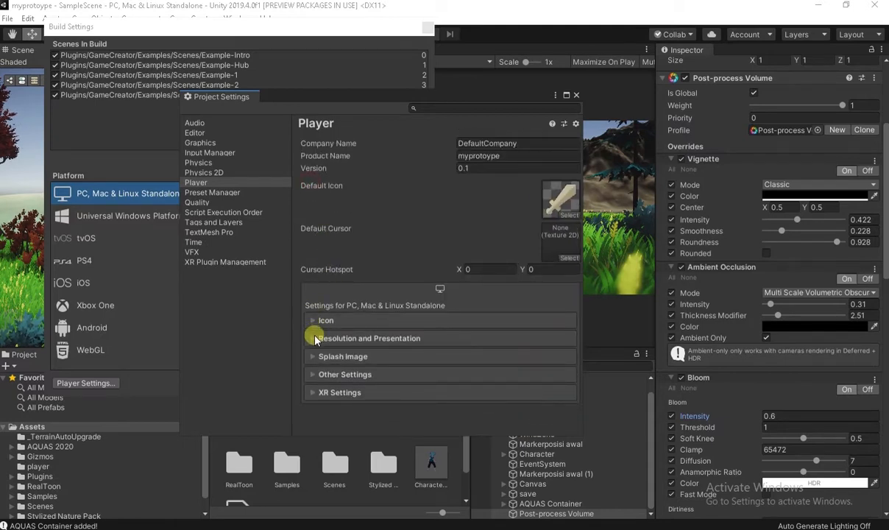
{"action": "left_click", "coordinate": [315, 338]}
{"action": "scroll", "coordinate": [377, 253], "scroll_direction": "down", "scroll_amount": 4}
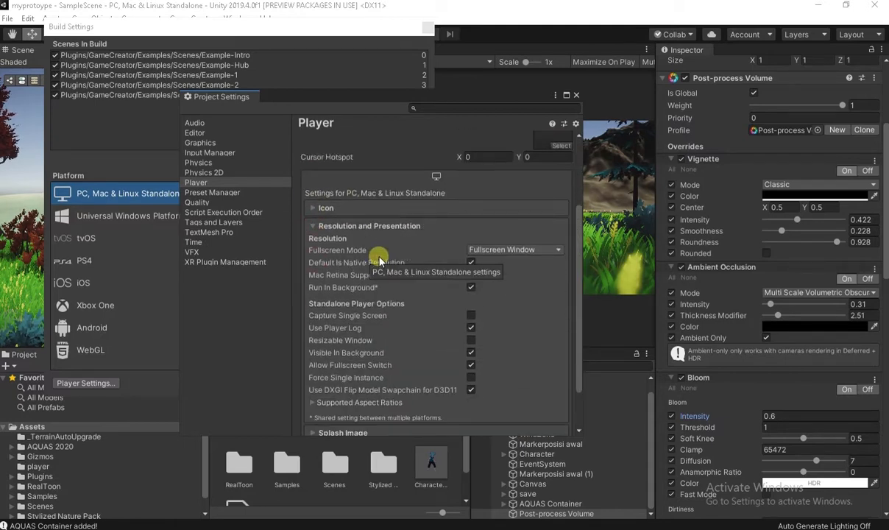
{"action": "left_click", "coordinate": [314, 225]}
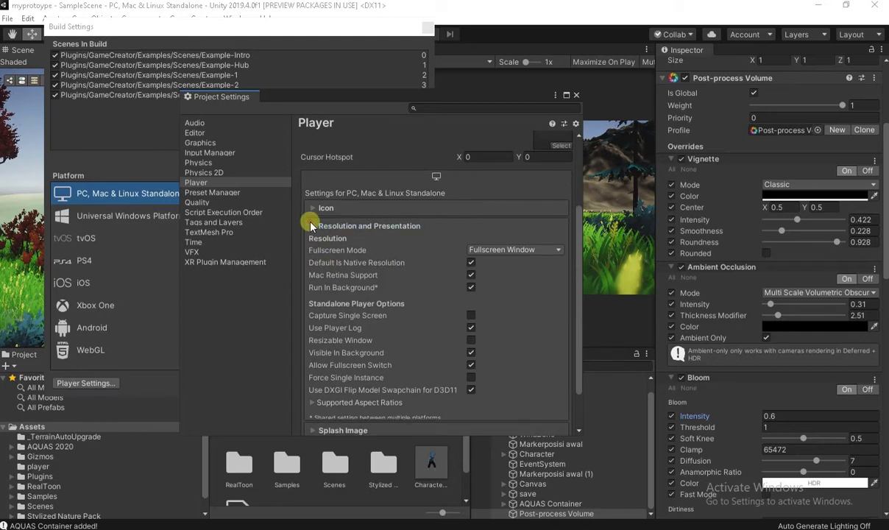
- Look through the Splash Image options in the Player settings, then close the Project Settings
{"action": "left_click", "coordinate": [315, 357]}
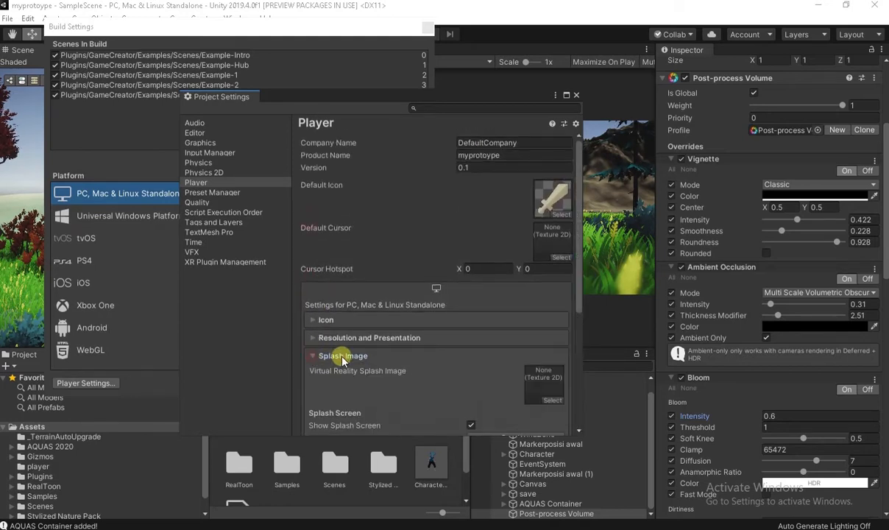
{"action": "scroll", "coordinate": [452, 340], "scroll_direction": "down", "scroll_amount": 2}
{"action": "scroll", "coordinate": [460, 346], "scroll_direction": "down", "scroll_amount": 2}
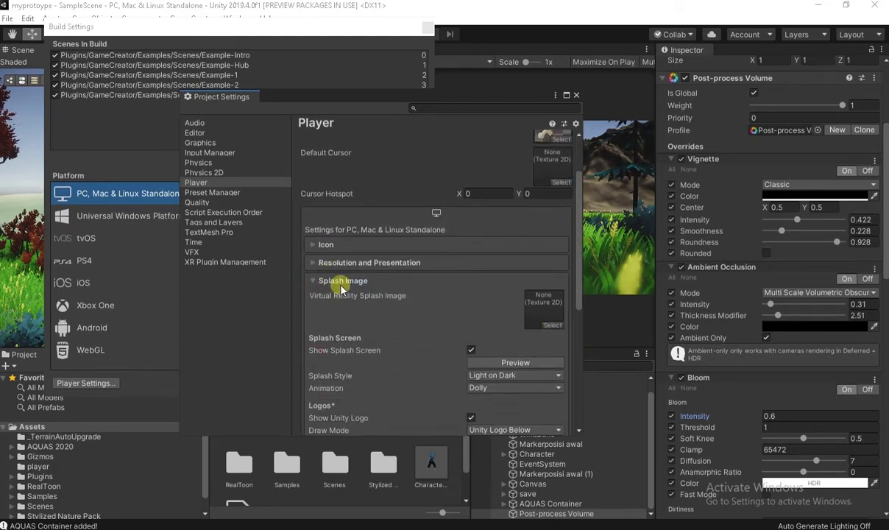
{"action": "scroll", "coordinate": [391, 298], "scroll_direction": "down", "scroll_amount": 5}
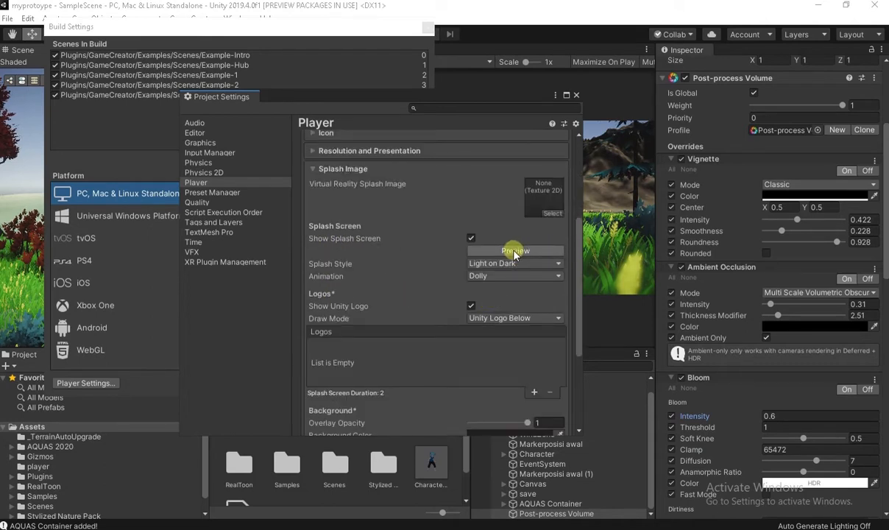
{"action": "left_click", "coordinate": [312, 168]}
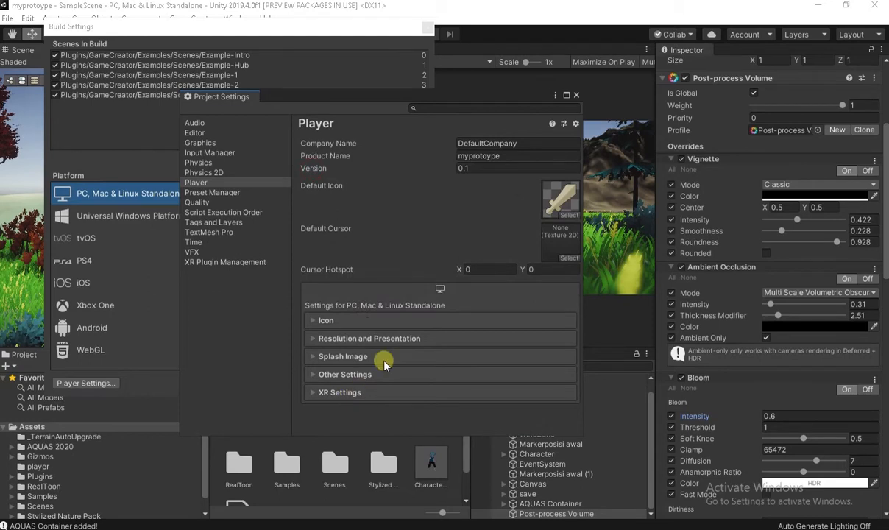
{"action": "left_click", "coordinate": [575, 94]}
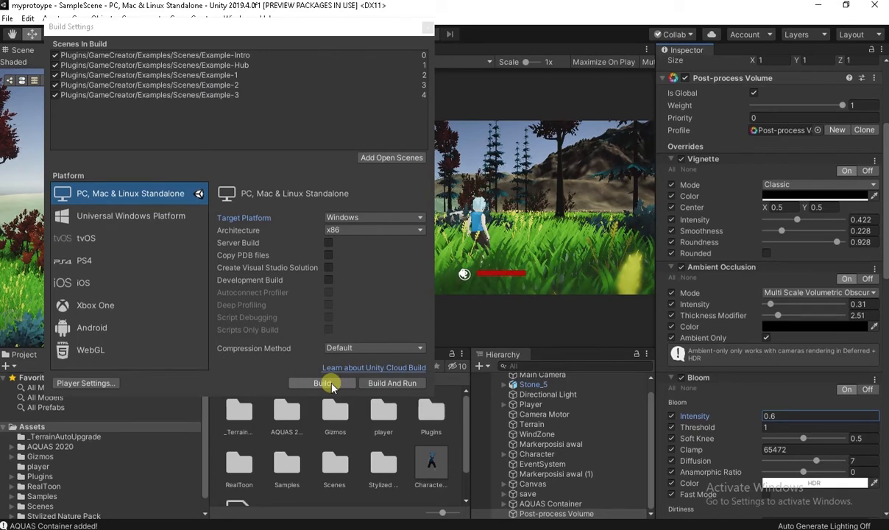
- Build the PC, Mac & Linux Standalone player with the Desktop as the output folder
{"action": "left_click", "coordinate": [324, 384]}
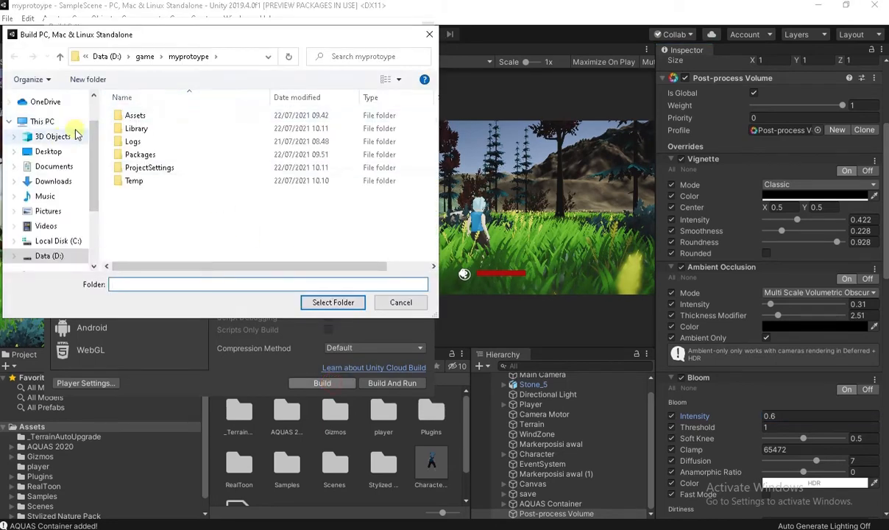
{"action": "scroll", "coordinate": [59, 158], "scroll_direction": "up", "scroll_amount": 2}
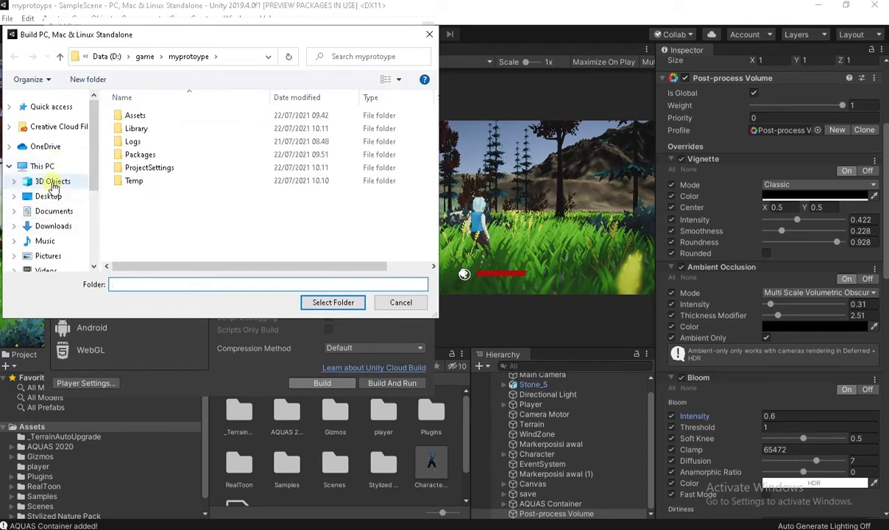
{"action": "scroll", "coordinate": [62, 221], "scroll_direction": "down", "scroll_amount": 3}
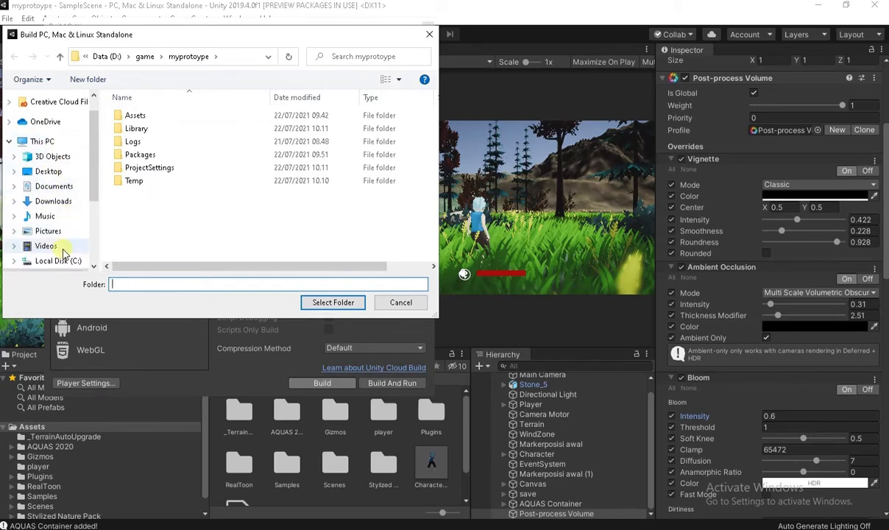
{"action": "scroll", "coordinate": [65, 206], "scroll_direction": "up", "scroll_amount": 2}
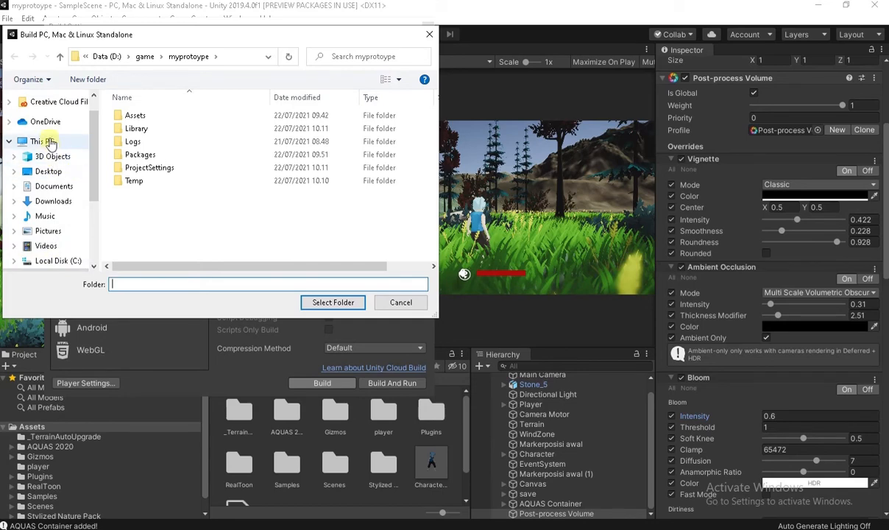
{"action": "left_click", "coordinate": [48, 171]}
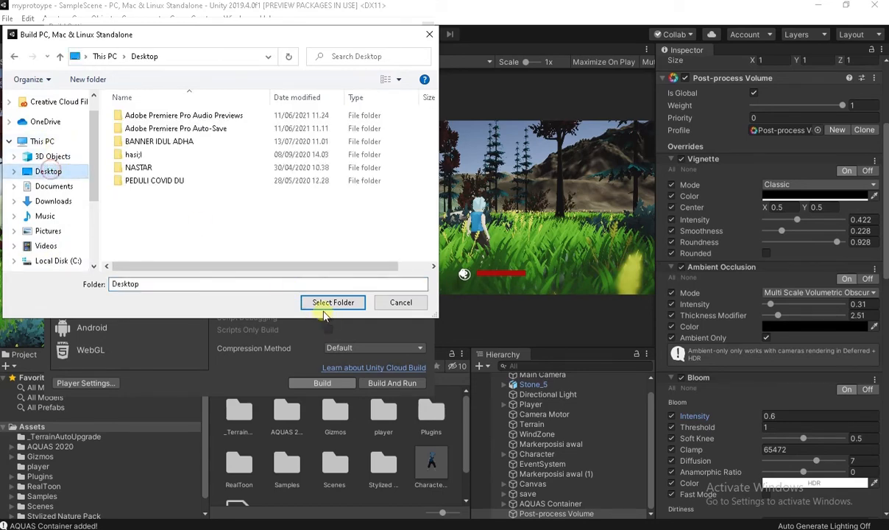
{"action": "left_click", "coordinate": [246, 286]}
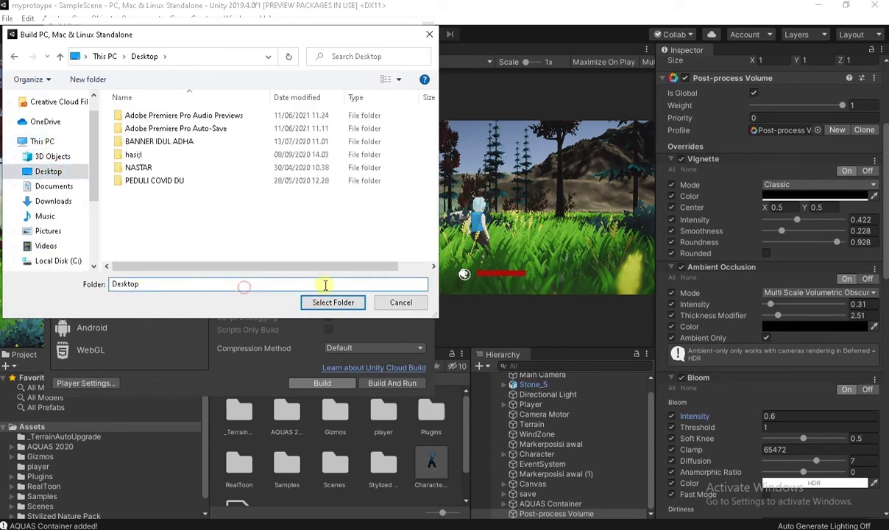
{"action": "left_click", "coordinate": [340, 303]}
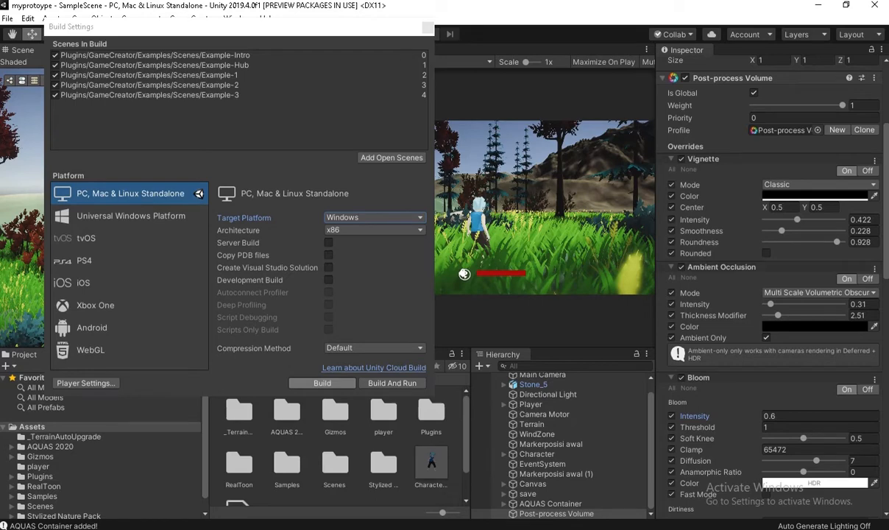
{"action": "left_click_drag", "start_coordinate": [587, 526], "coordinate": [578, 200]}
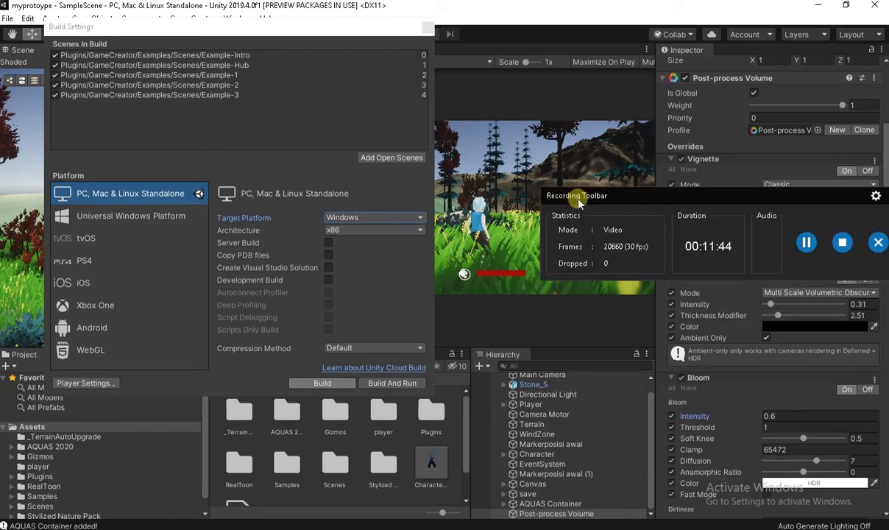
{"action": "left_click", "coordinate": [807, 243]}
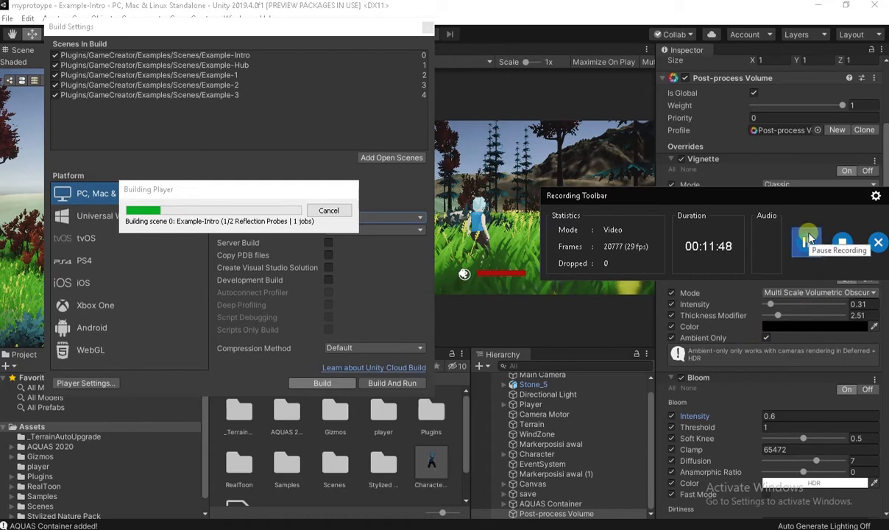
{"action": "left_click", "coordinate": [810, 238]}
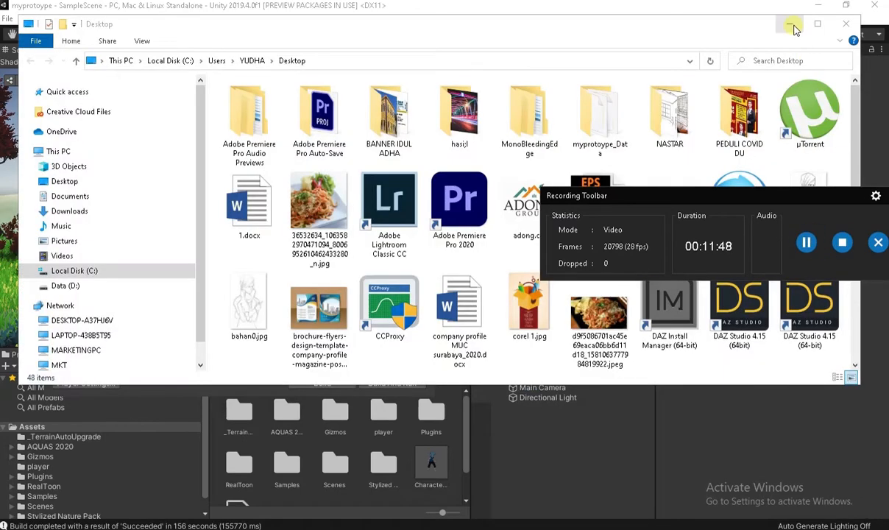
- Close the Build Settings and minimize Unity and the open File Explorer windows to reach the desktop
{"action": "left_click", "coordinate": [794, 26]}
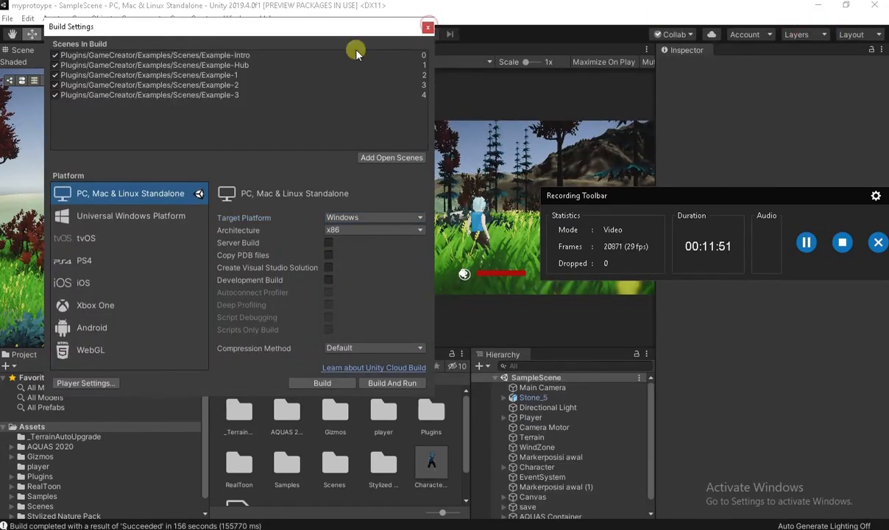
{"action": "left_click", "coordinate": [428, 29]}
{"action": "left_click", "coordinate": [816, 6]}
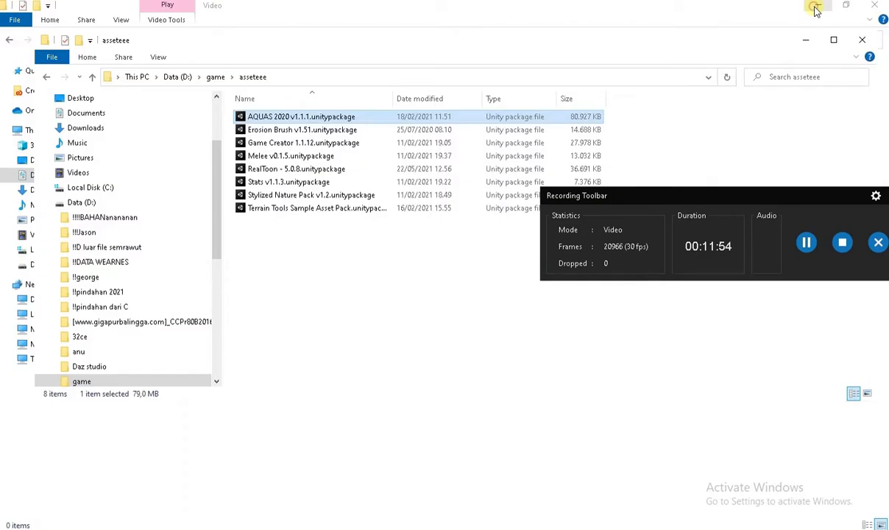
{"action": "left_click", "coordinate": [816, 9]}
{"action": "left_click", "coordinate": [805, 39]}
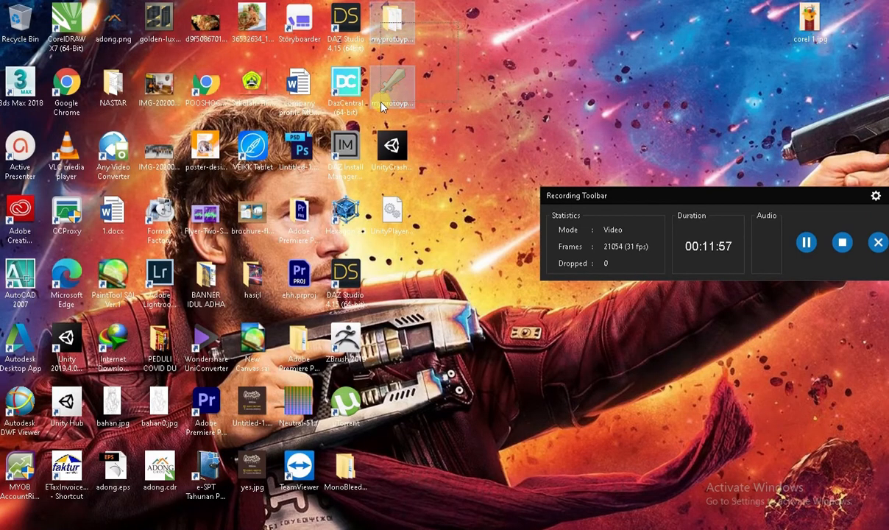
- Look over the built game files on the desktop, from the myprototype data folder to the Unity player file
{"action": "left_click_drag", "start_coordinate": [381, 103], "coordinate": [380, 104]}
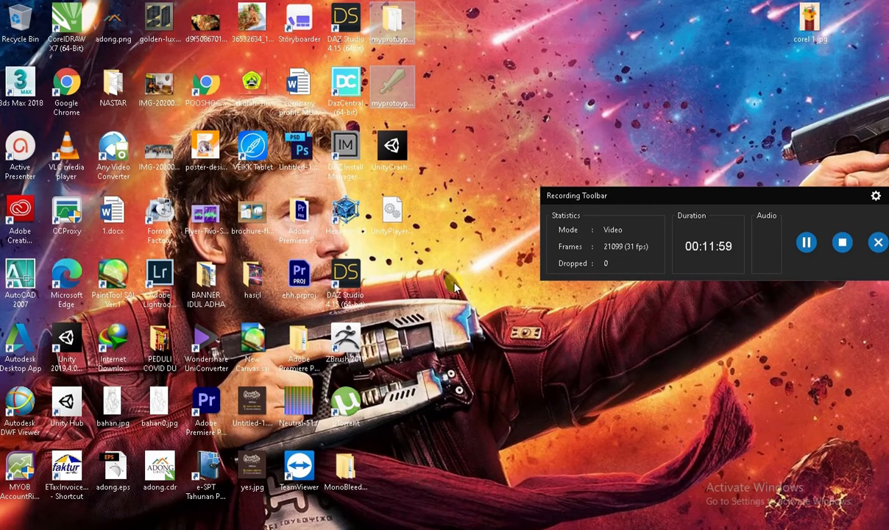
{"action": "left_click_drag", "start_coordinate": [452, 282], "coordinate": [387, 13]}
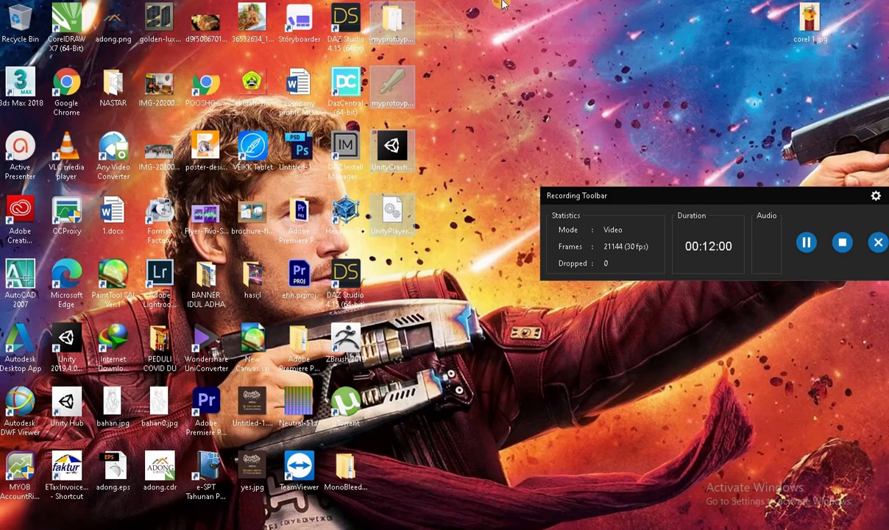
{"action": "left_click", "coordinate": [359, 475]}
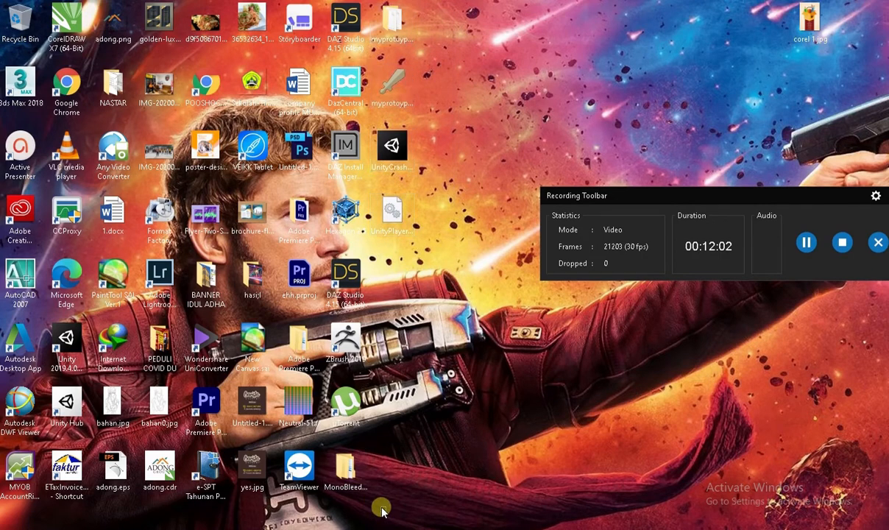
- Create a new folder named game on the desktop
{"action": "right_click", "coordinate": [517, 87]}
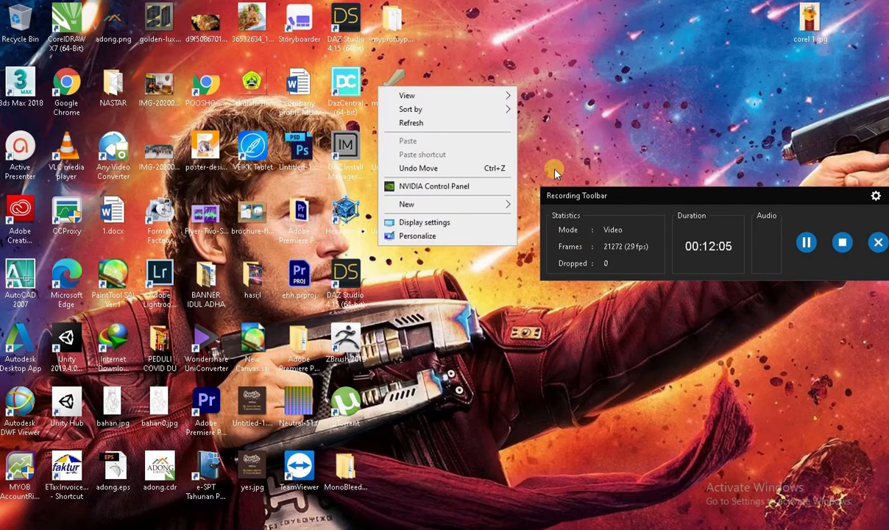
{"action": "left_click", "coordinate": [444, 206]}
{"action": "left_click", "coordinate": [543, 207]}
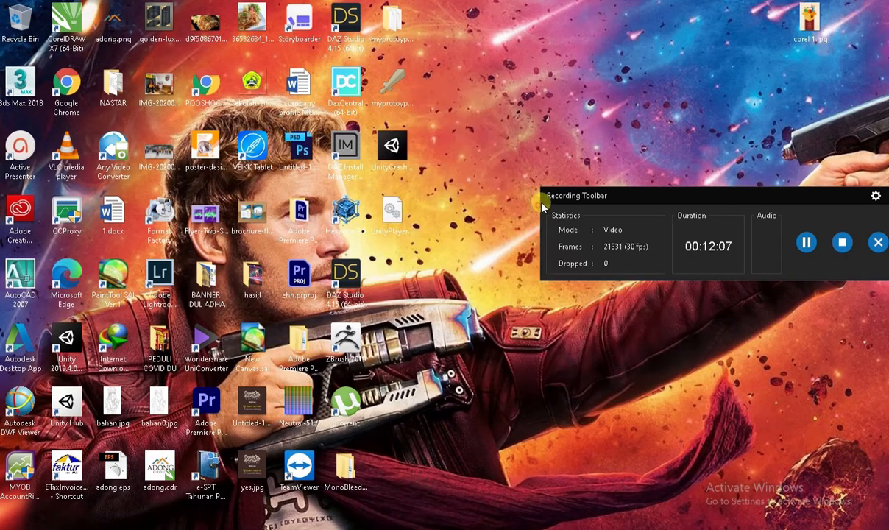
{"action": "type", "text": "game"}
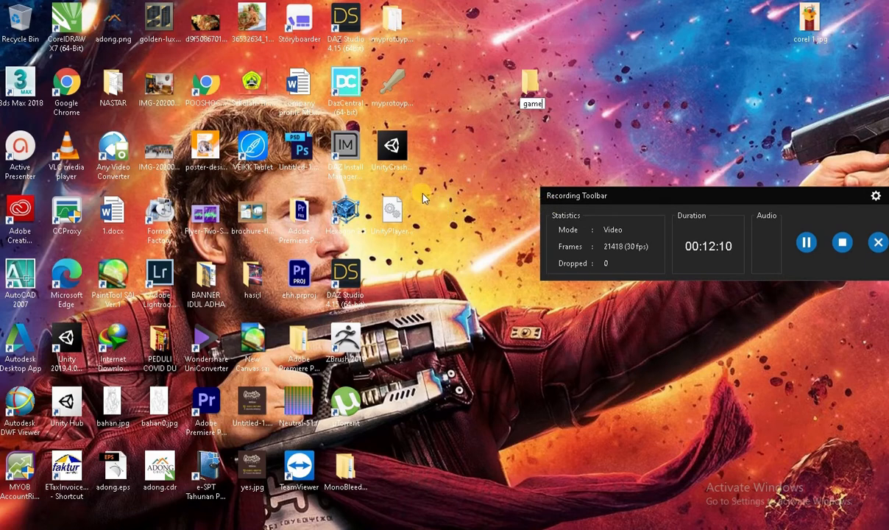
{"action": "key", "text": "Return"}
- Move the built game files and folders, including MonoBleedingEdge, from the desktop into the game folder
{"action": "left_click_drag", "start_coordinate": [433, 245], "coordinate": [394, 20]}
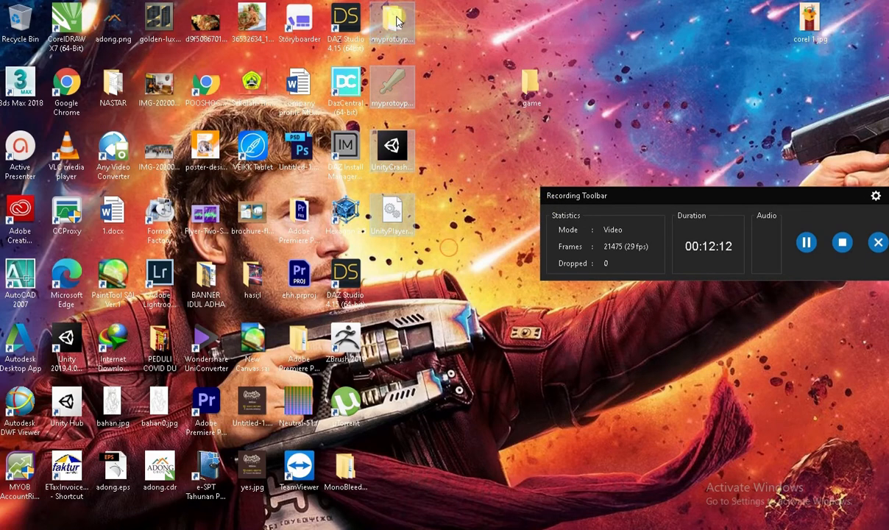
{"action": "left_click", "coordinate": [346, 467], "text": "ctrl"}
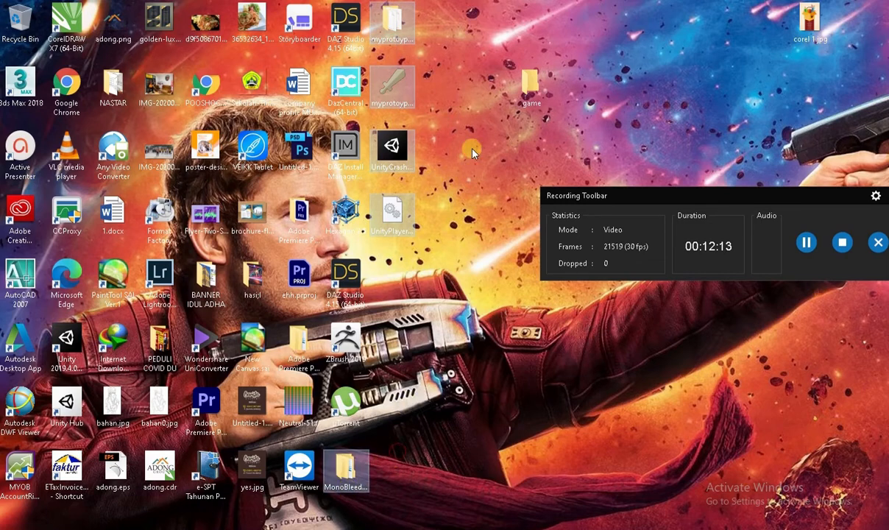
{"action": "left_click_drag", "start_coordinate": [404, 31], "coordinate": [533, 83]}
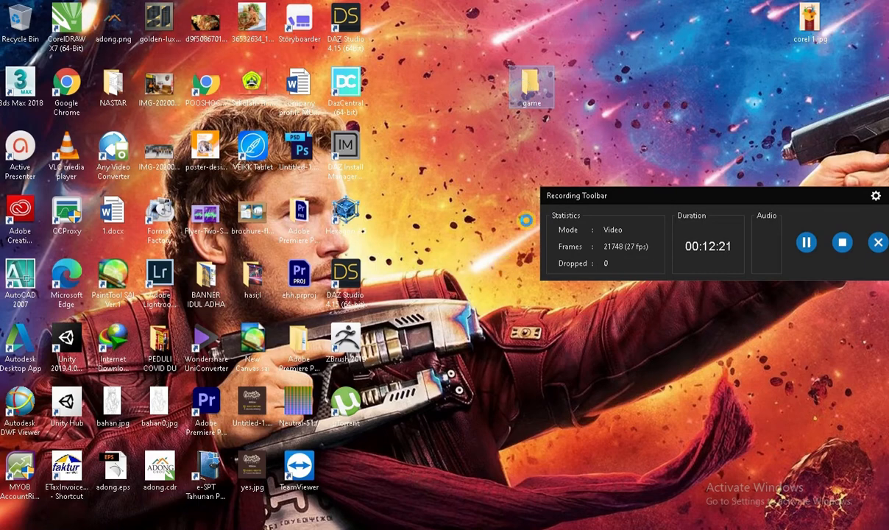
- Check the properties of the game folder for its total size, then close them
{"action": "right_click", "coordinate": [521, 95]}
{"action": "left_click", "coordinate": [388, 410]}
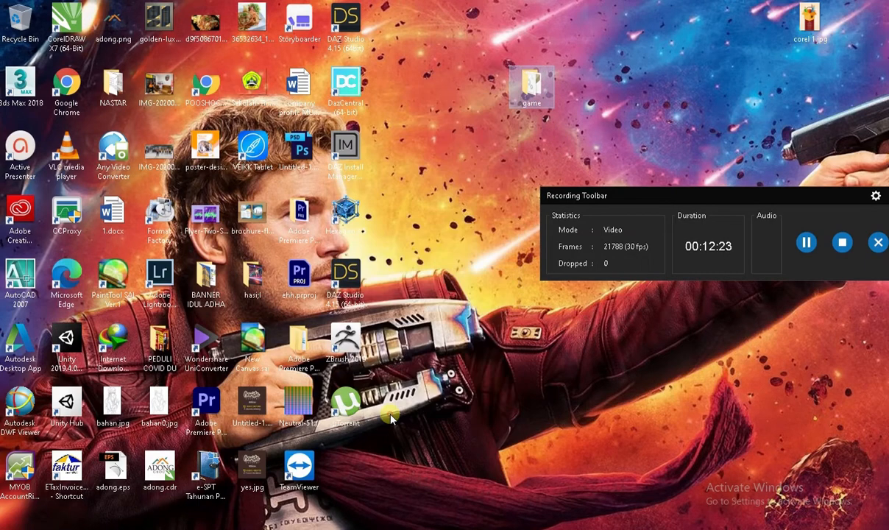
{"action": "left_click_drag", "start_coordinate": [657, 103], "coordinate": [461, 108]}
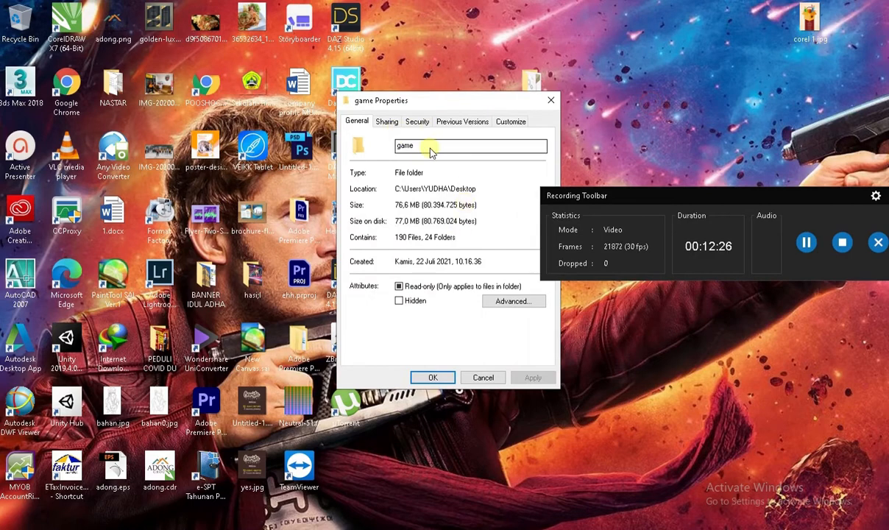
{"action": "left_click", "coordinate": [550, 100]}
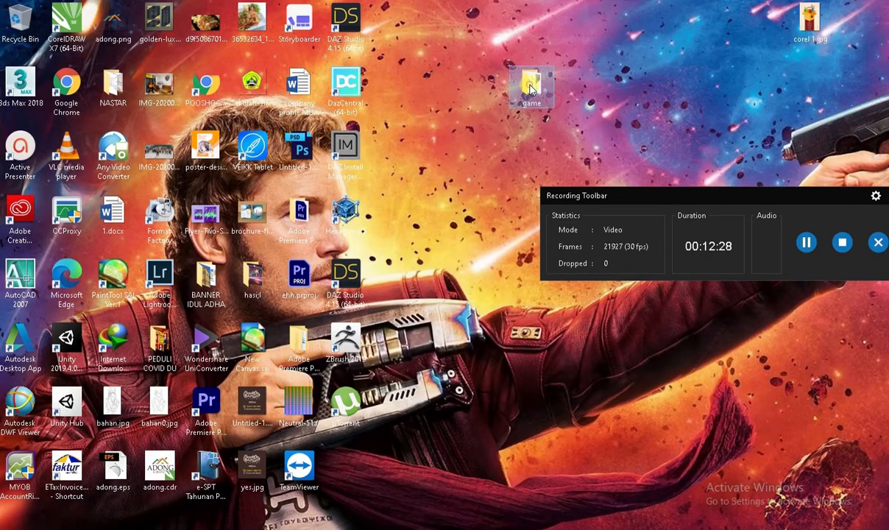
- Open the game folder and run myprotoype.exe to test which scene the built game starts with
{"action": "double_click", "coordinate": [530, 83]}
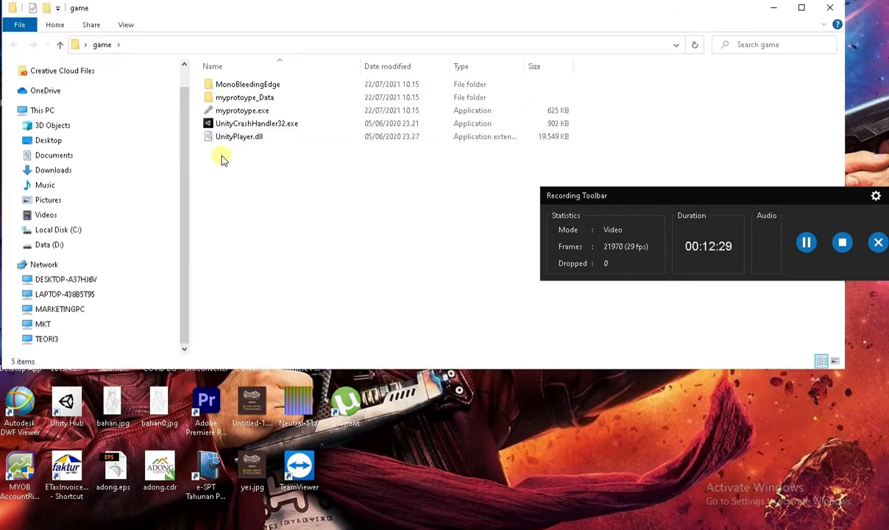
{"action": "left_click", "coordinate": [239, 116]}
{"action": "double_click", "coordinate": [238, 114]}
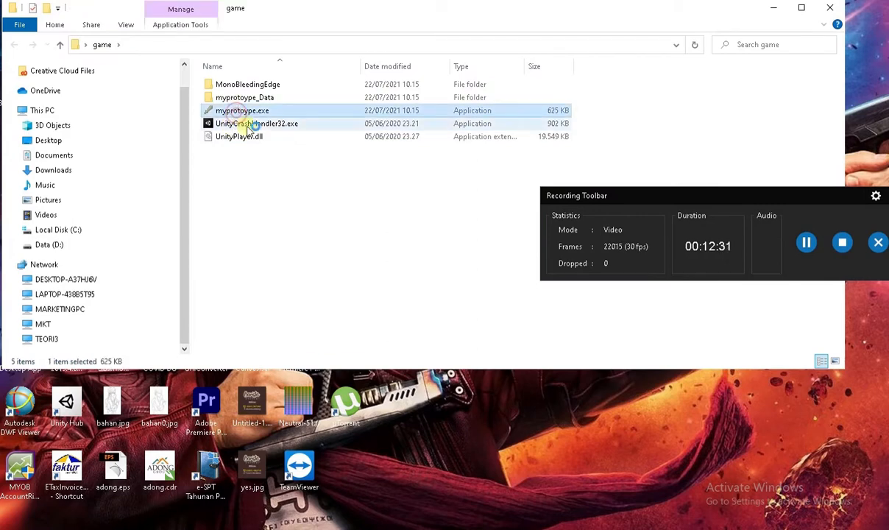
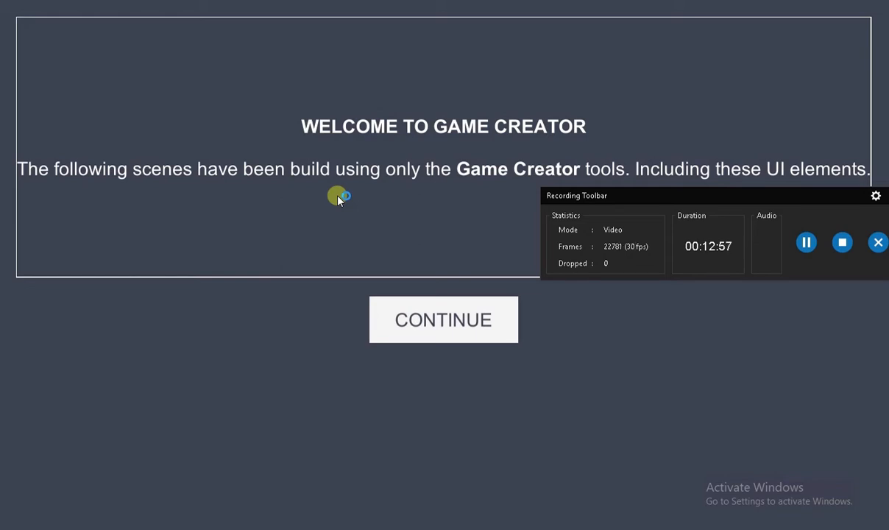
{"action": "left_click_drag", "start_coordinate": [693, 193], "coordinate": [671, 397]}
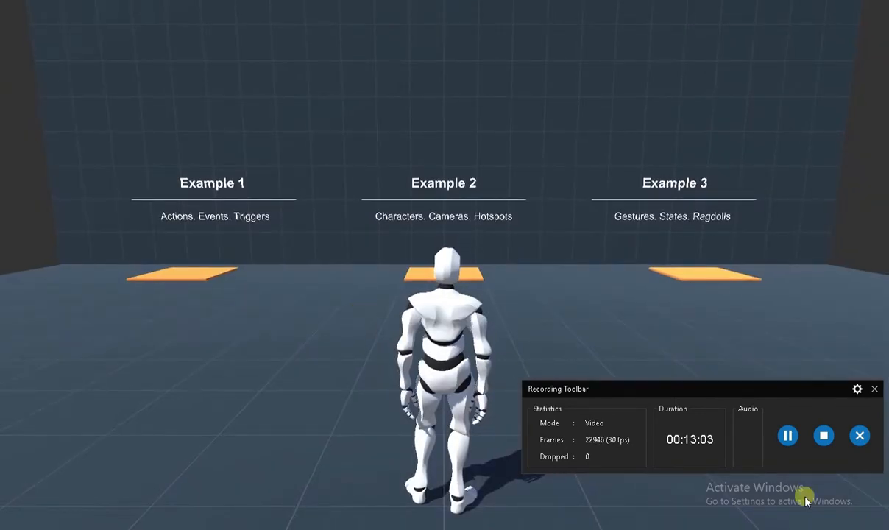
{"action": "left_click_drag", "start_coordinate": [690, 389], "coordinate": [733, 276]}
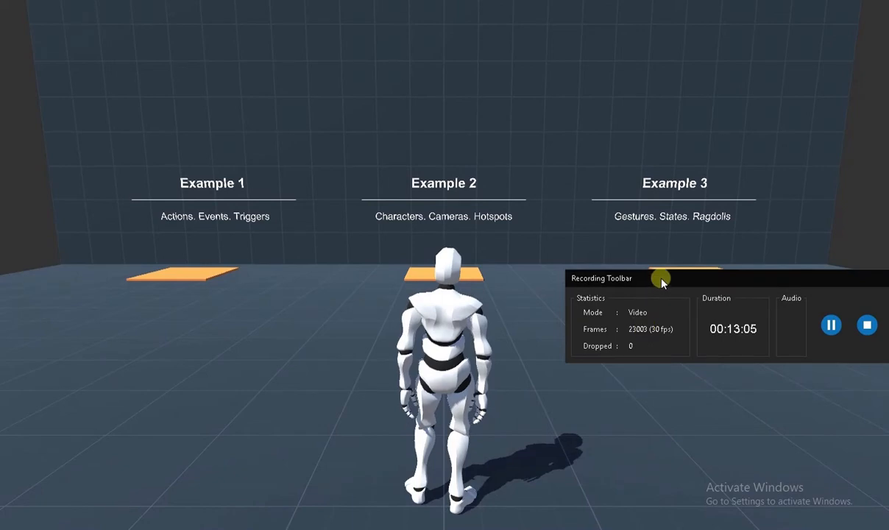
{"action": "left_click_drag", "start_coordinate": [661, 280], "coordinate": [597, 252]}
{"action": "left_click", "coordinate": [767, 295]}
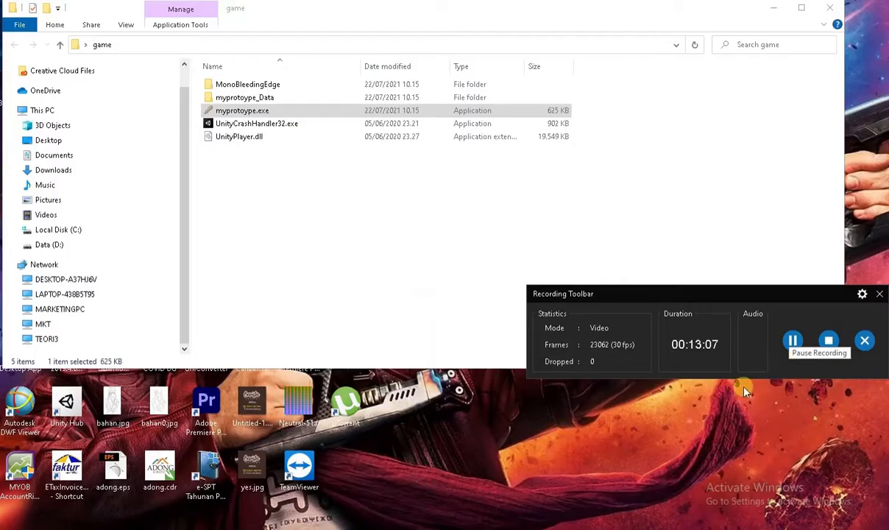
- Switch back to Unity and select SampleScene in the Hierarchy to identify the open scene
{"action": "key", "text": "alt+Tab"}
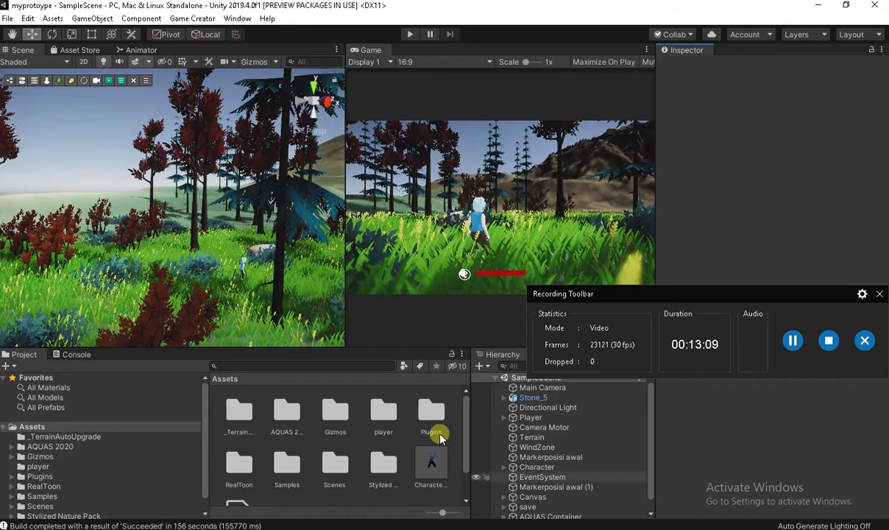
{"action": "left_click_drag", "start_coordinate": [616, 292], "coordinate": [618, 215]}
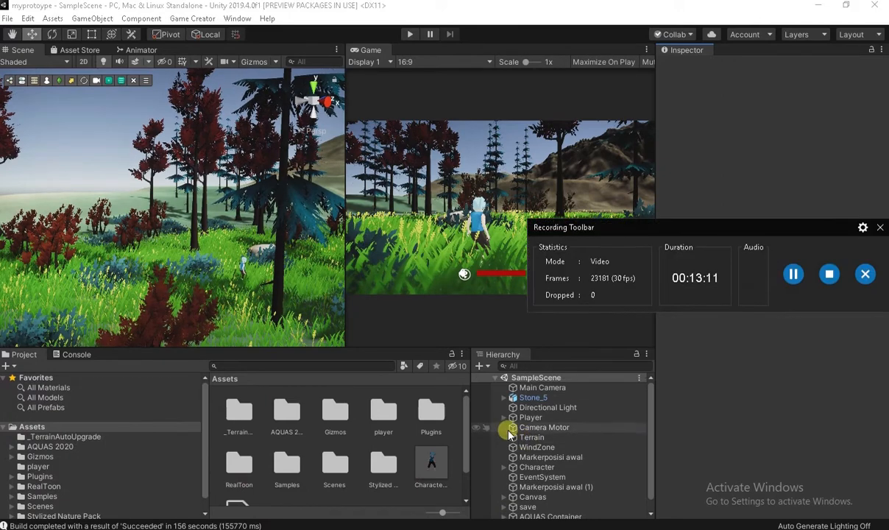
{"action": "left_click", "coordinate": [538, 378]}
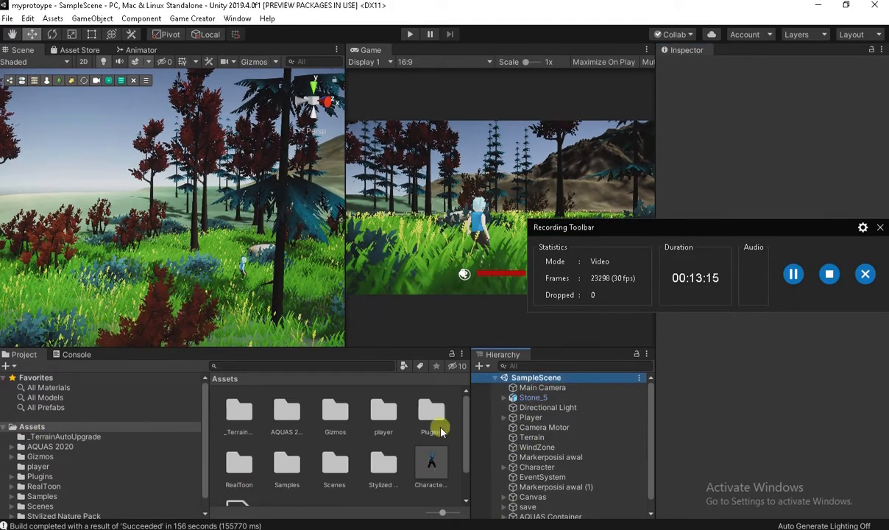
- Review the Player settings and the scenes included in the build, then close the Project Settings and Build Settings
{"action": "left_click", "coordinate": [6, 18]}
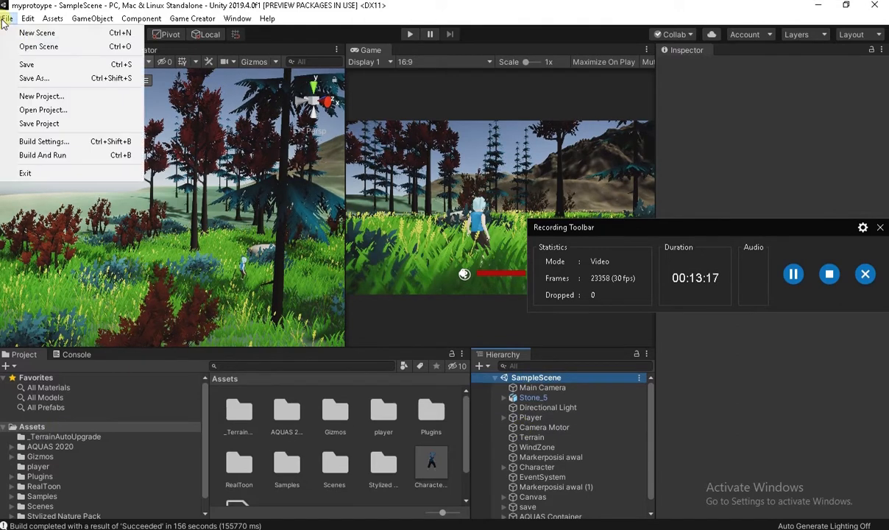
{"action": "left_click", "coordinate": [52, 141]}
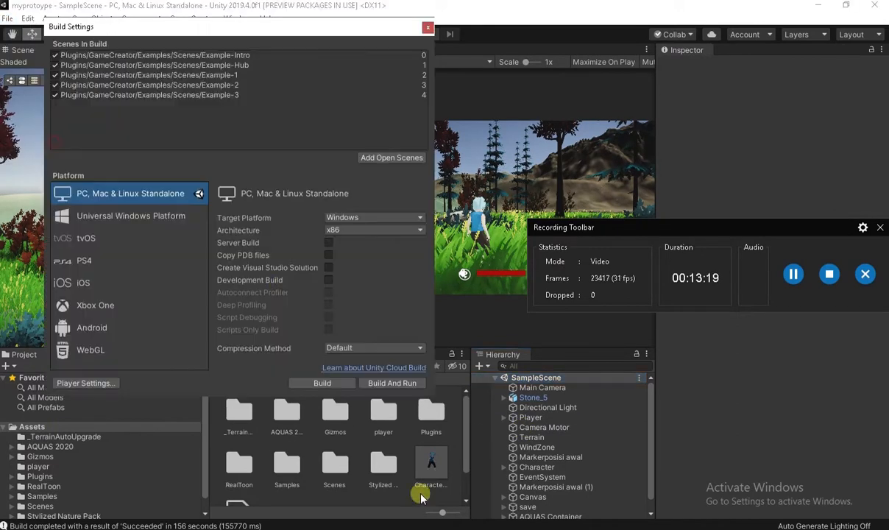
{"action": "left_click", "coordinate": [96, 385]}
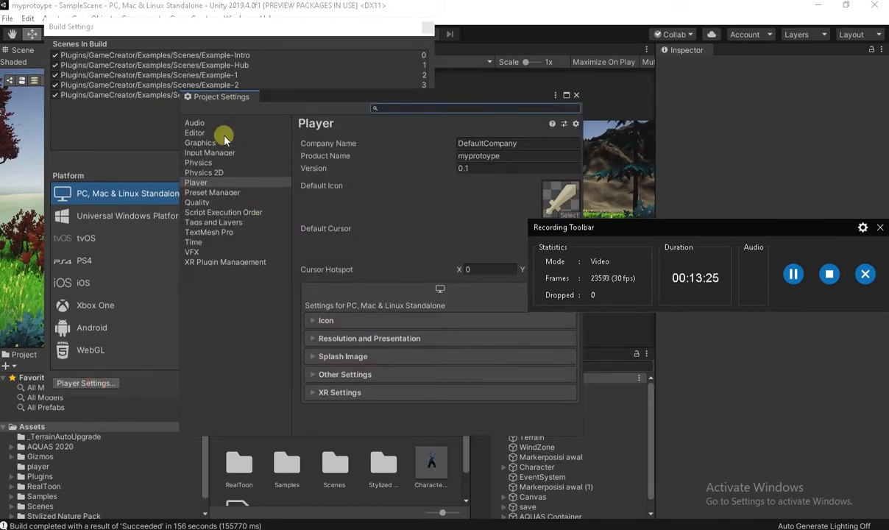
{"action": "left_click", "coordinate": [230, 265]}
{"action": "left_click", "coordinate": [204, 254]}
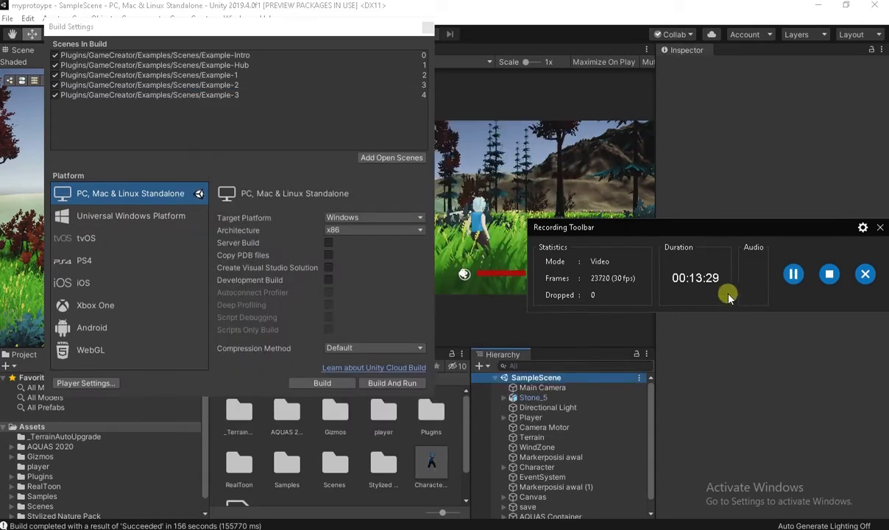
{"action": "left_click_drag", "start_coordinate": [213, 30], "coordinate": [219, 42]}
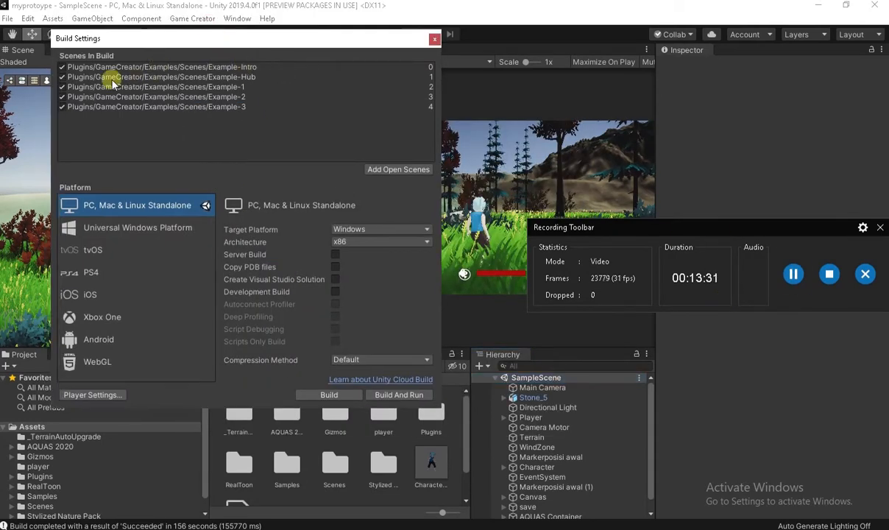
{"action": "left_click", "coordinate": [434, 38]}
- Reopen the Build Settings and exclude all five GameCreator example scenes from the build
{"action": "left_click", "coordinate": [6, 19]}
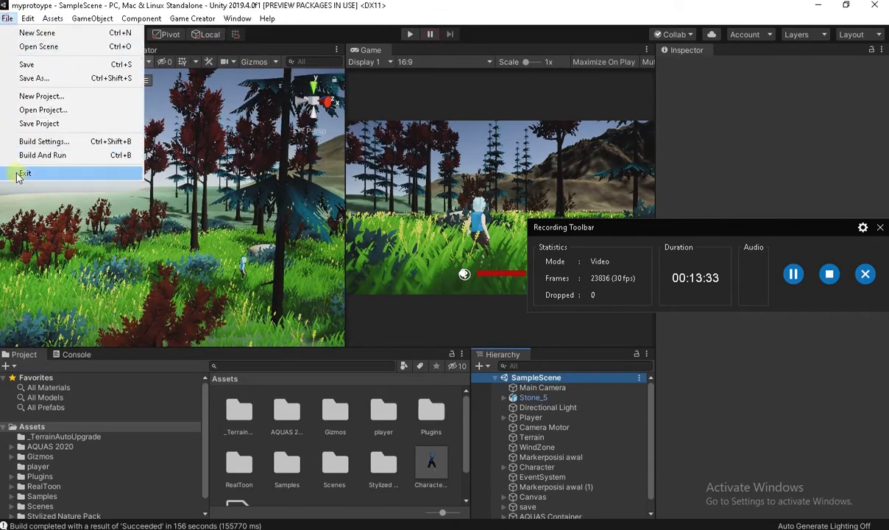
{"action": "left_click", "coordinate": [44, 141]}
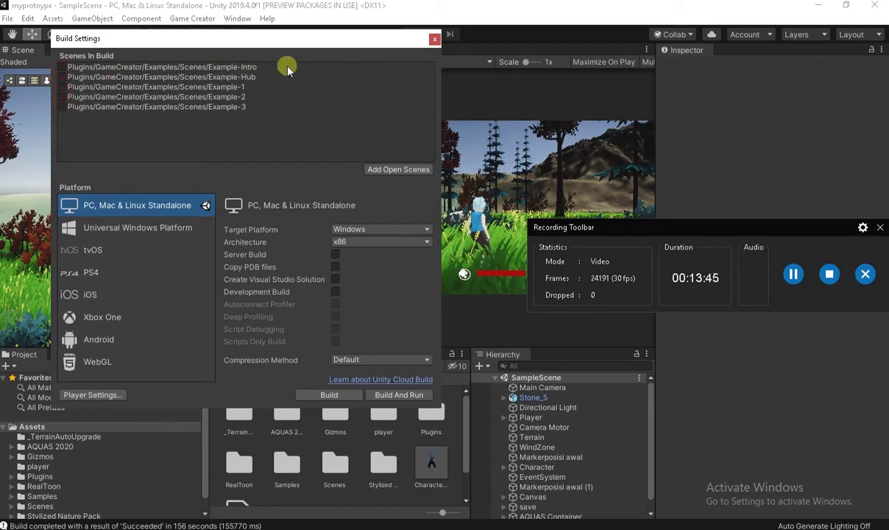
{"action": "left_click_drag", "start_coordinate": [180, 46], "coordinate": [170, 61]}
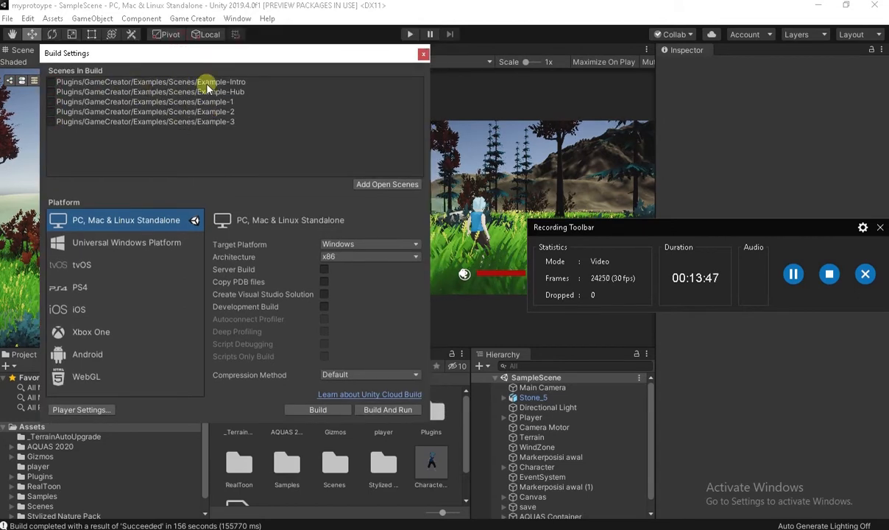
- Add the open SampleScene to the Scenes In Build and move it to the top of the list
{"action": "left_click", "coordinate": [395, 185]}
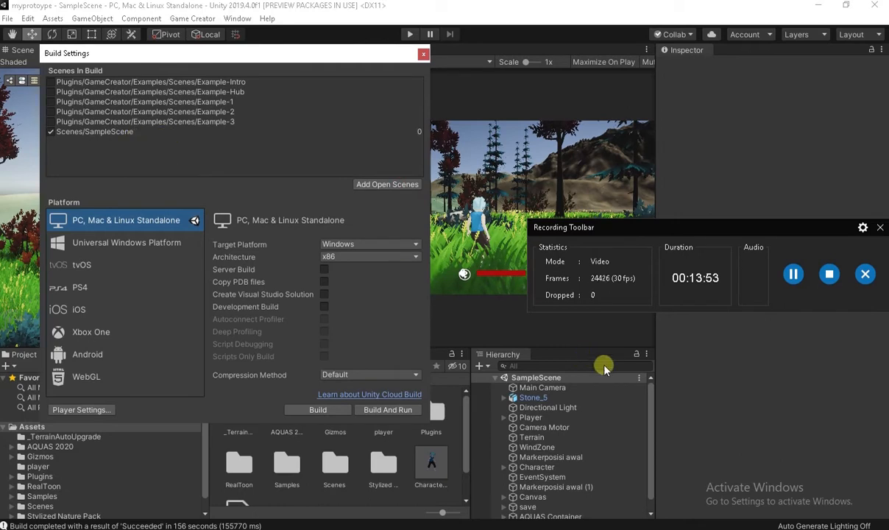
{"action": "left_click", "coordinate": [106, 132]}
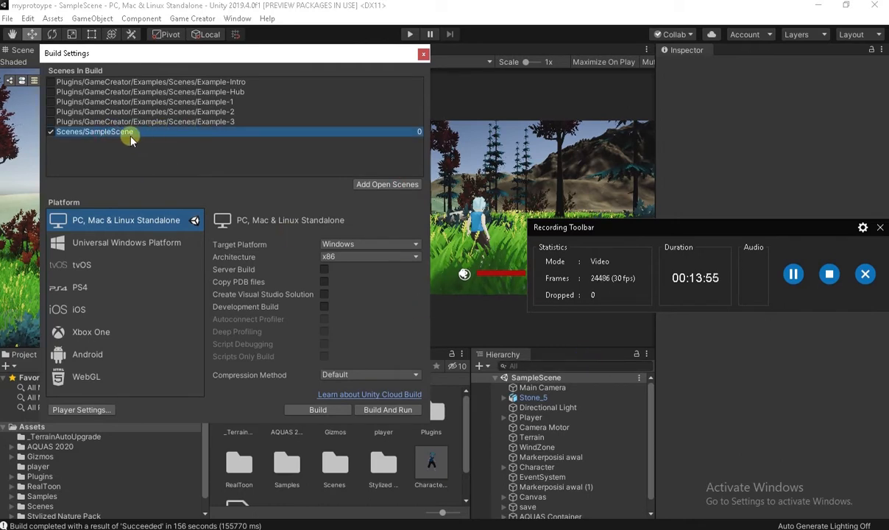
{"action": "left_click_drag", "start_coordinate": [126, 136], "coordinate": [156, 82]}
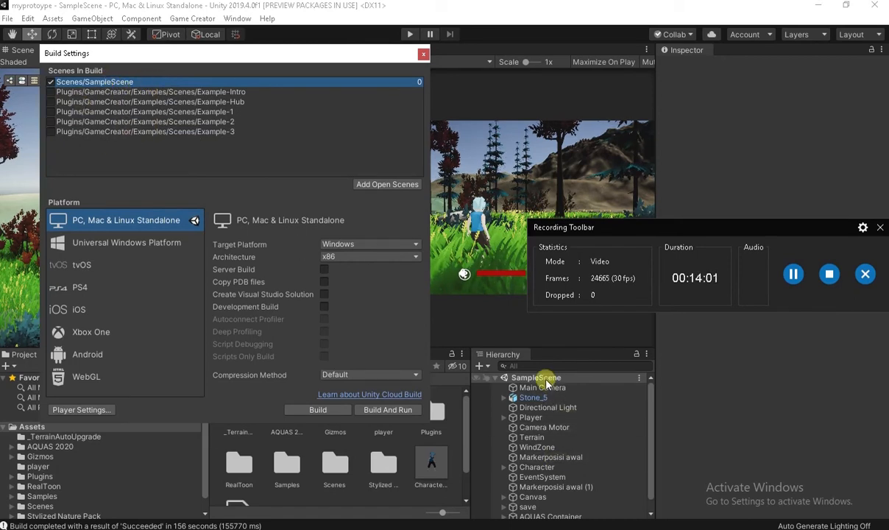
- Build the PC, Mac & Linux Standalone player into the game folder on the Desktop and bring up its output files
{"action": "left_click", "coordinate": [320, 410]}
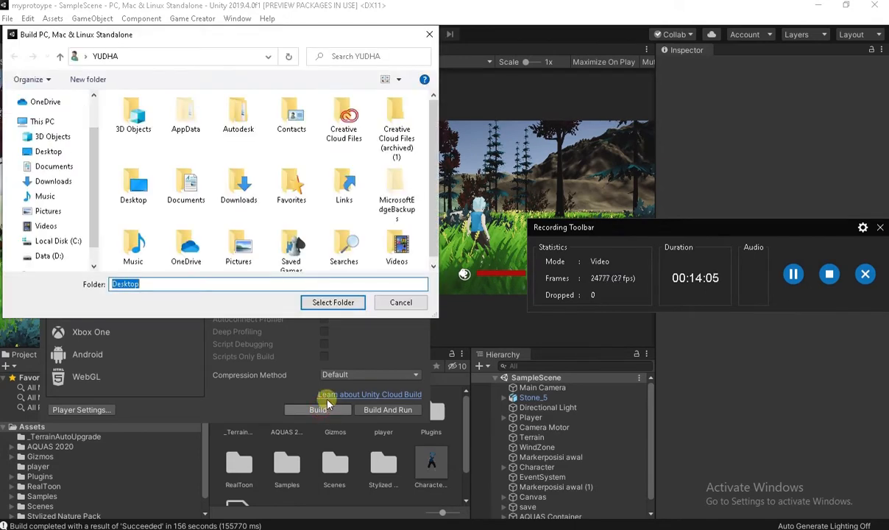
{"action": "scroll", "coordinate": [259, 242], "scroll_direction": "down", "scroll_amount": 1}
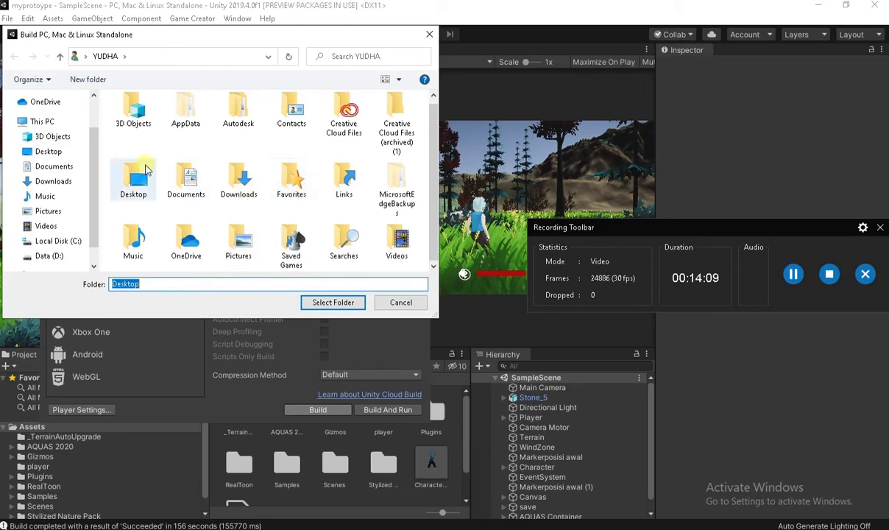
{"action": "scroll", "coordinate": [241, 241], "scroll_direction": "up", "scroll_amount": 1}
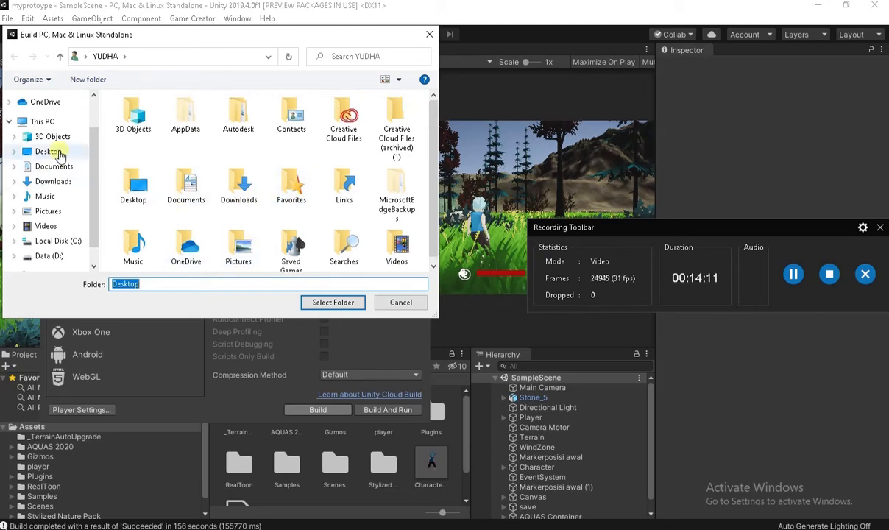
{"action": "left_click", "coordinate": [61, 153]}
{"action": "double_click", "coordinate": [137, 158]}
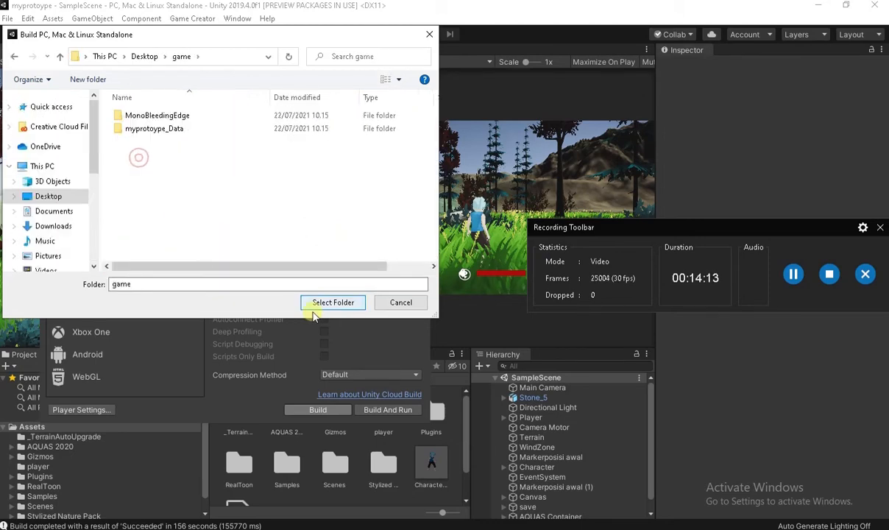
{"action": "left_click", "coordinate": [324, 305]}
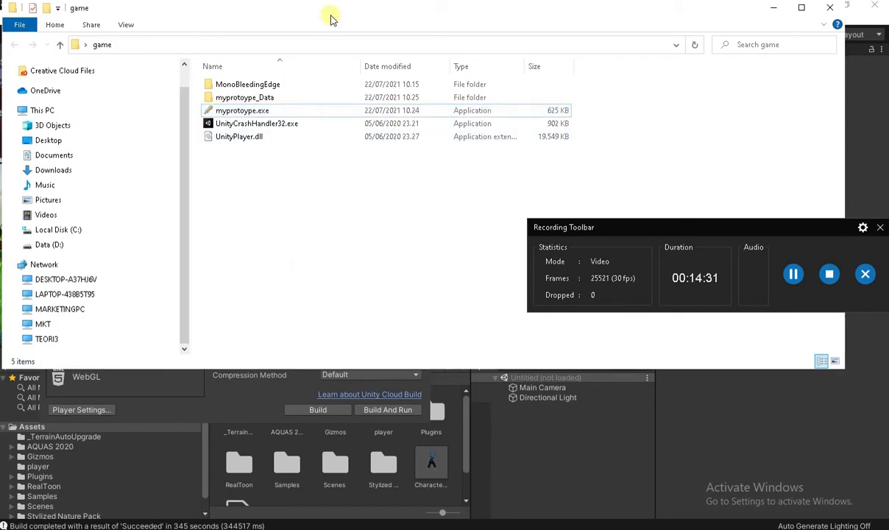
{"action": "left_click_drag", "start_coordinate": [331, 13], "coordinate": [349, 32]}
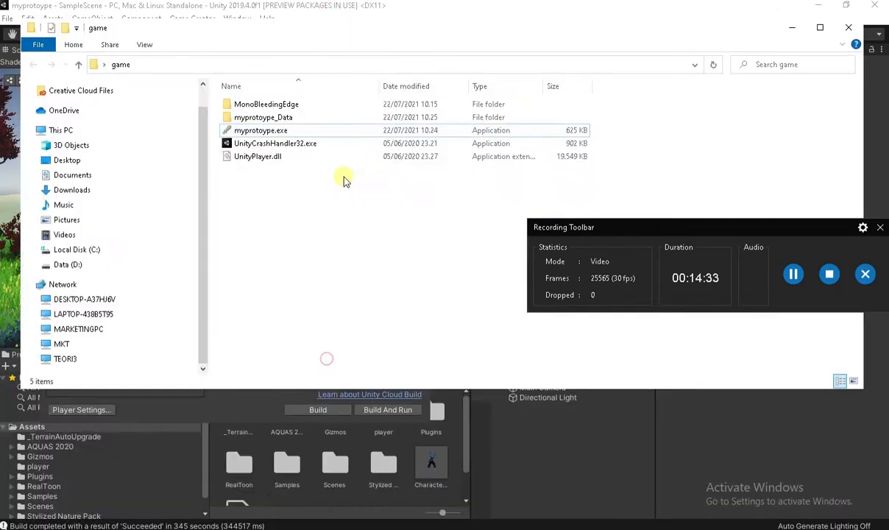
- Launch the built myprotoype.exe and run the character through the forest to the sword-wielding enemy near the shore
{"action": "left_click", "coordinate": [276, 131]}
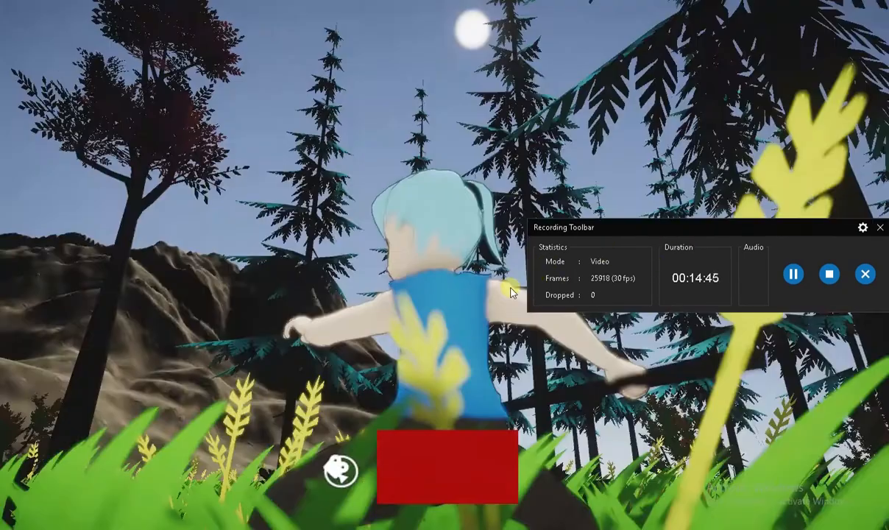
{"action": "left_click", "coordinate": [486, 306]}
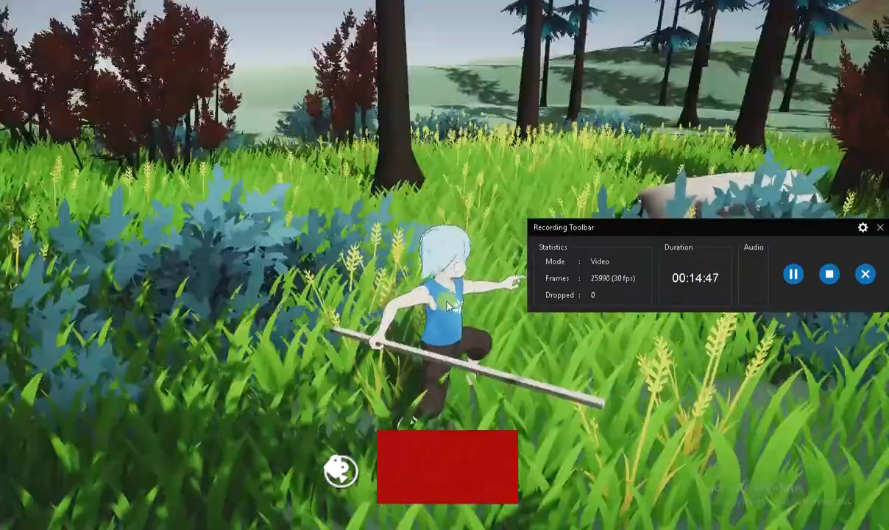
{"action": "key", "text": "w"}
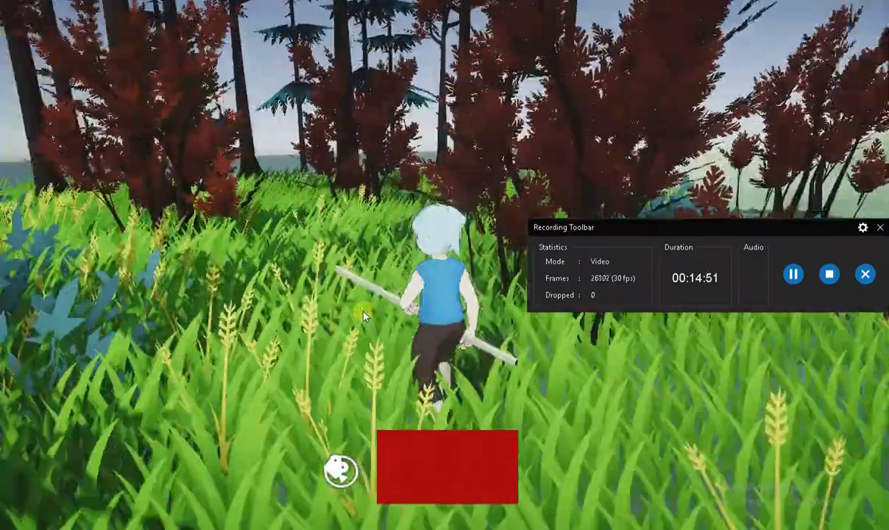
{"action": "key", "text": "a"}
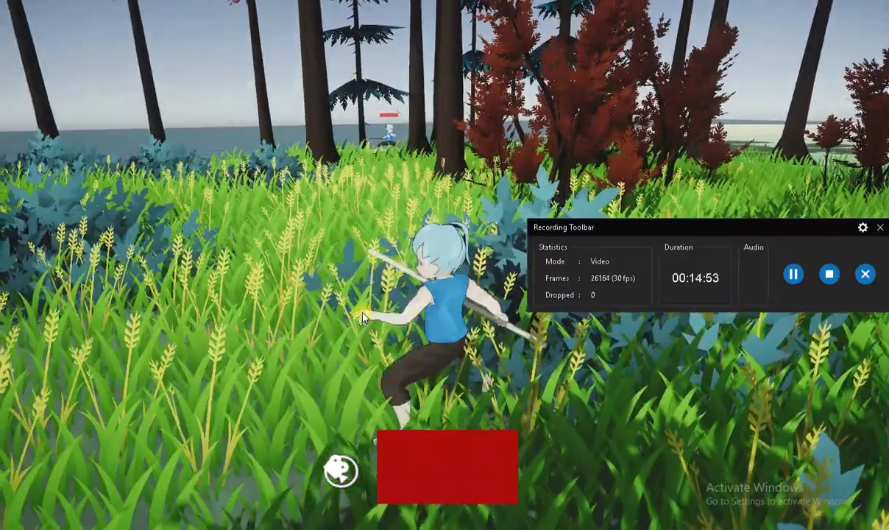
{"action": "key", "text": "w"}
{"action": "key", "text": "w"}
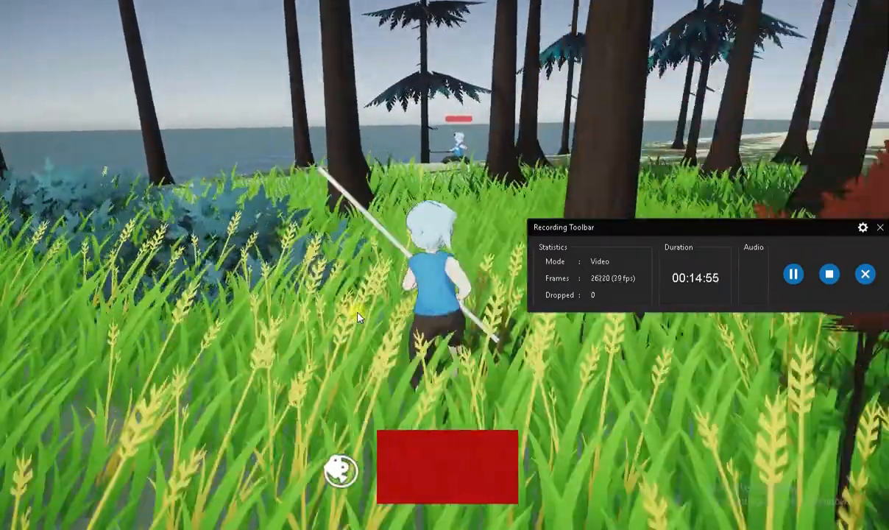
{"action": "key", "text": "w"}
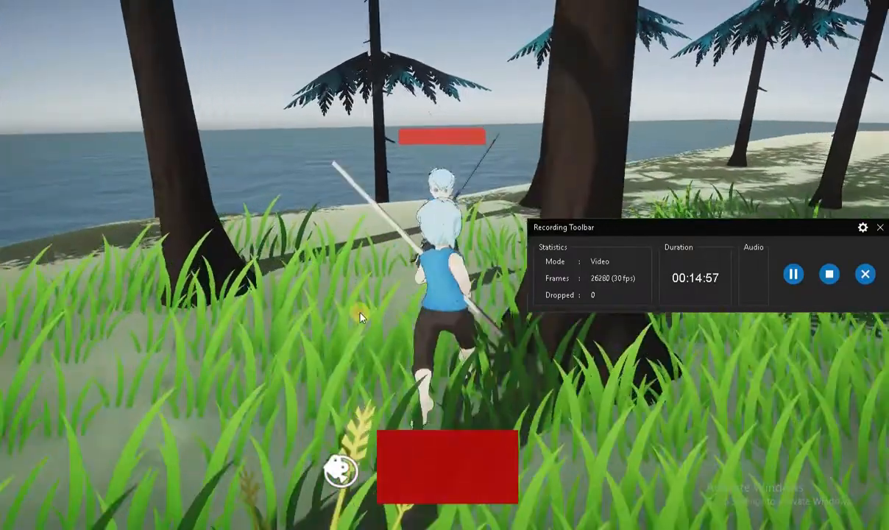
- Test the melee combat by striking the first enemy with the staff and closing in again after being knocked back
{"action": "left_click", "coordinate": [360, 317]}
{"action": "left_click", "coordinate": [360, 317]}
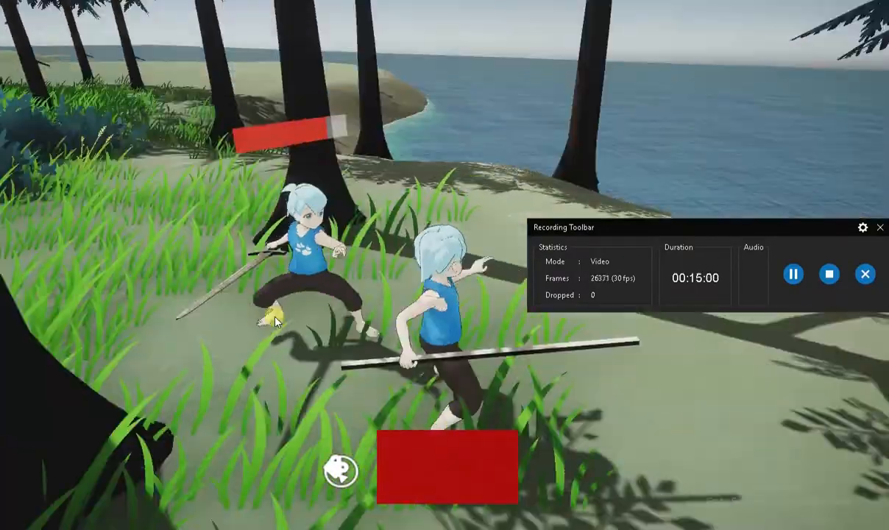
{"action": "left_click", "coordinate": [275, 316]}
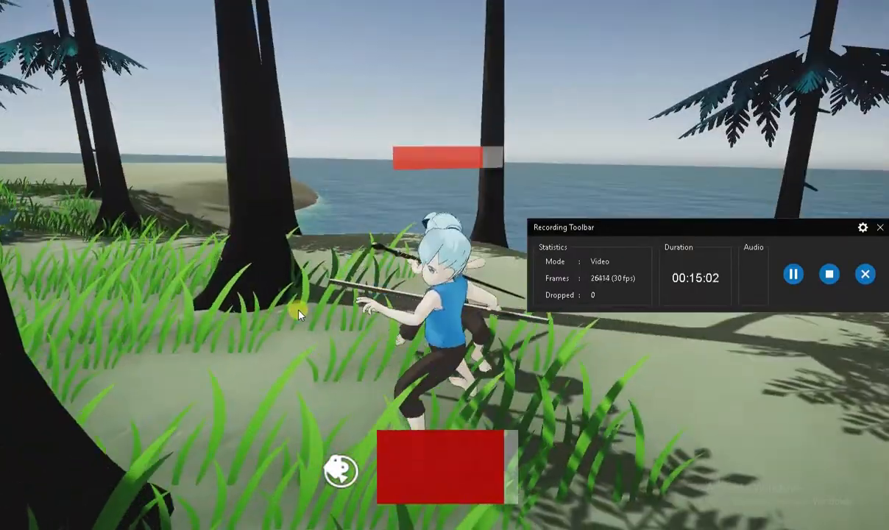
{"action": "left_click", "coordinate": [297, 312]}
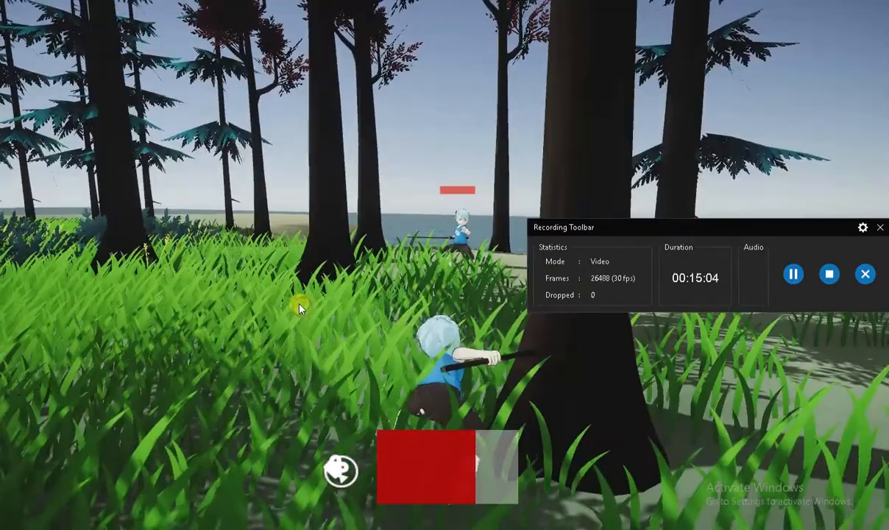
{"action": "left_click", "coordinate": [300, 307]}
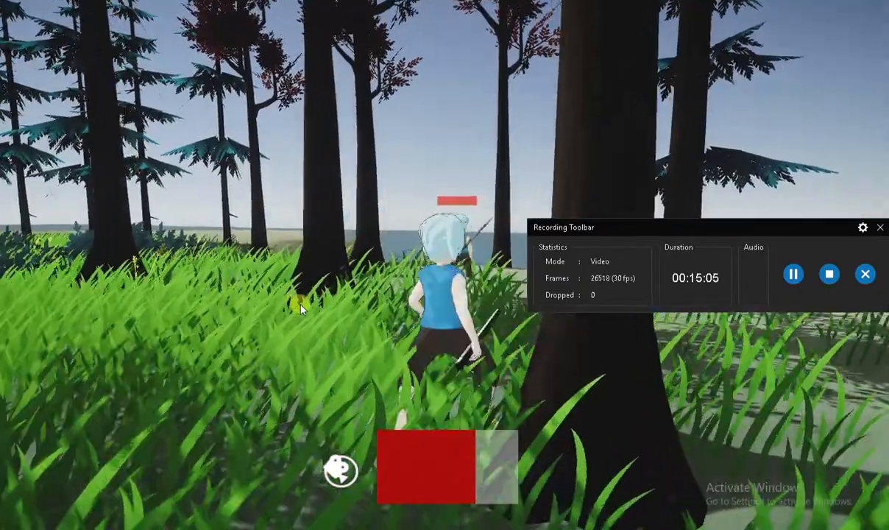
{"action": "key", "text": "w"}
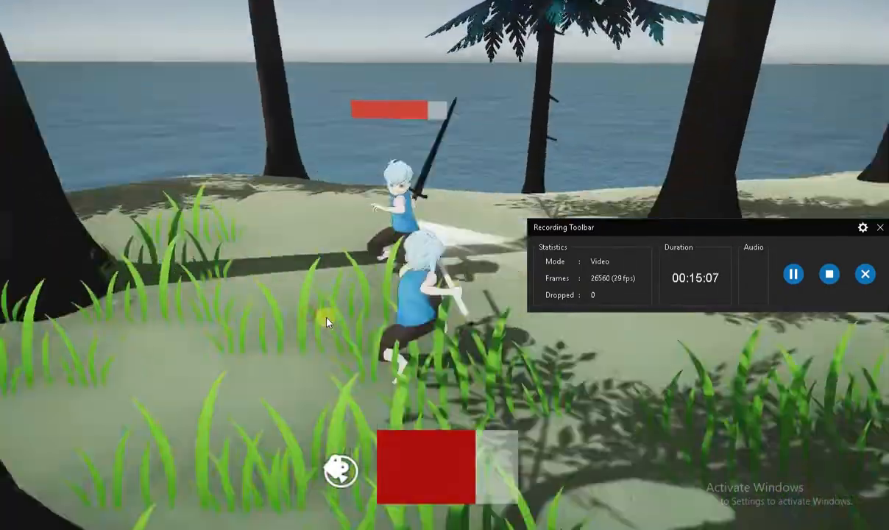
{"action": "left_click", "coordinate": [308, 313]}
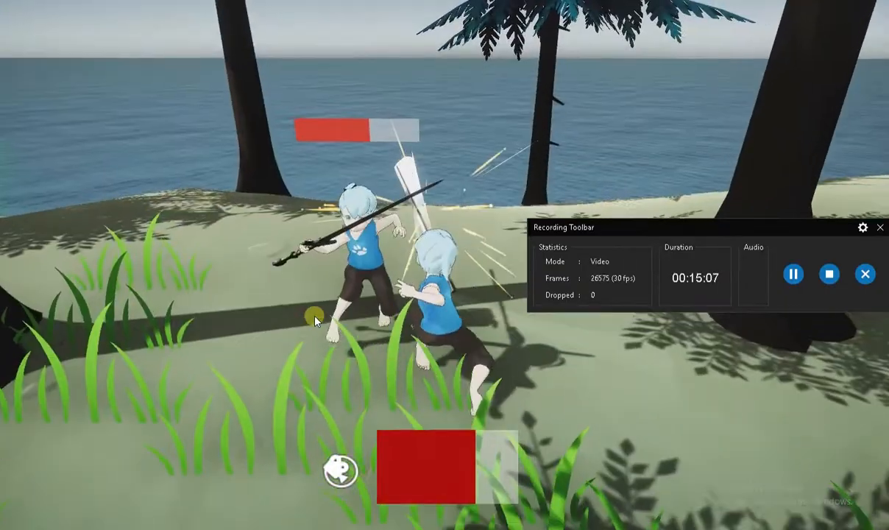
{"action": "left_click", "coordinate": [275, 314]}
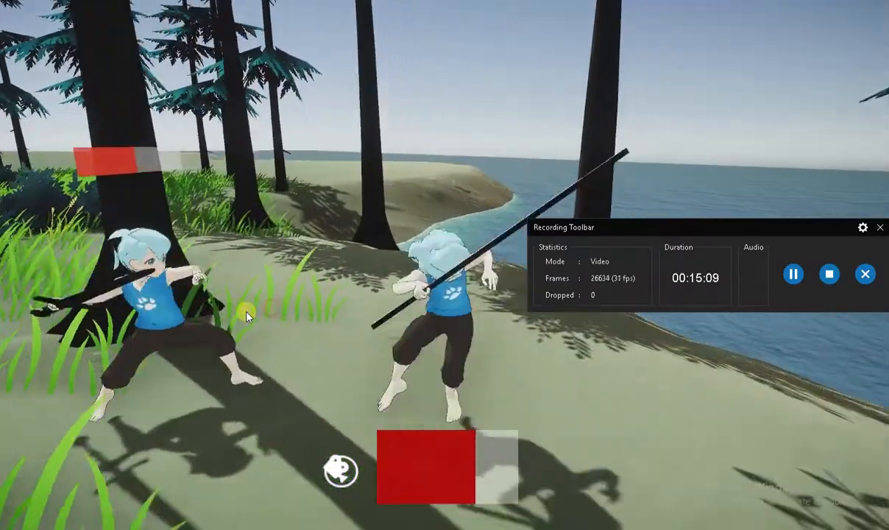
{"action": "left_click", "coordinate": [246, 316]}
{"action": "left_click", "coordinate": [259, 310]}
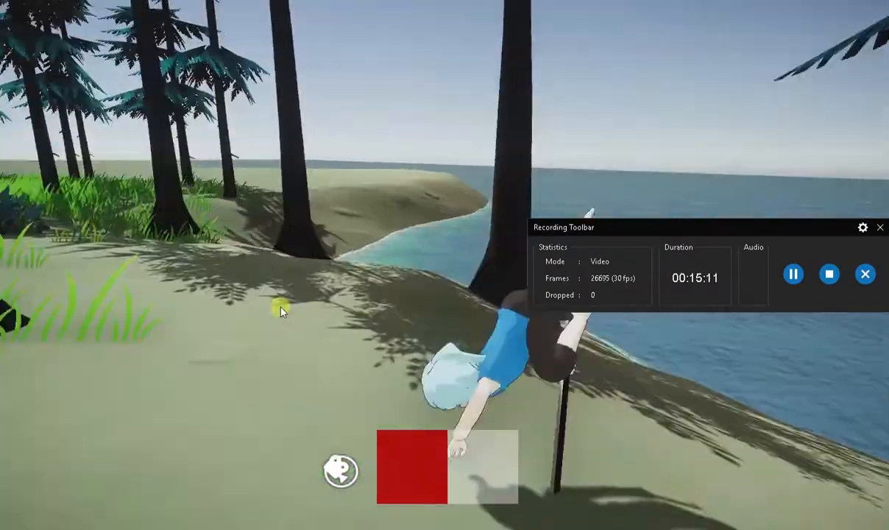
- Chase the first enemy along the waterline and keep attacking until its health bar is empty
{"action": "key", "text": "w"}
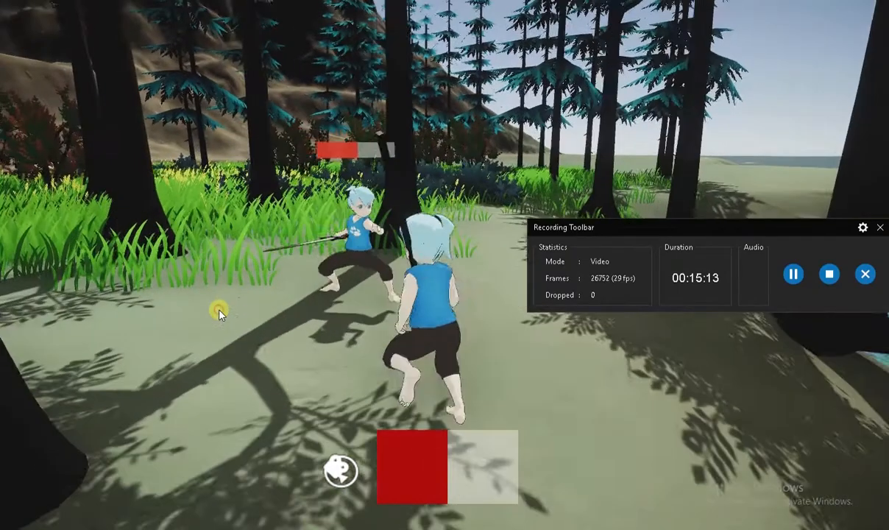
{"action": "left_click", "coordinate": [219, 314]}
{"action": "left_click", "coordinate": [220, 314]}
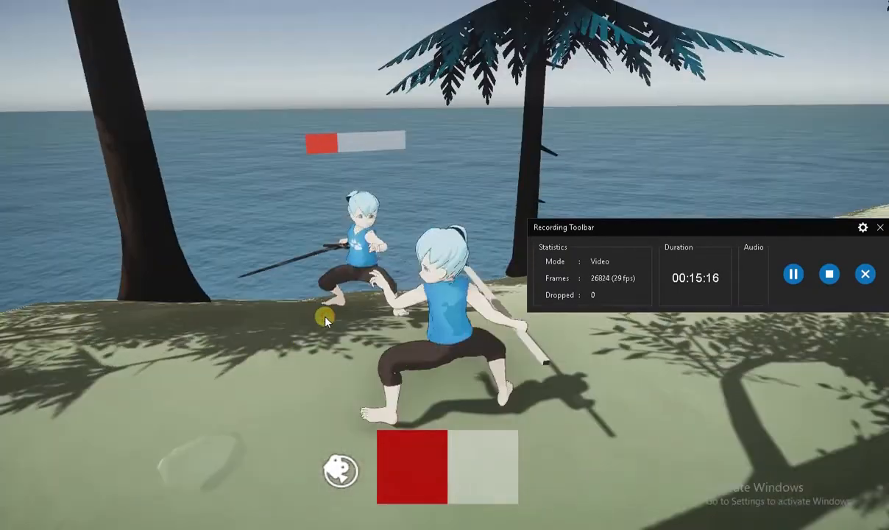
{"action": "left_click", "coordinate": [325, 320]}
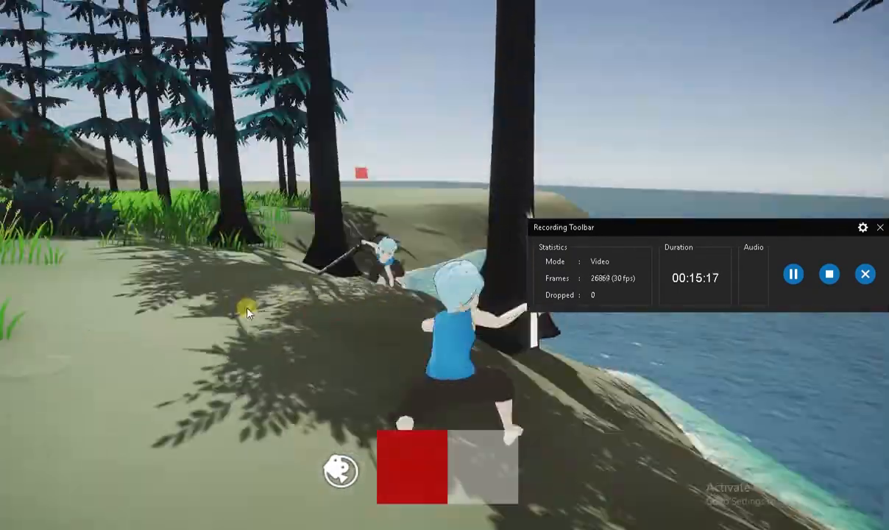
{"action": "key", "text": "w"}
{"action": "key", "text": "w"}
{"action": "left_click", "coordinate": [270, 312]}
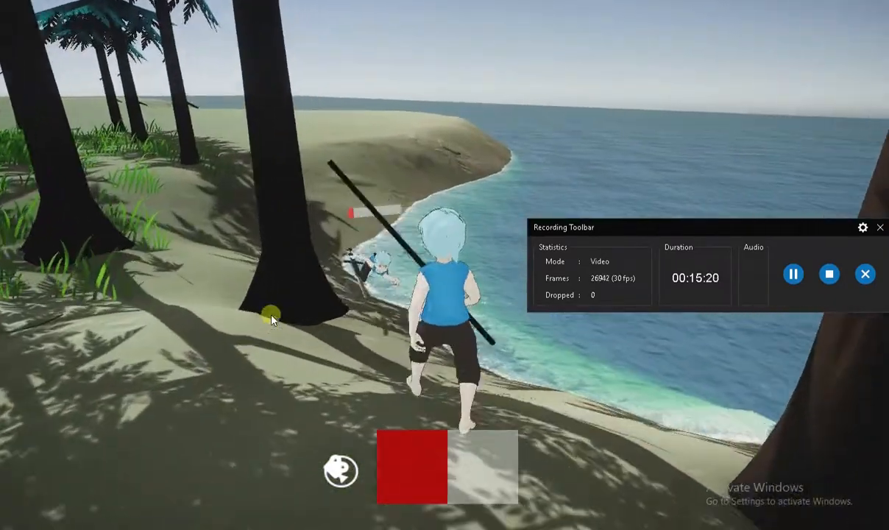
{"action": "key", "text": "w"}
{"action": "left_click", "coordinate": [255, 312]}
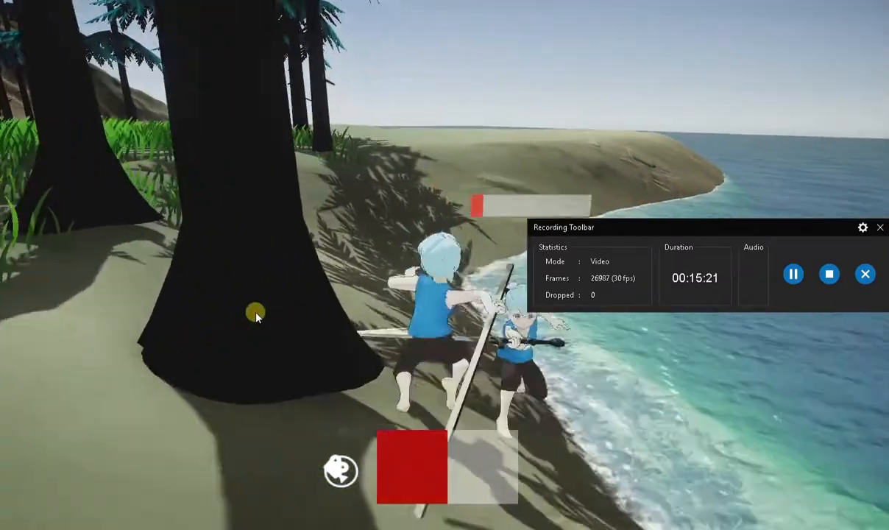
{"action": "key", "text": "w"}
{"action": "left_click", "coordinate": [143, 302]}
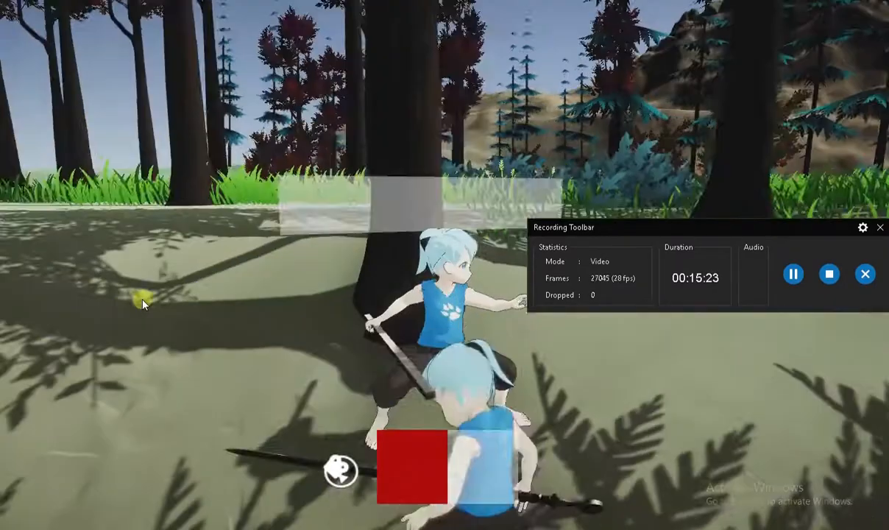
- Retreat from the shoreline fight and run along the wooded coast to the next enemy
{"action": "key", "text": "s"}
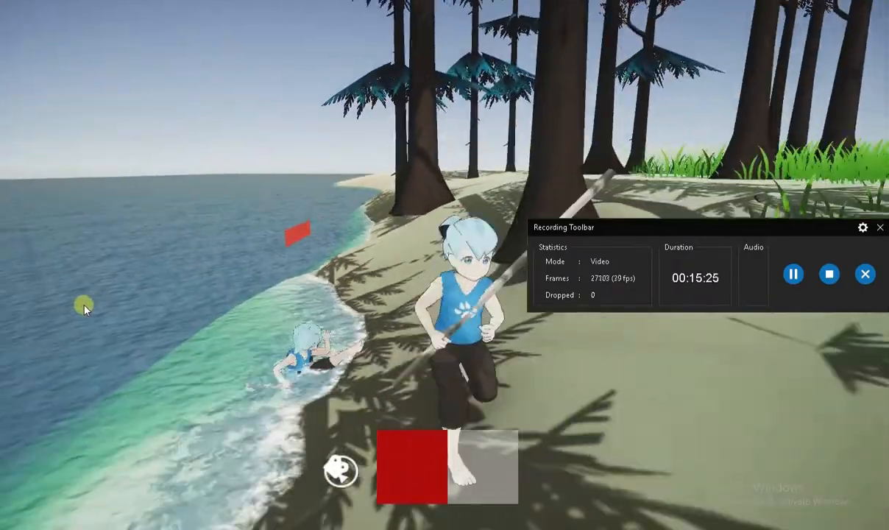
{"action": "key", "text": "s"}
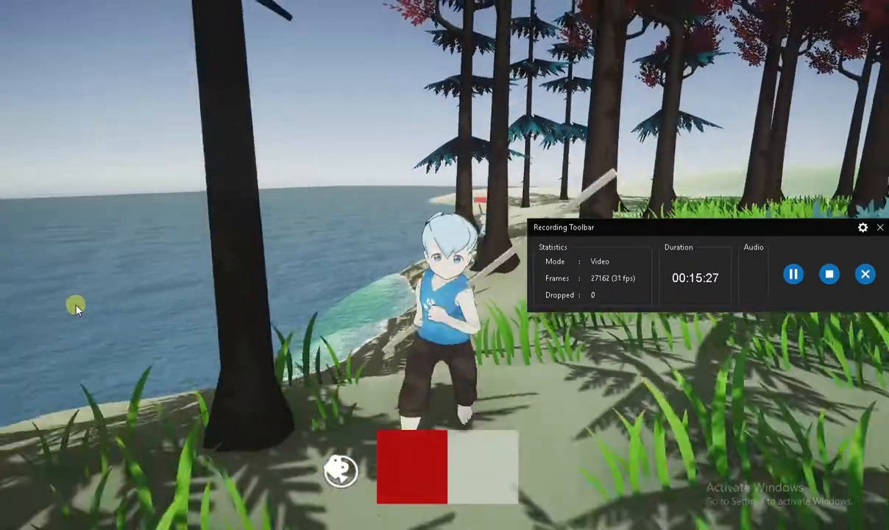
{"action": "key", "text": "w"}
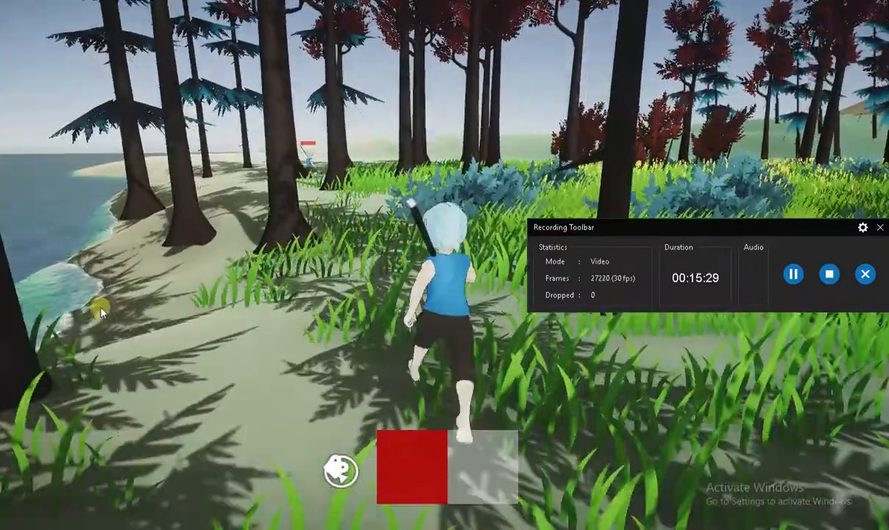
{"action": "key", "text": "w"}
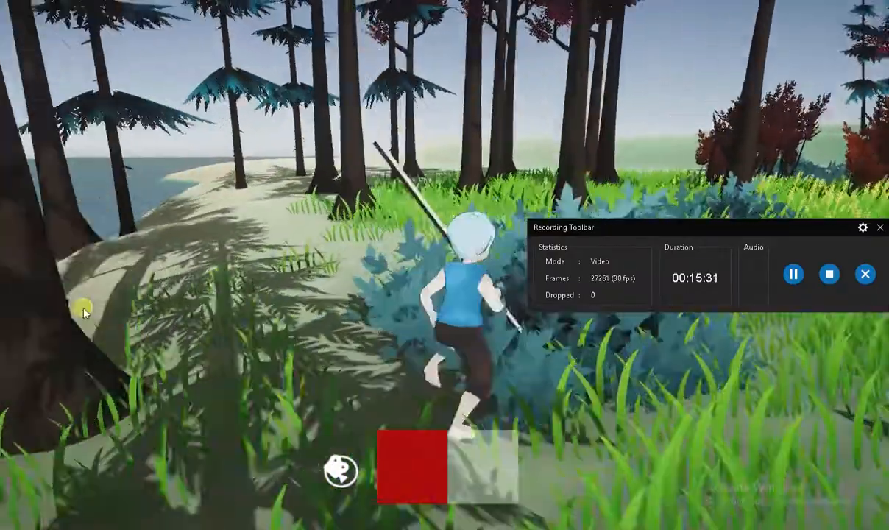
{"action": "key", "text": "w"}
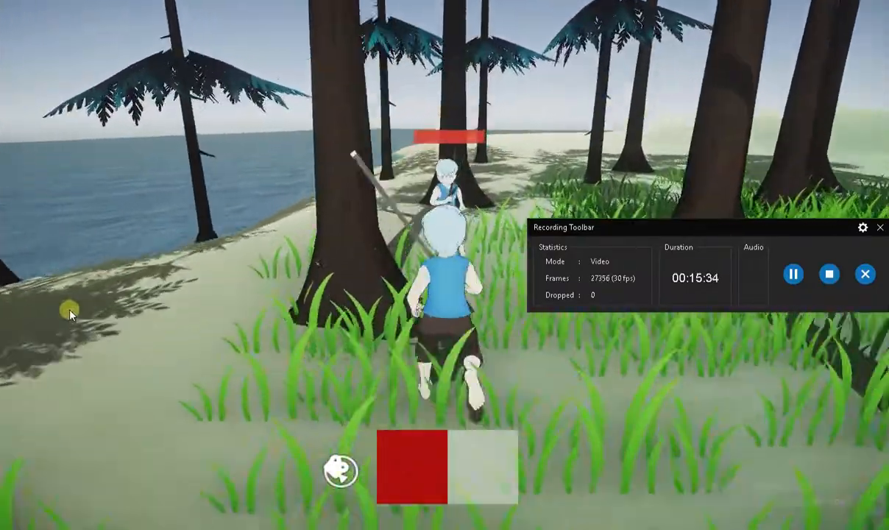
- Fight the second enemy with staff attacks in the grass beside the coastal trees
{"action": "key", "text": "w"}
{"action": "left_click", "coordinate": [62, 312]}
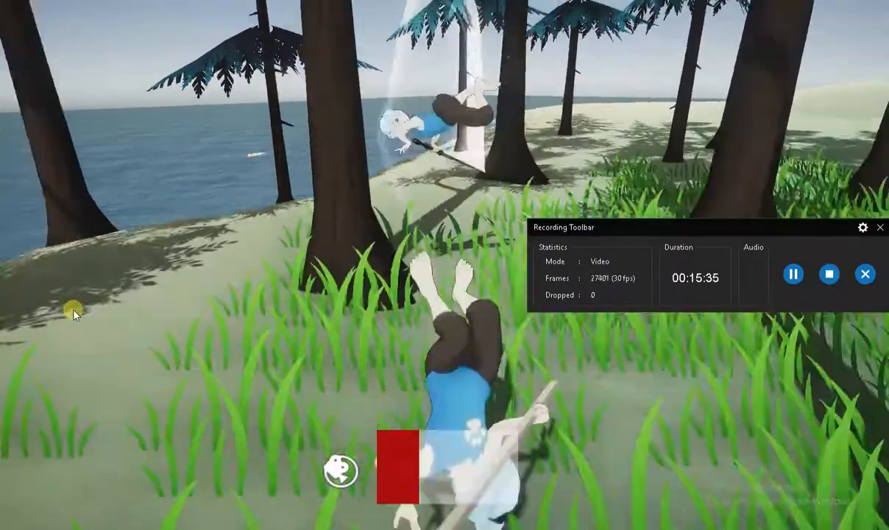
{"action": "key", "text": "w"}
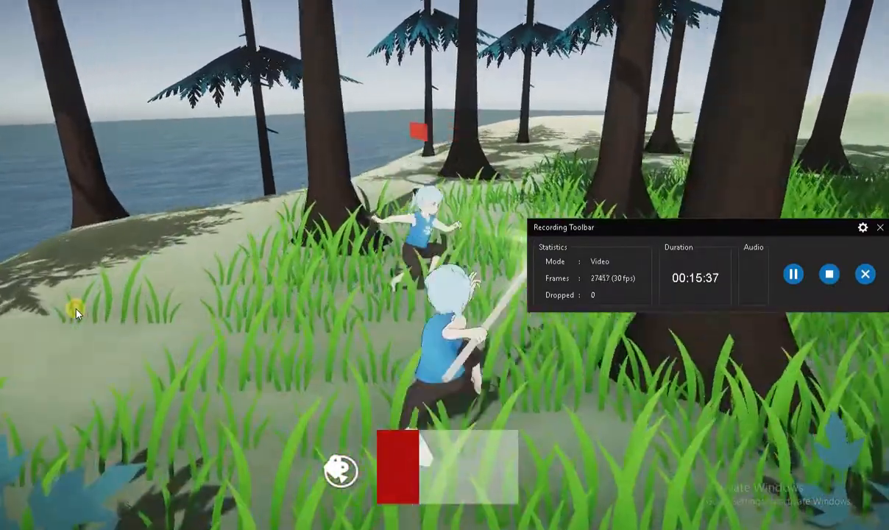
{"action": "left_click", "coordinate": [76, 313]}
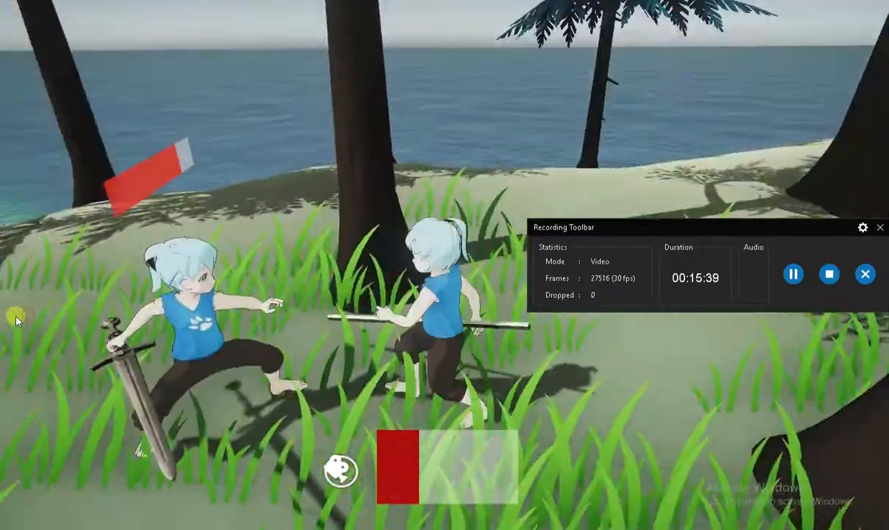
{"action": "left_click", "coordinate": [28, 313]}
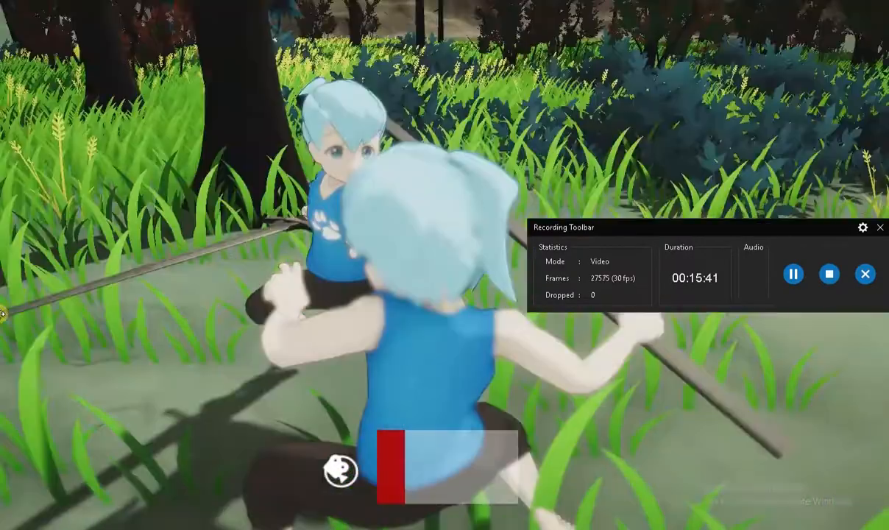
{"action": "left_click", "coordinate": [3, 313]}
{"action": "left_click", "coordinate": [14, 310]}
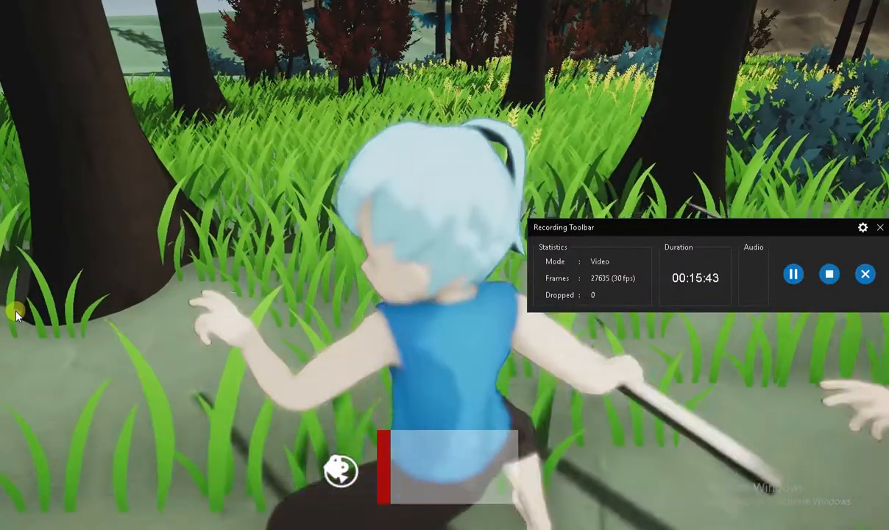